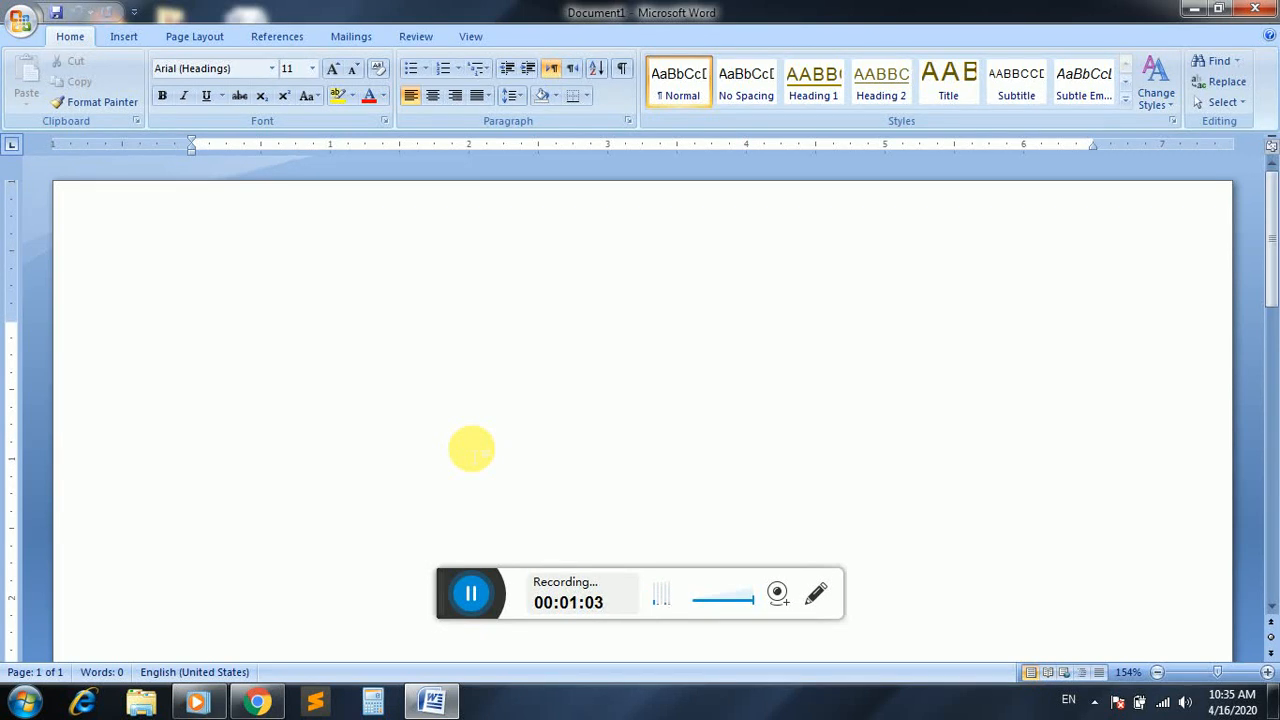
# Enter the title "CV" and, on the line below it, the heading "Personal Information:"
pyautogui.write('CVC')
pyautogui.press('BackSpace')
pyautogui.press('Return')
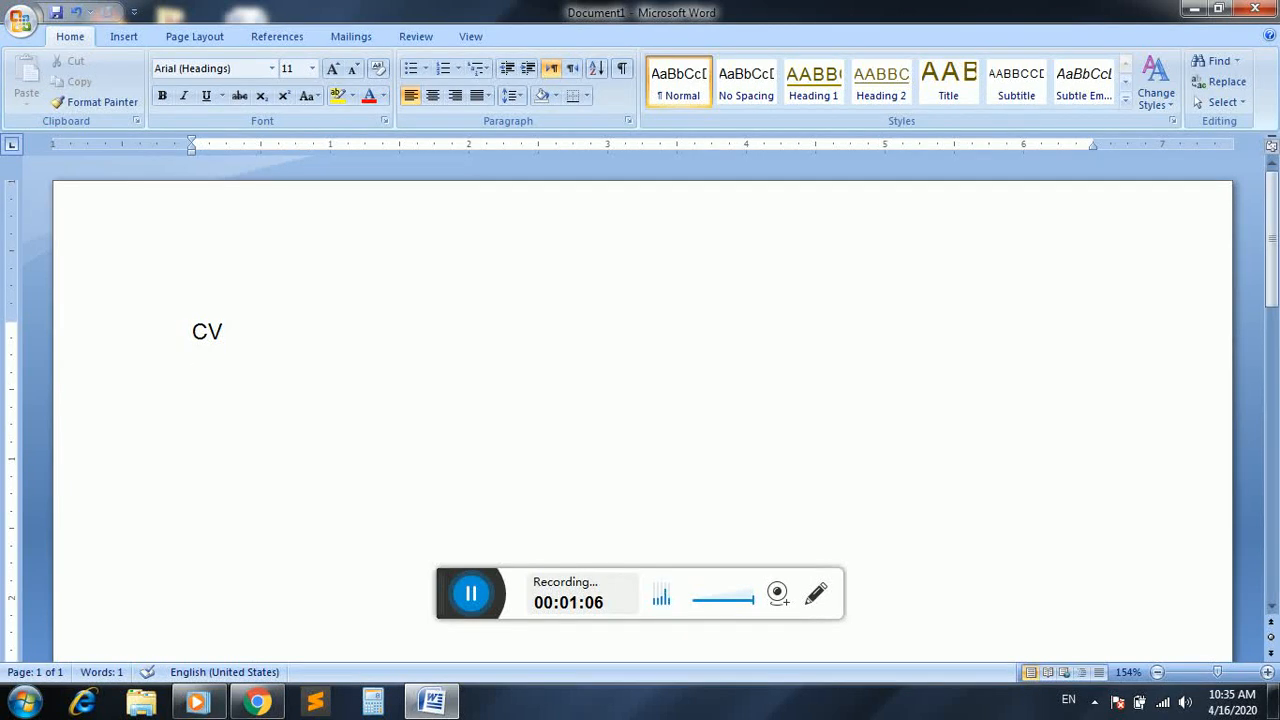
pyautogui.write('Personal In')
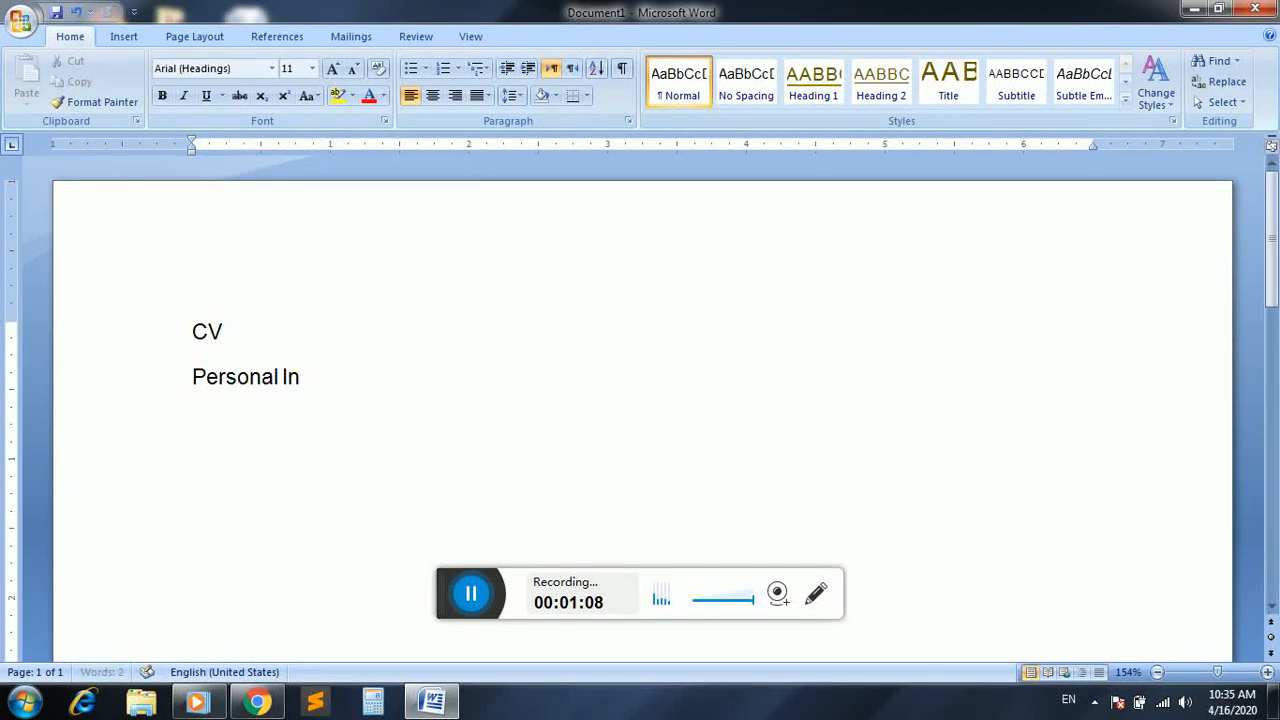
pyautogui.write('formation')
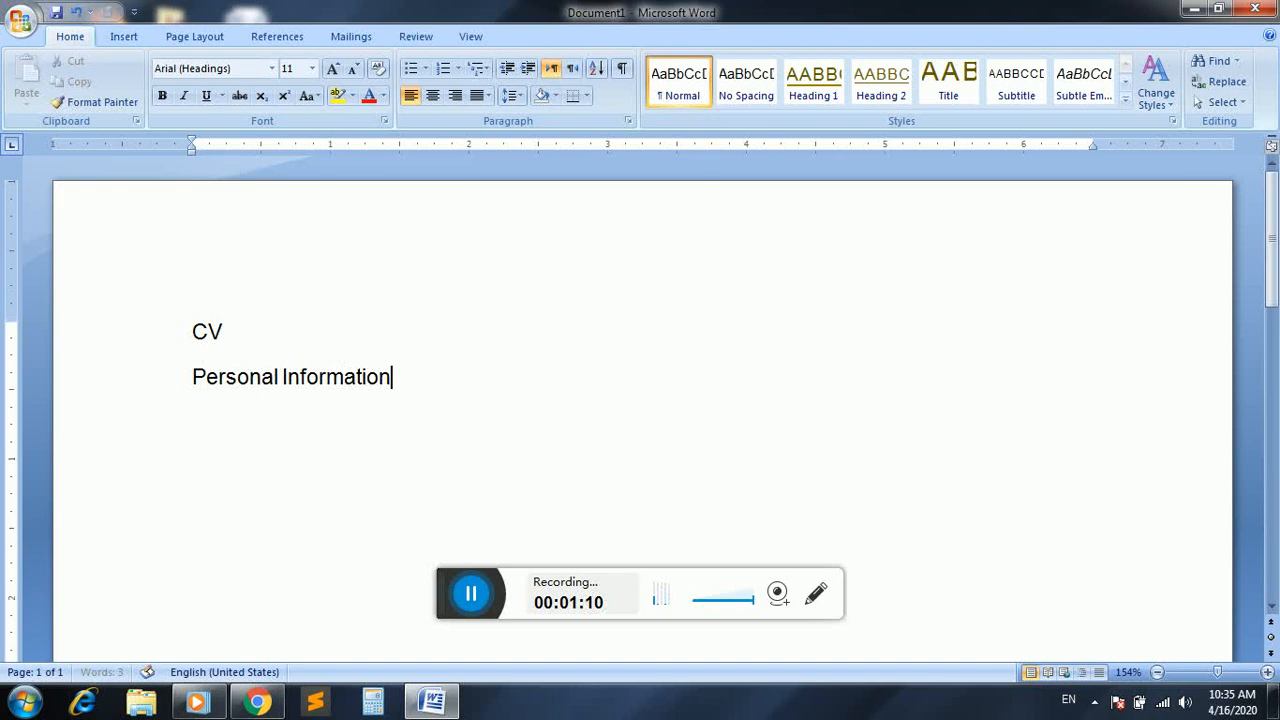
pyautogui.write(':')
pyautogui.press('Return')
# Add a "Name:" line below the heading with the person's full name aligned at the 2-inch tab stop
pyautogui.write('Name')
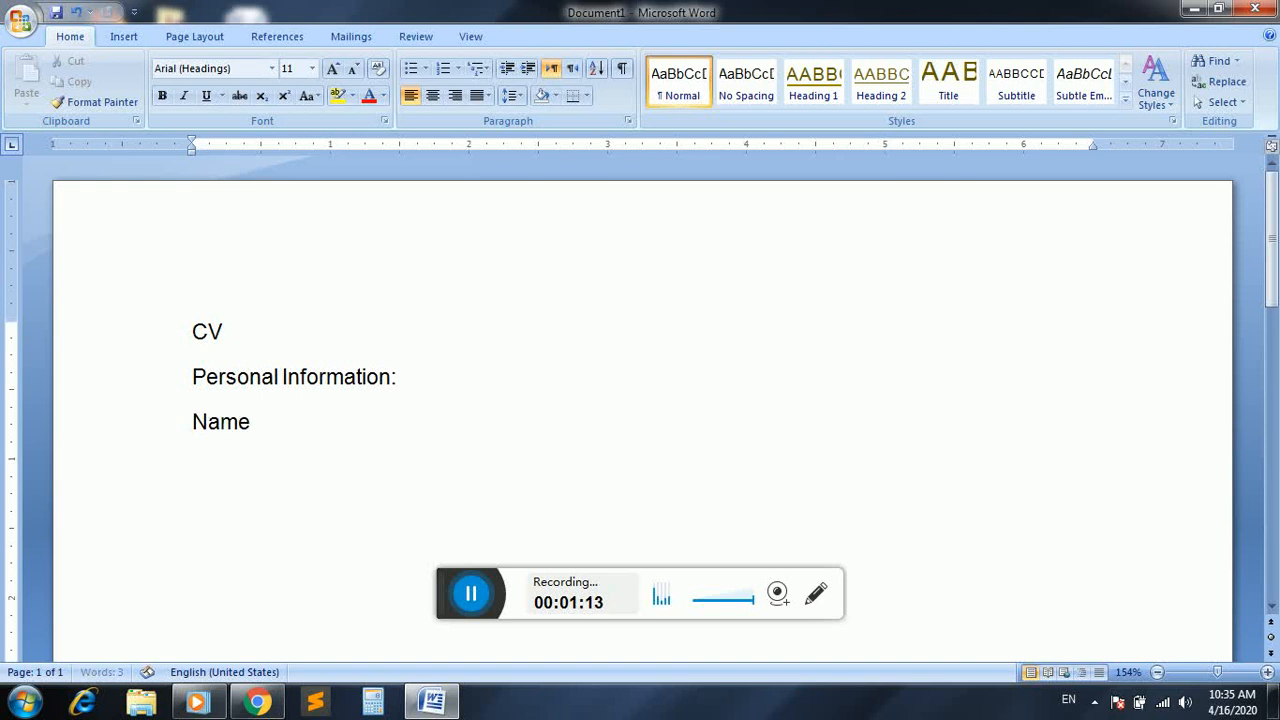
pyautogui.write(':')
pyautogui.press('Tab')
pyautogui.press('Tab')
pyautogui.press('Tab')
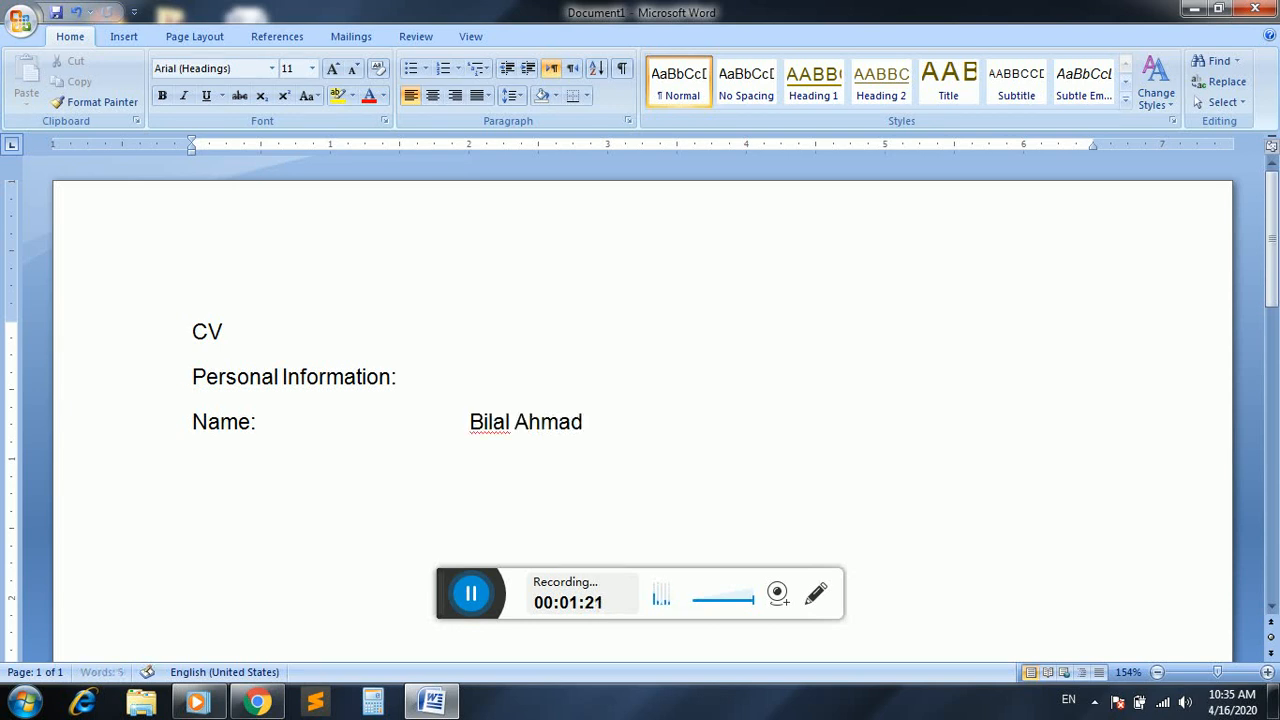
# Add a "Father Name:" line with the father's full name aligned under the name above
pyautogui.press('Return')
pyautogui.write('Fathe')
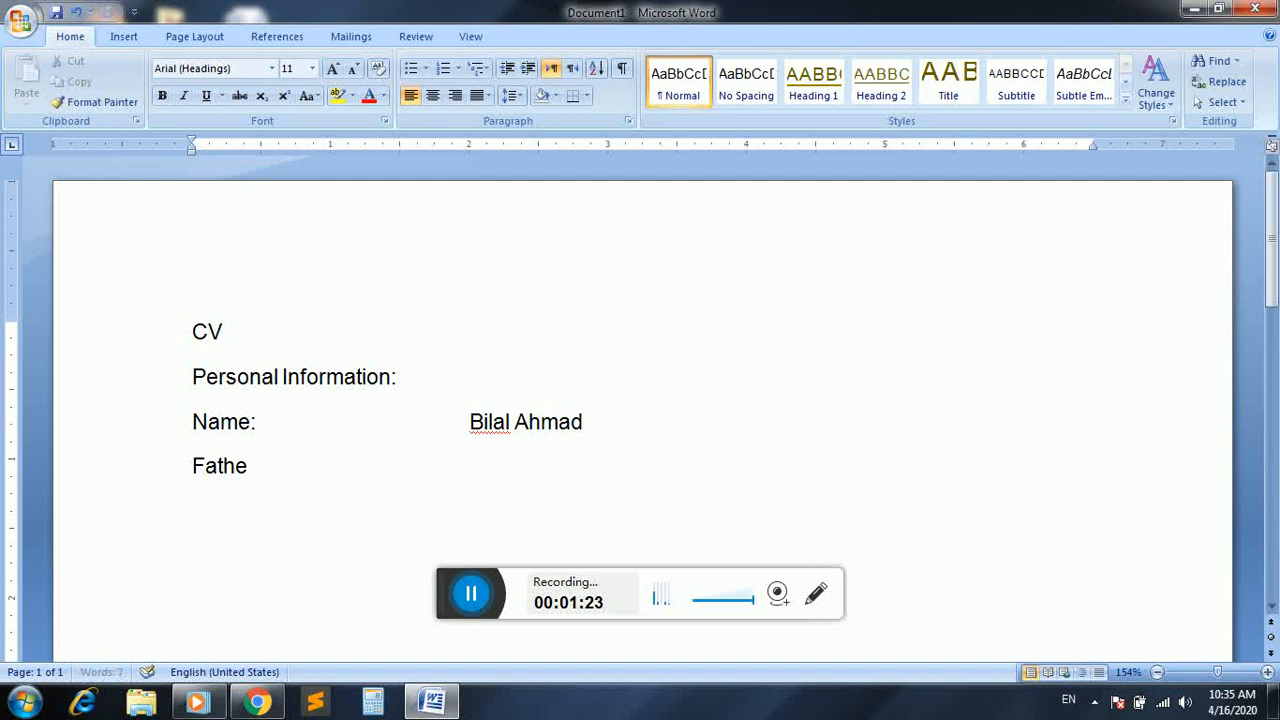
pyautogui.write('r Name:')
pyautogui.press('Tab')
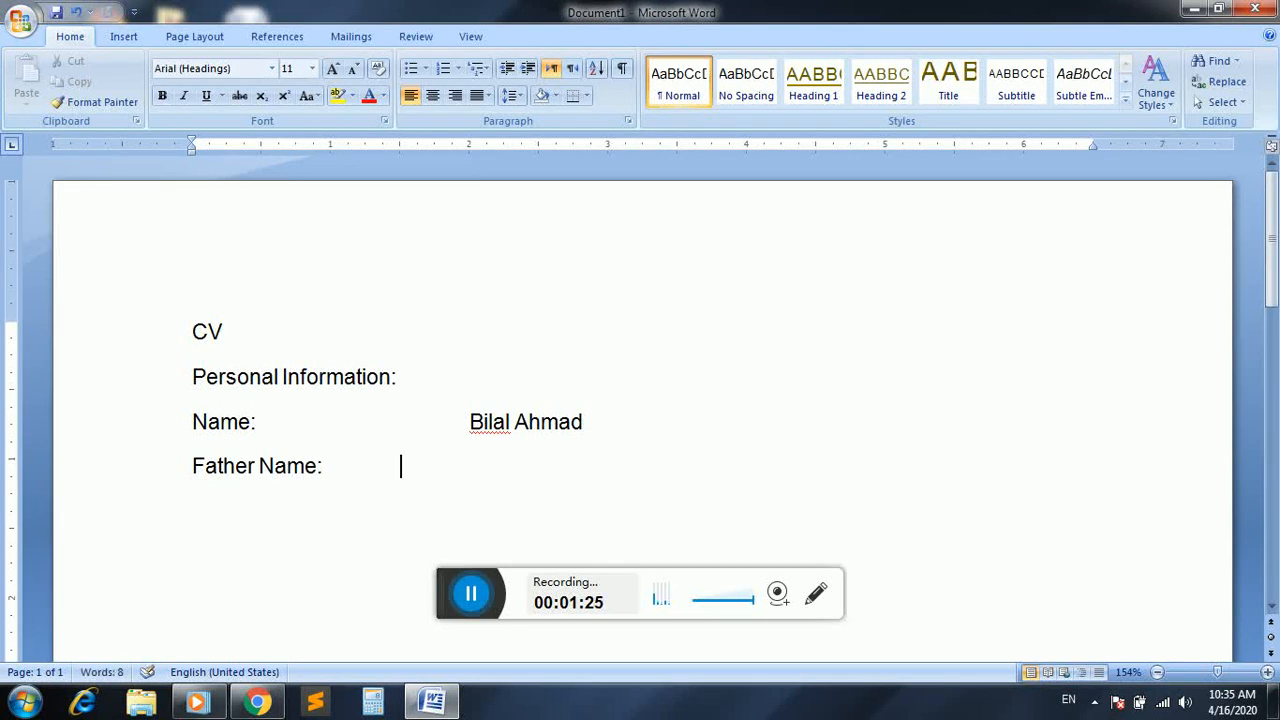
pyautogui.press('Tab')
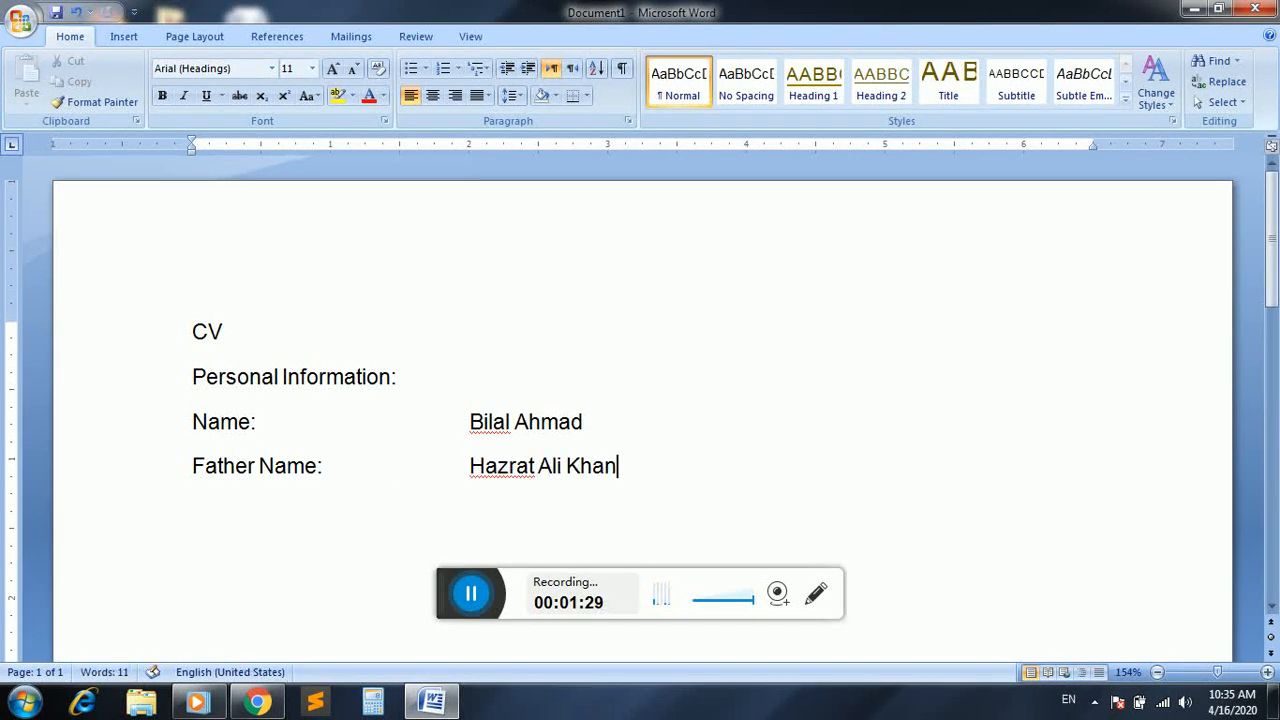
# Add an "Address:" line with the person's postal address aligned in the value column
pyautogui.press('Return')
pyautogui.write('Address:')
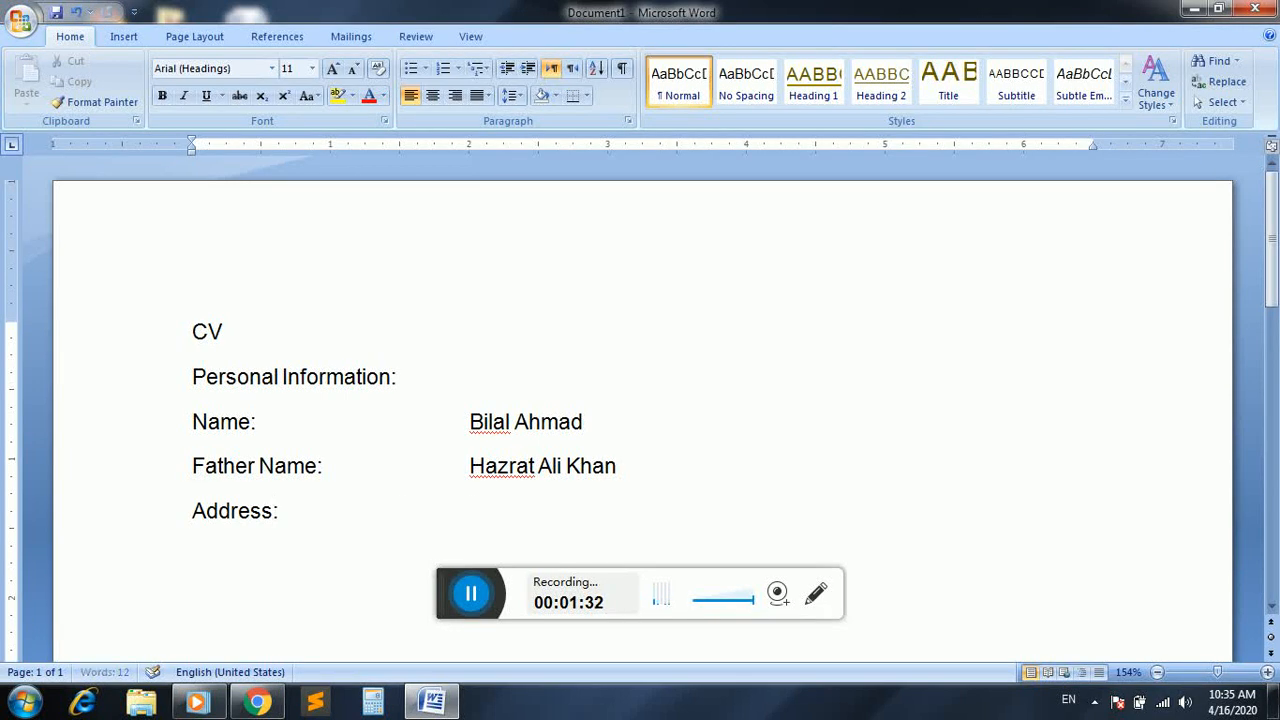
pyautogui.press('Tab')
pyautogui.write('Village')
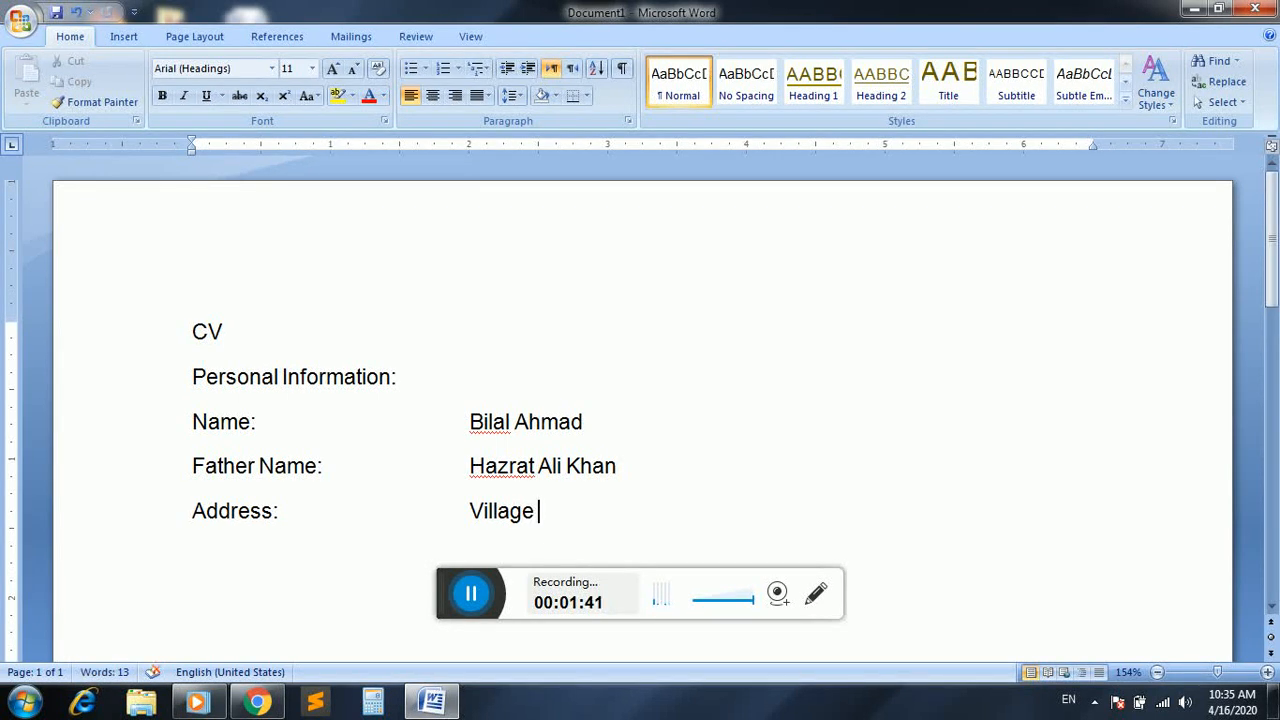
pyautogui.write(', P/O and Tehsil')
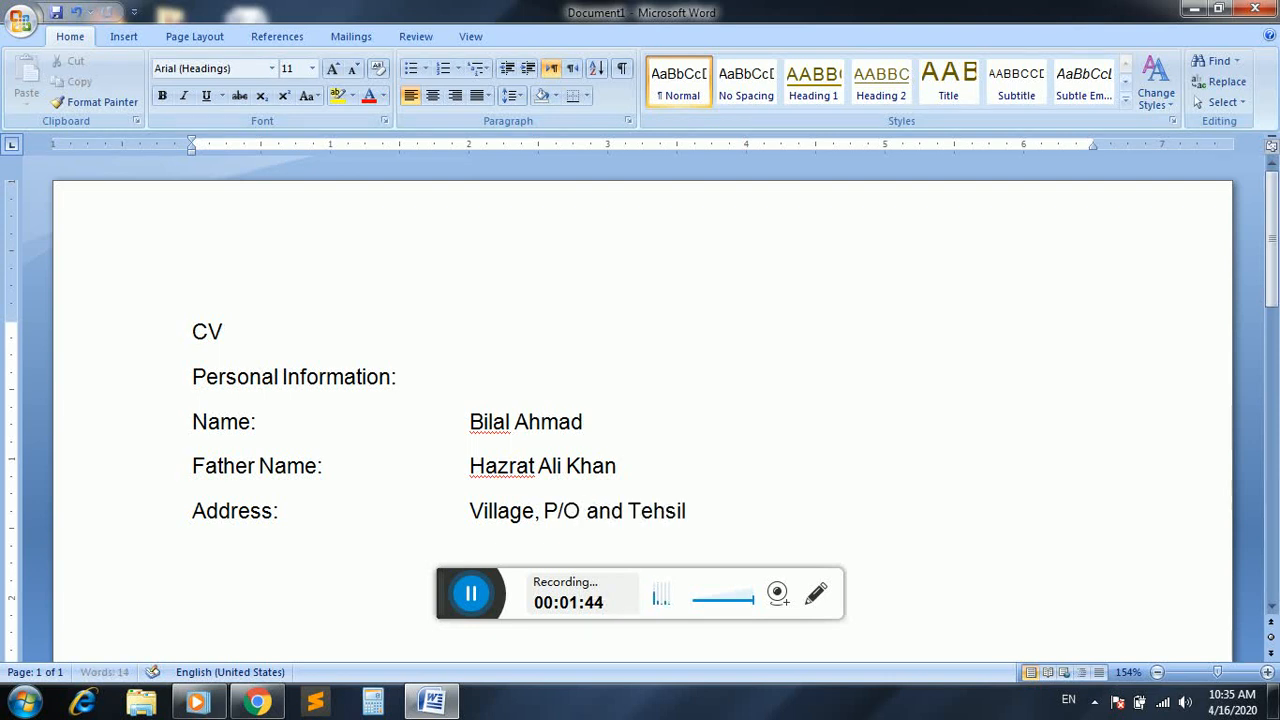
pyautogui.write(' Khwaza K')
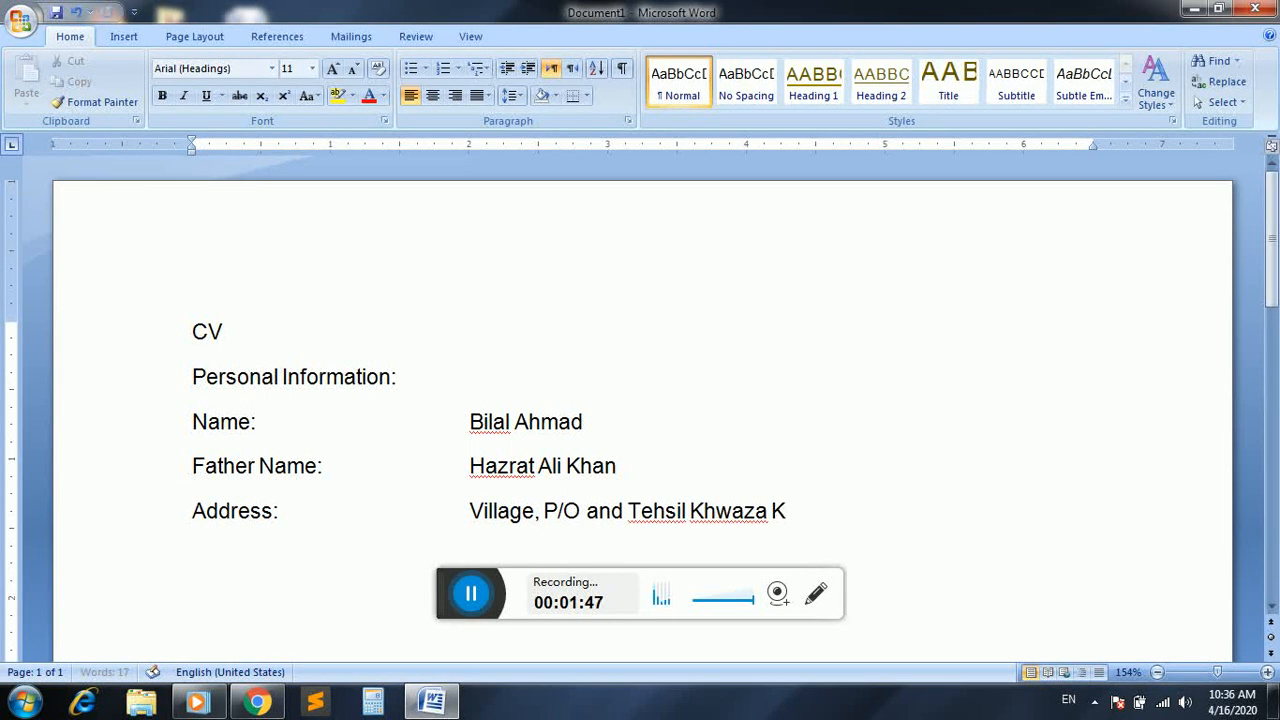
pyautogui.write('hela Swat ')
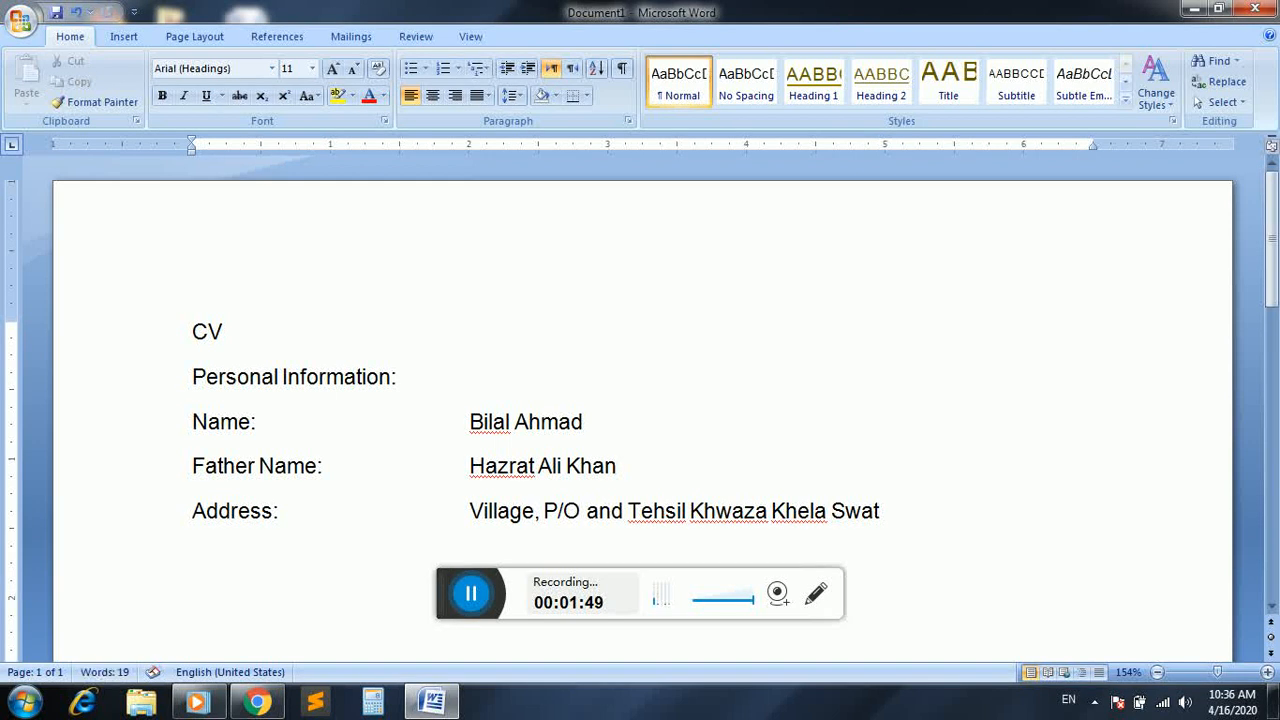
pyautogui.write('Date of Bir')
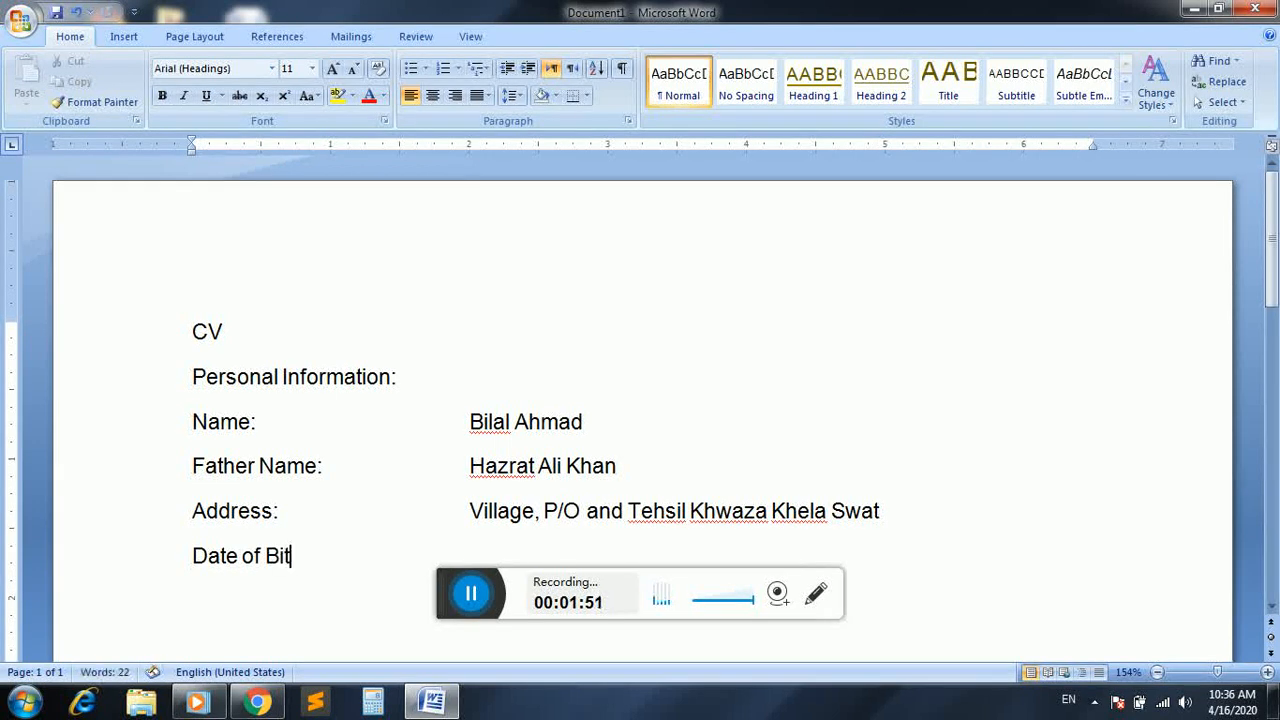
pyautogui.write('th:')
# Add a "Date of Birth:" line with the person's birth date aligned in the value column
pyautogui.press('Tab')
pyautogui.press('Tab')
pyautogui.press('Tab')
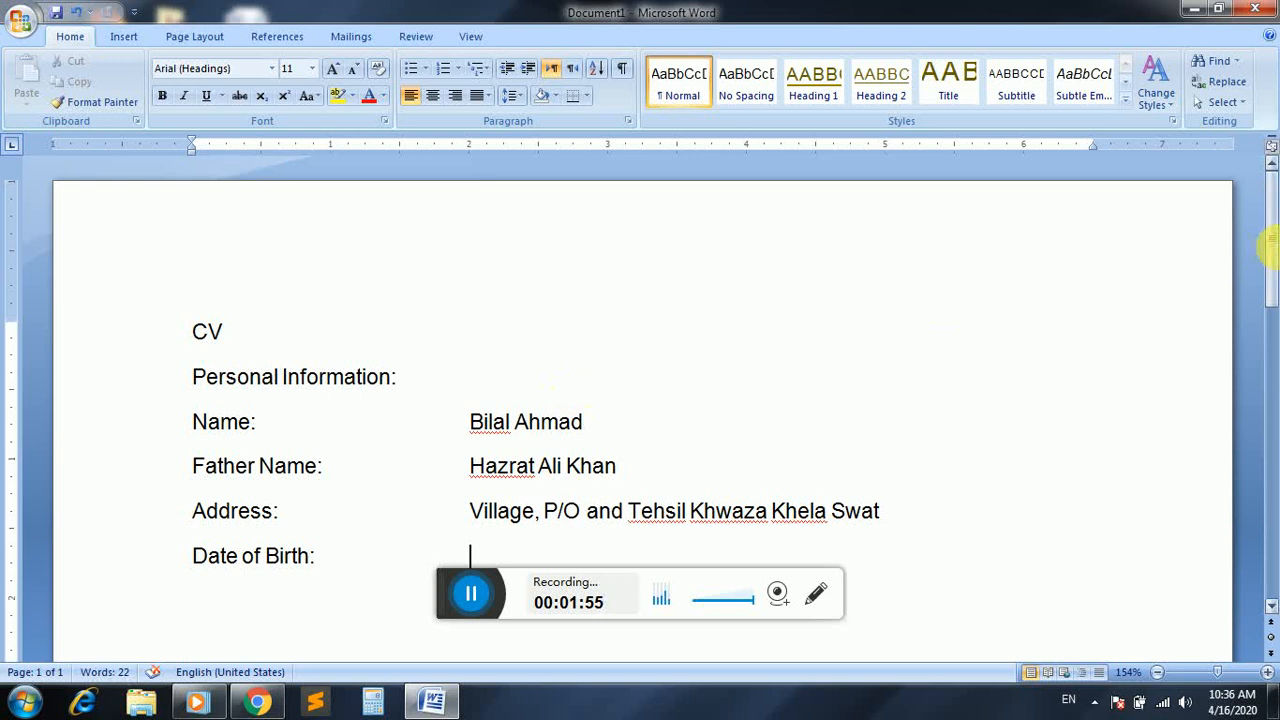
pyautogui.moveTo(1275, 234); pyautogui.dragTo(1274, 282)
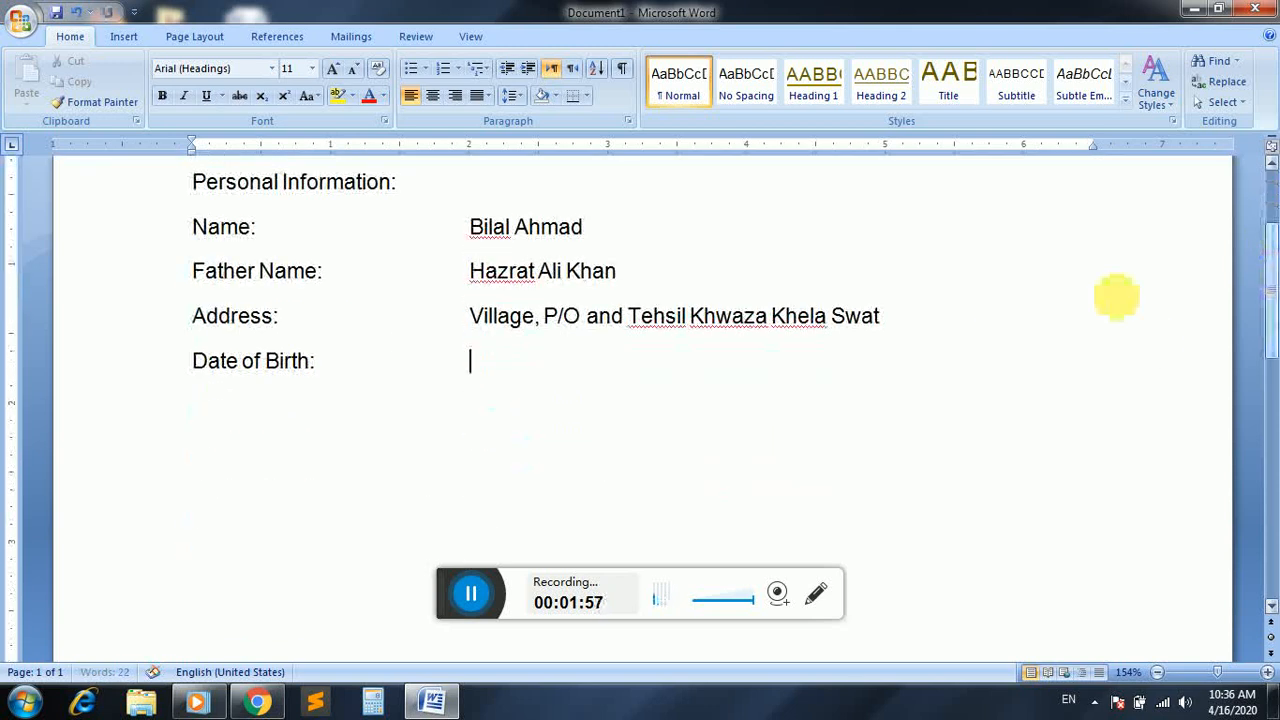
pyautogui.write('23')
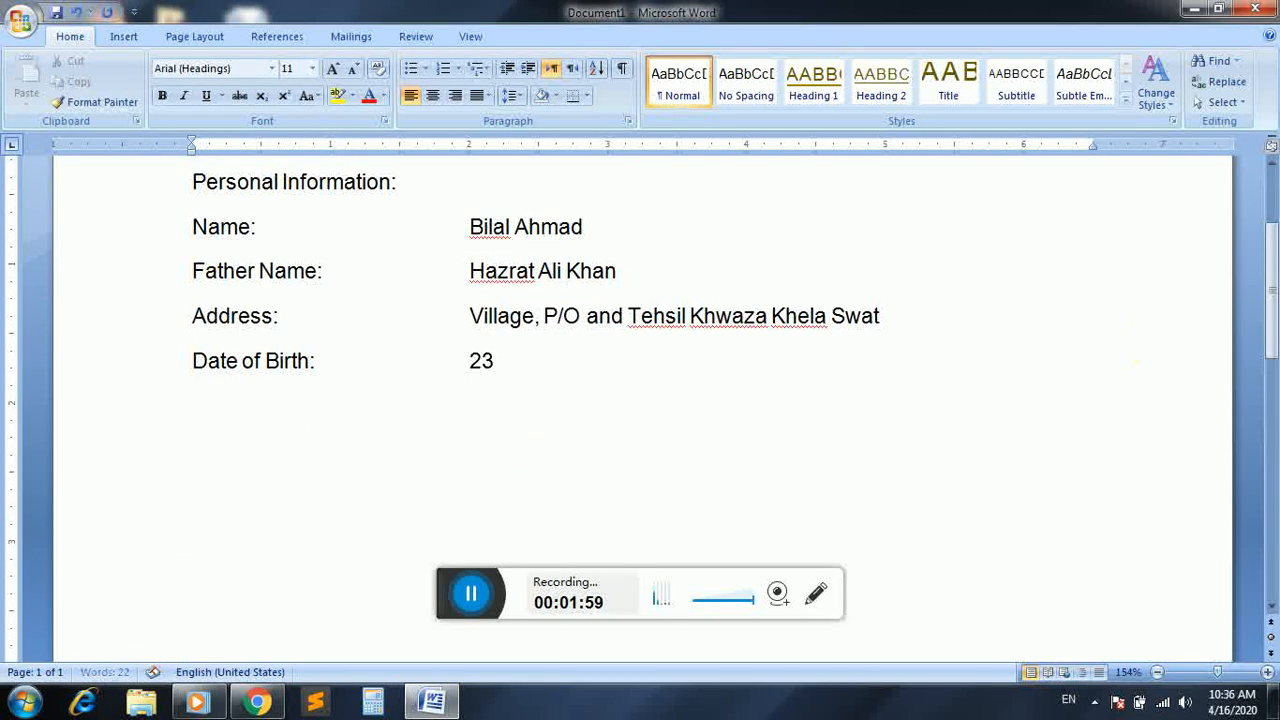
pyautogui.write('th March1')
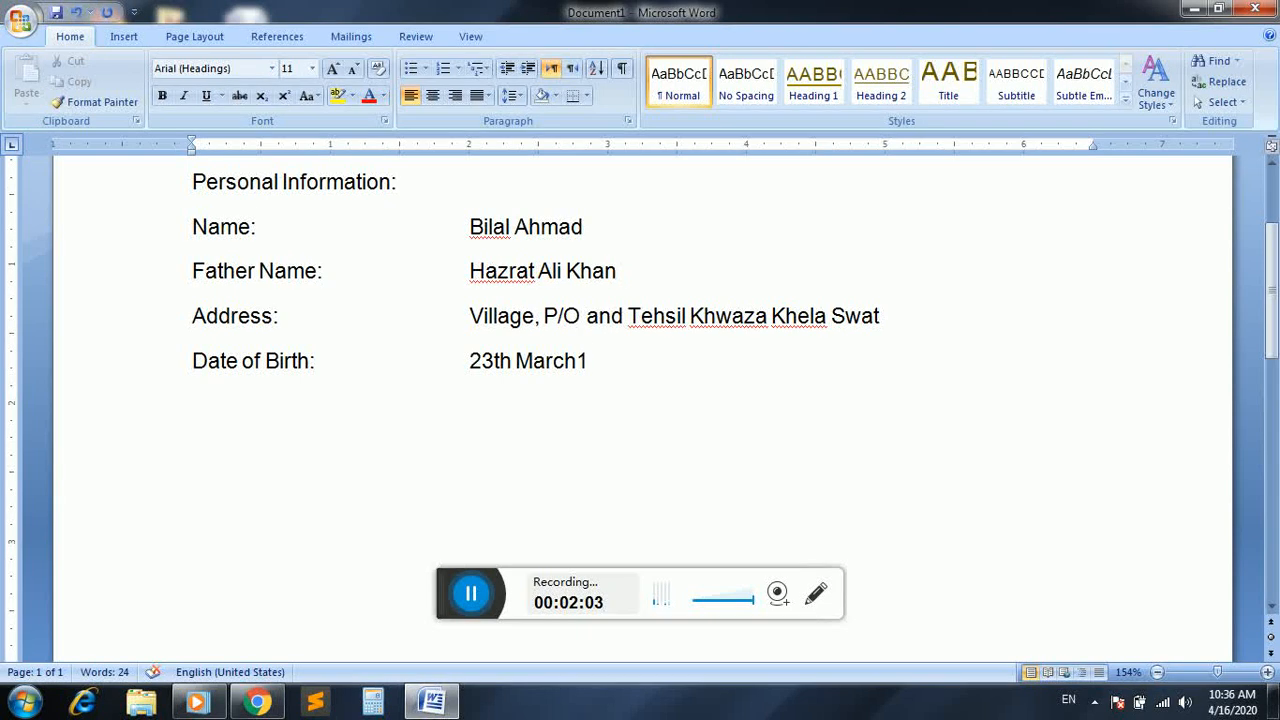
pyautogui.write('990')
# Add a "CNIC No:" line with the identity card number in the value column, masking its middle digits with asterisks
pyautogui.press('Return')
pyautogui.write('CNIC No')
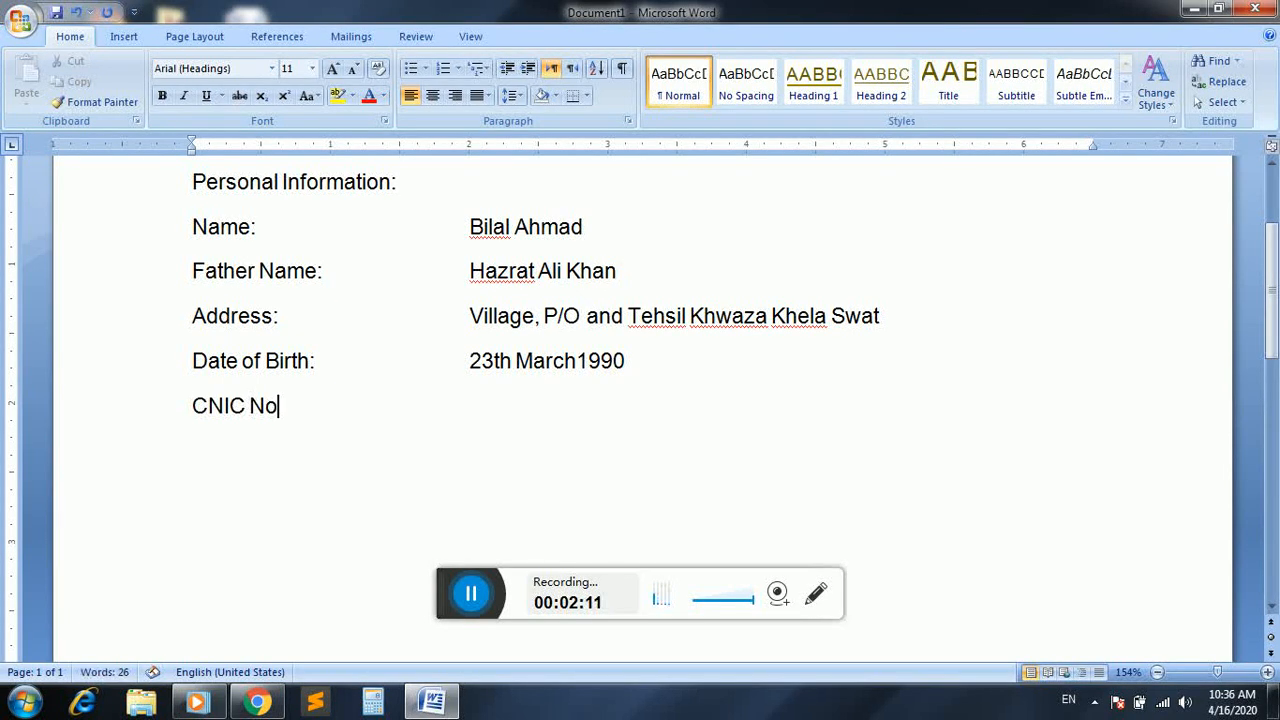
pyautogui.write(':')
pyautogui.press('Tab')
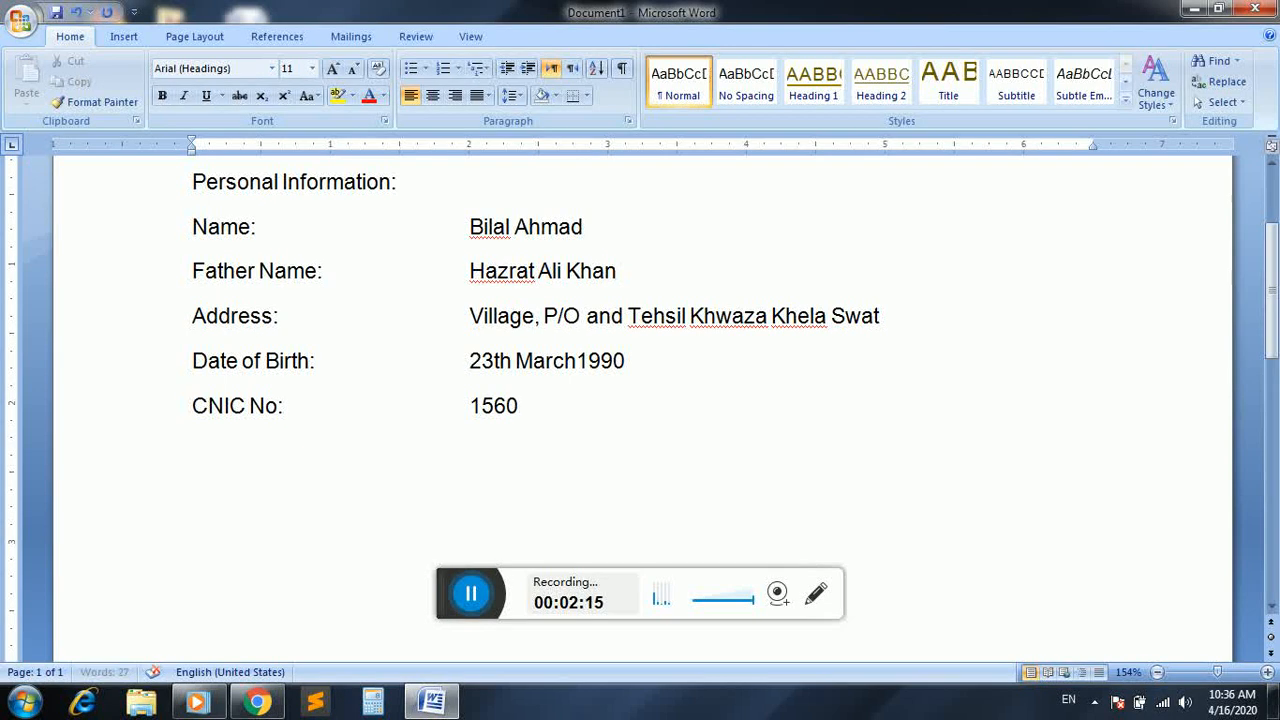
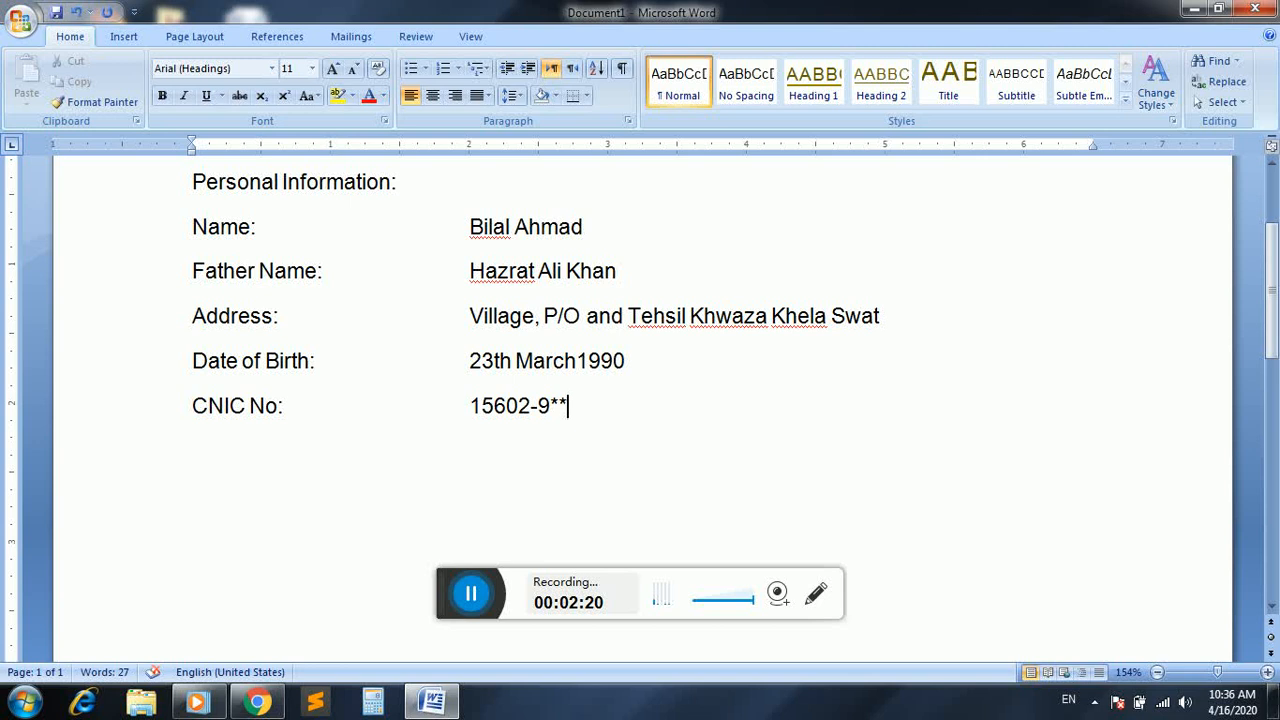
pyautogui.press('Return')
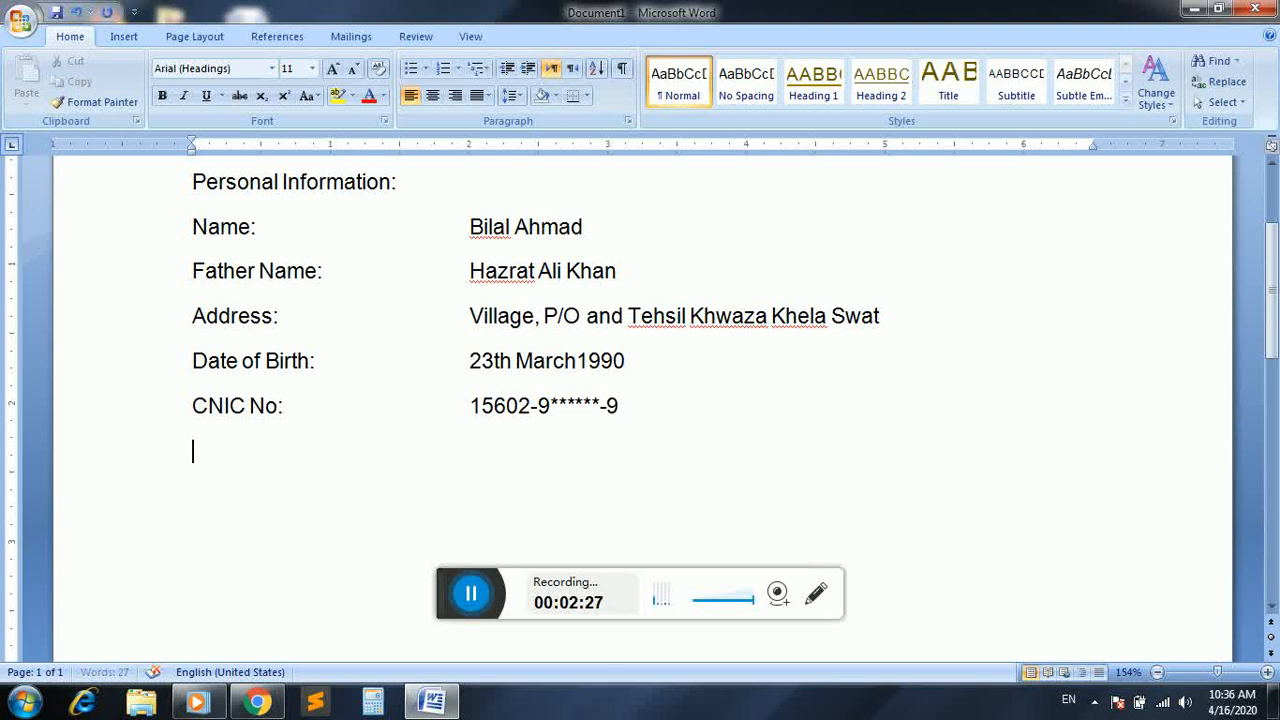
# Add a "Domicile:" line with the person's home district aligned in the value column
pyautogui.write('Date o')
pyautogui.press('BackSpace')
pyautogui.press('BackSpace')
pyautogui.press('BackSpace')
pyautogui.press('BackSpace')
pyautogui.write('Domicile:\t')
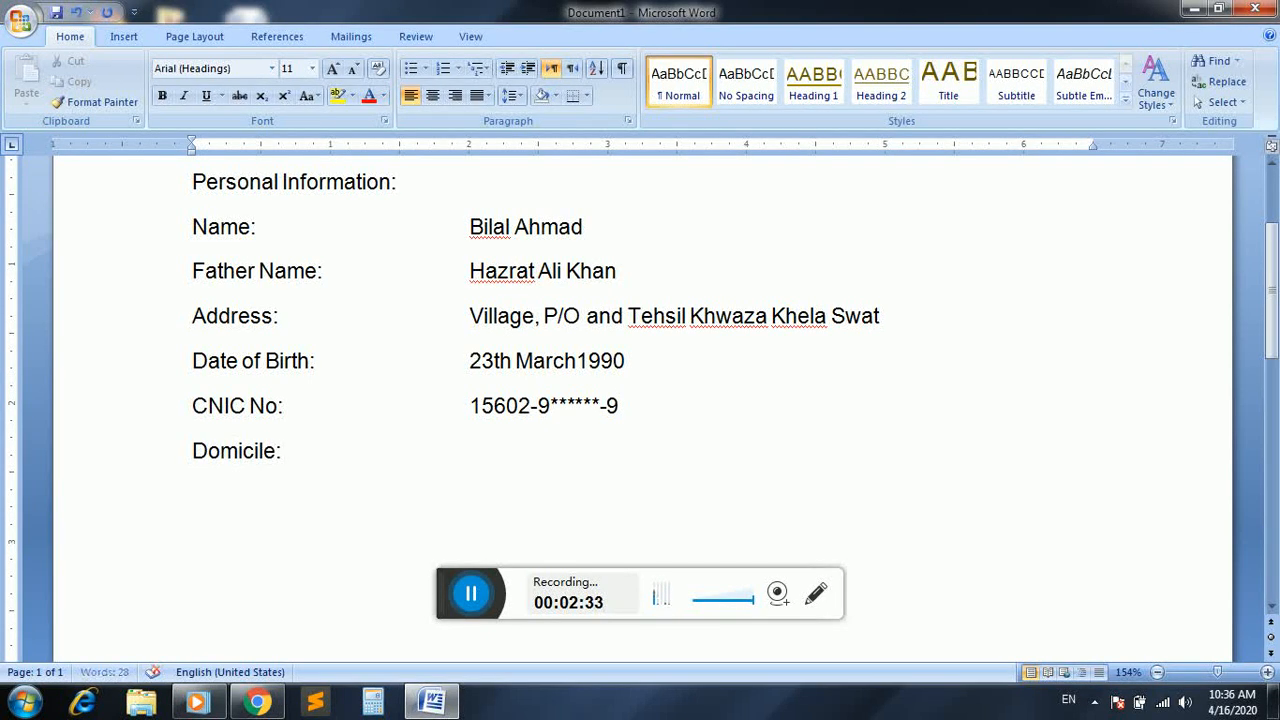
pyautogui.write('District Swat')
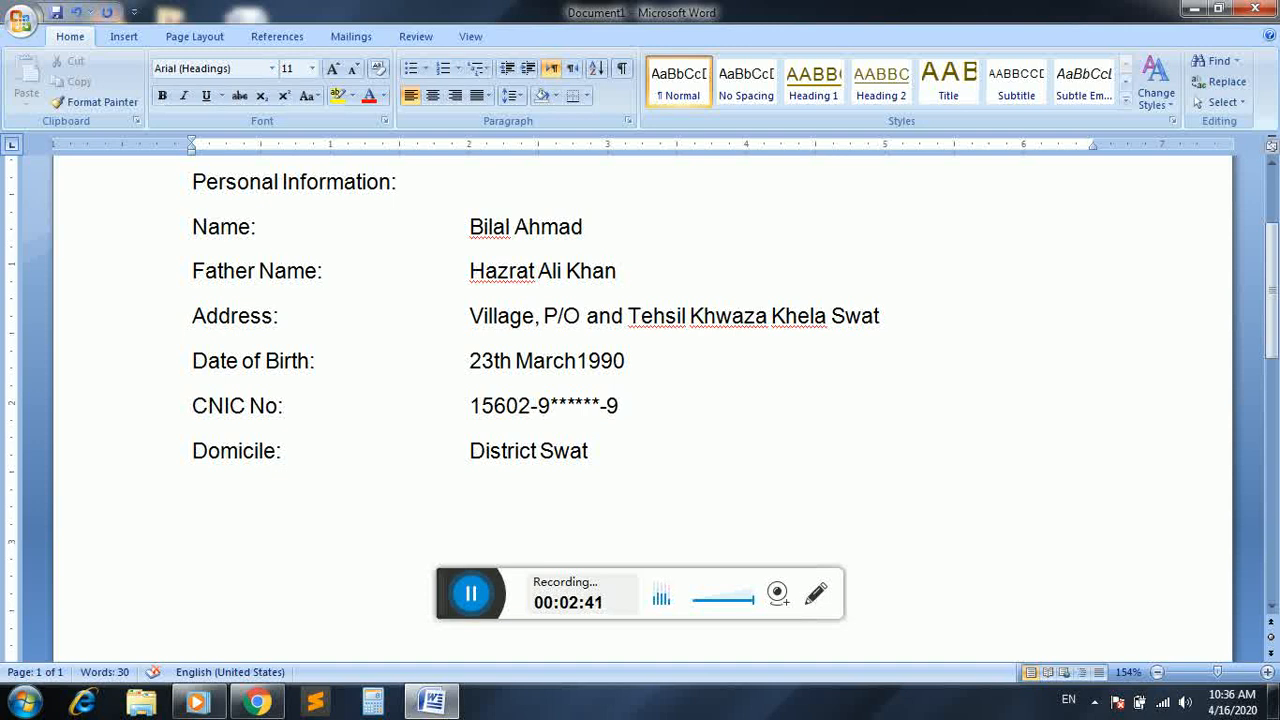
# Add a "Mobile no:" line with the phone number in the value column, masking its middle digits with six asterisks
pyautogui.press('Return')
pyautogui.write('Mobile no:')
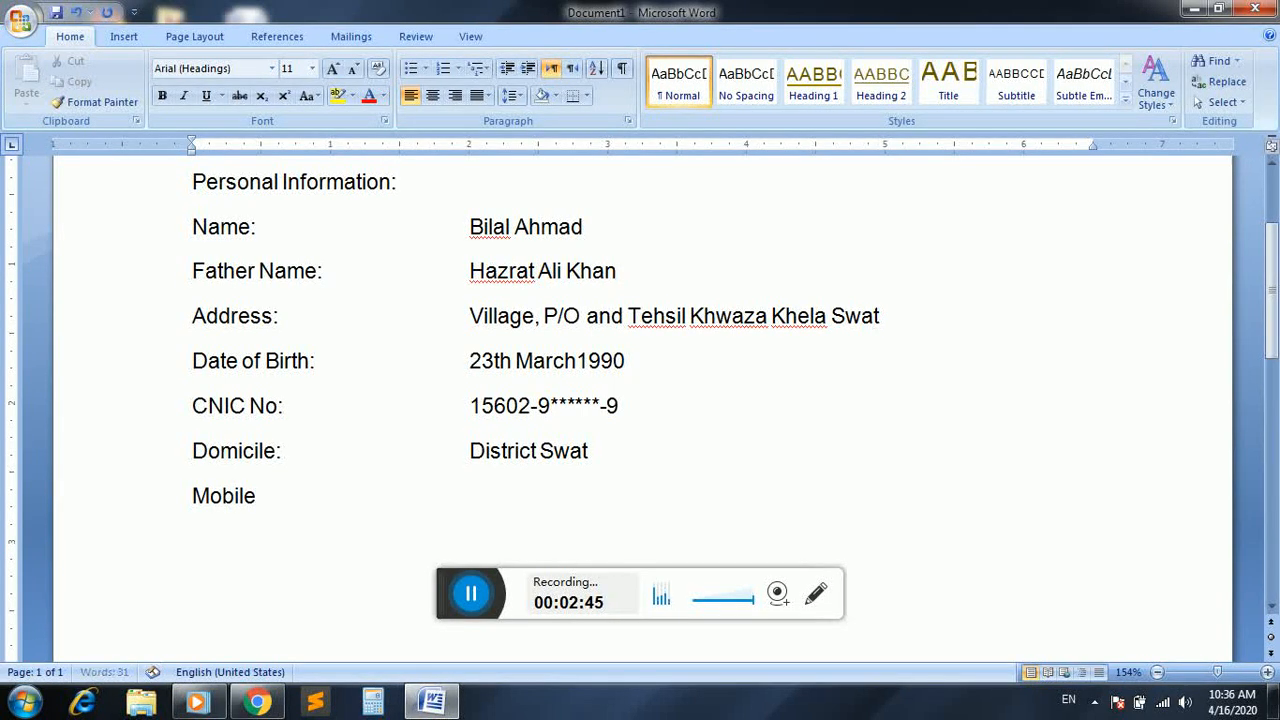
pyautogui.press('Tab')
pyautogui.press('Tab')
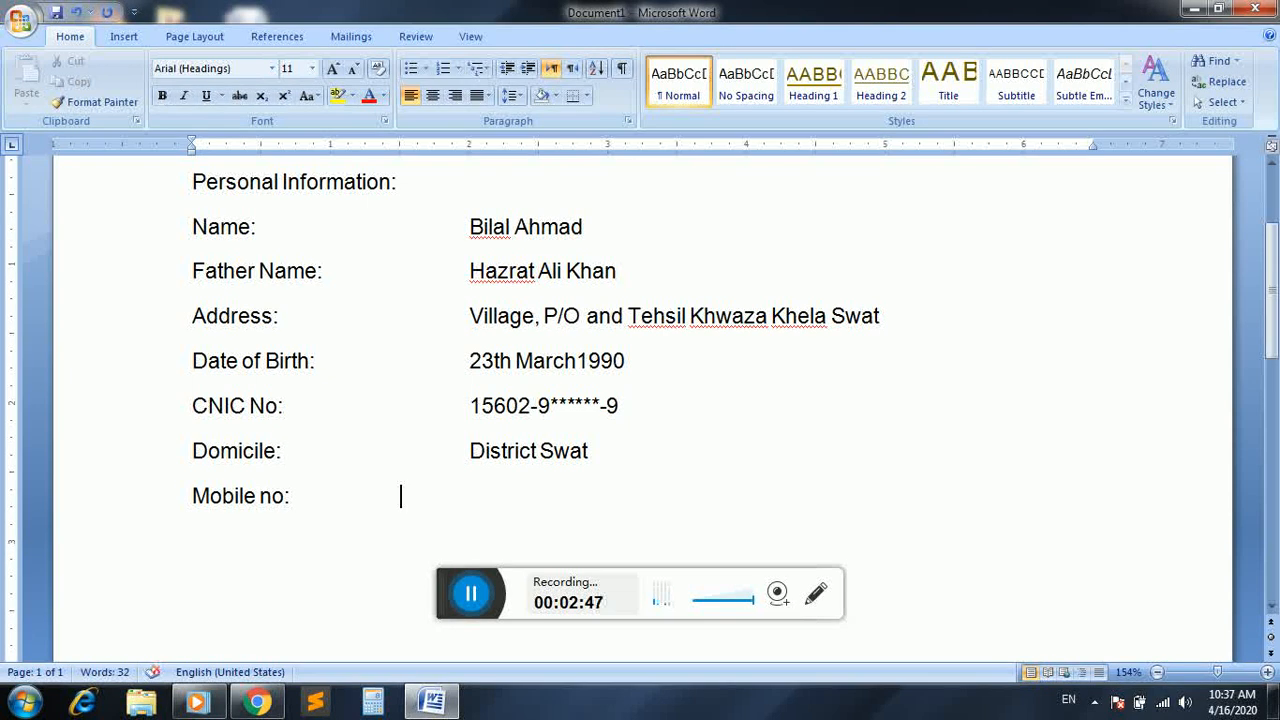
pyautogui.press('Tab')
pyautogui.write('0345')
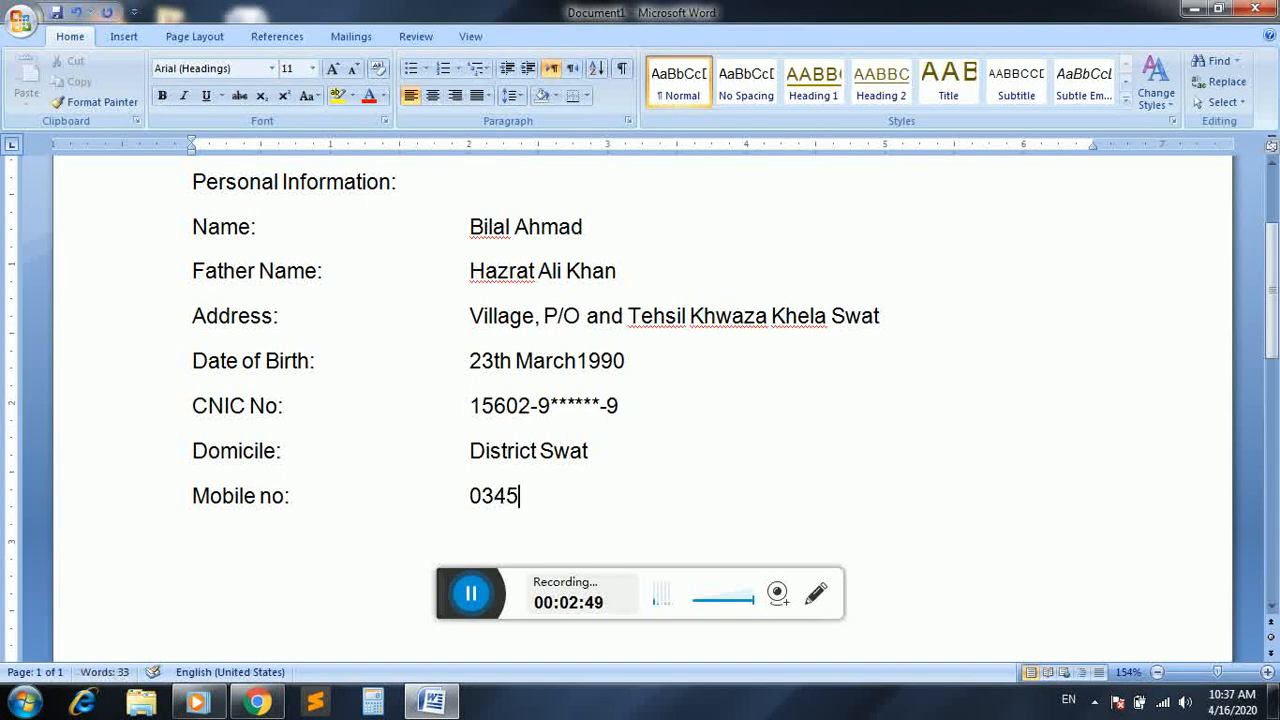
pyautogui.write('-******')
pyautogui.write('**')
pyautogui.press('BackSpace')
pyautogui.press('BackSpace')
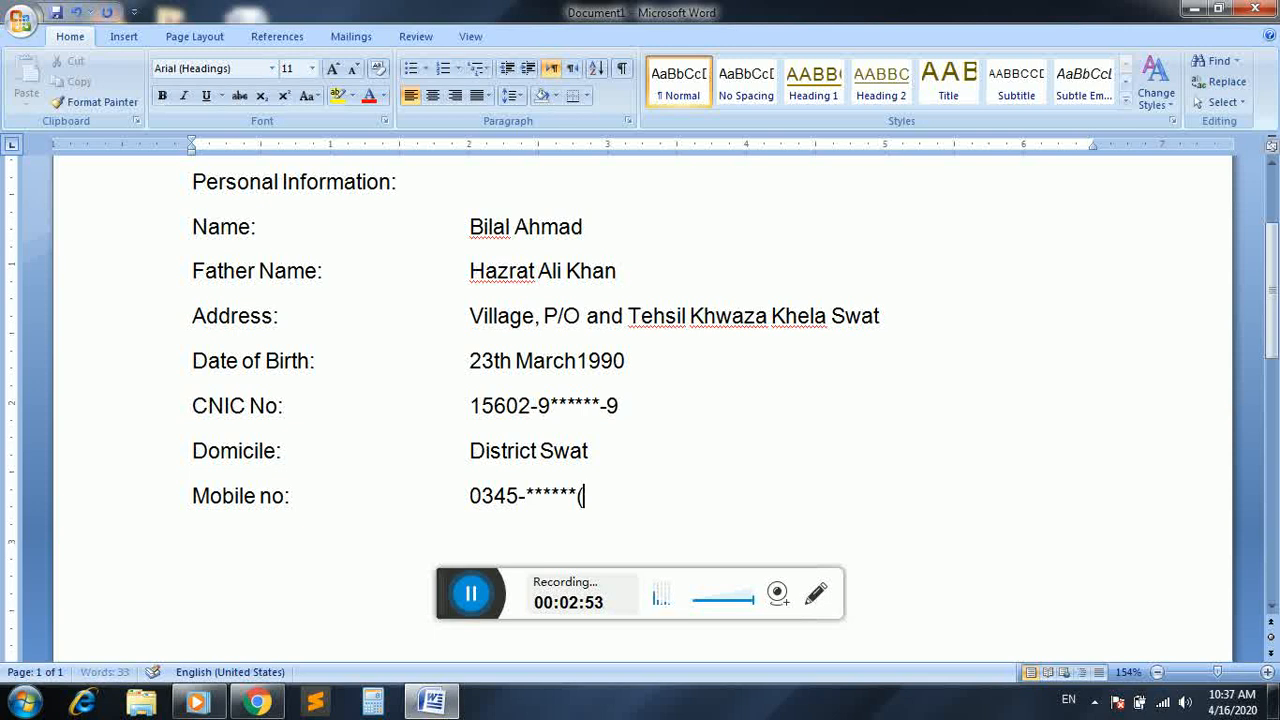
pyautogui.write('36')
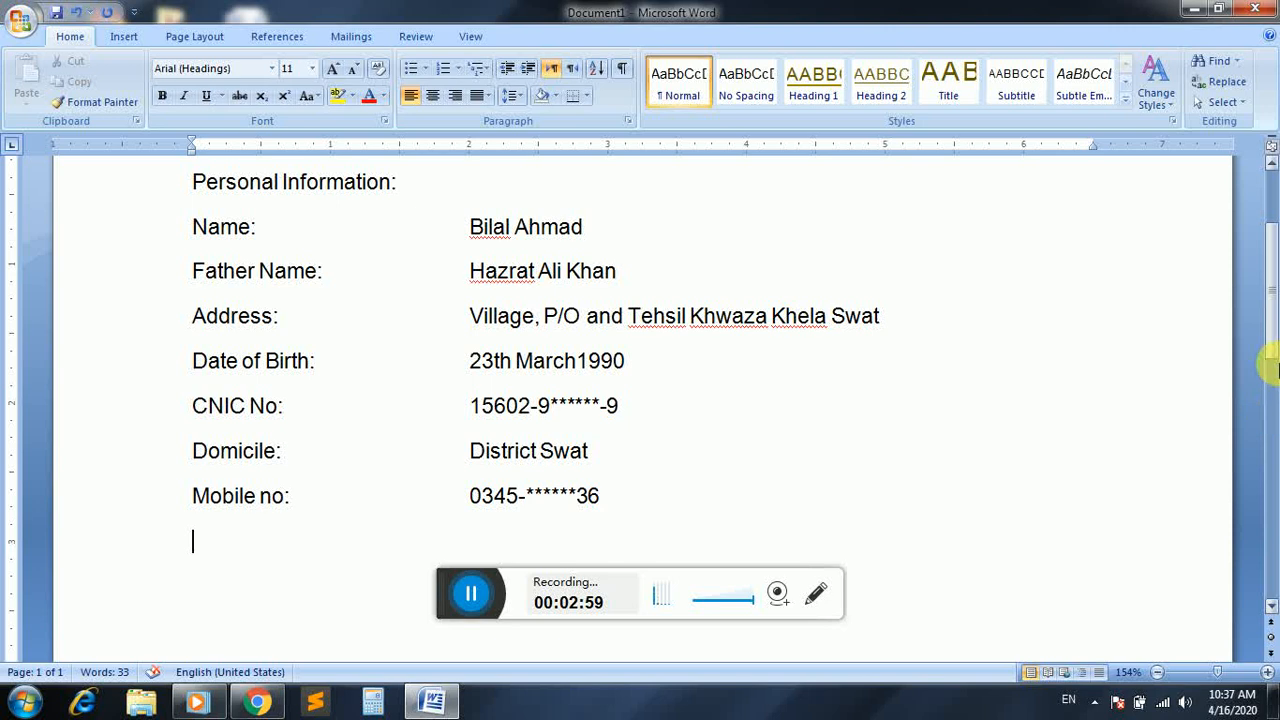
# Apply the No Spacing style to the lines from Name to Mobile no, and place the cursor on the empty line below
pyautogui.moveTo(1274, 336); pyautogui.dragTo(1274, 350)
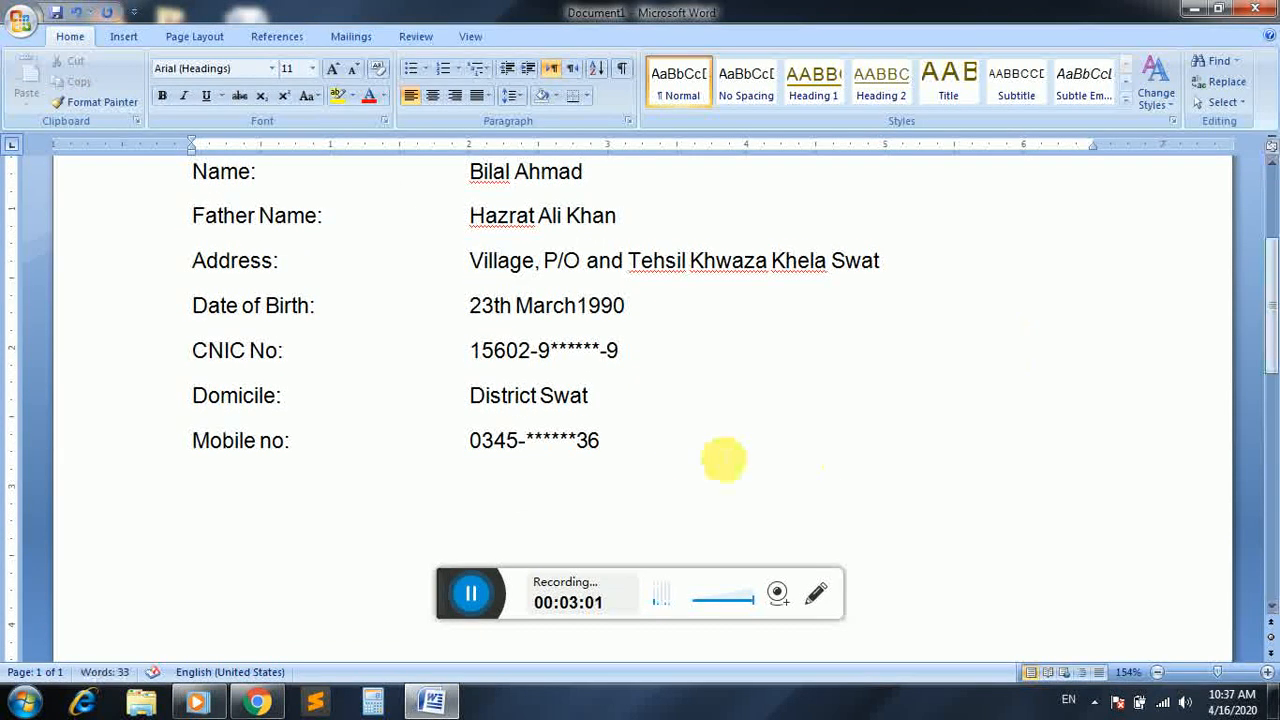
pyautogui.moveTo(700, 458); pyautogui.dragTo(178, 423)
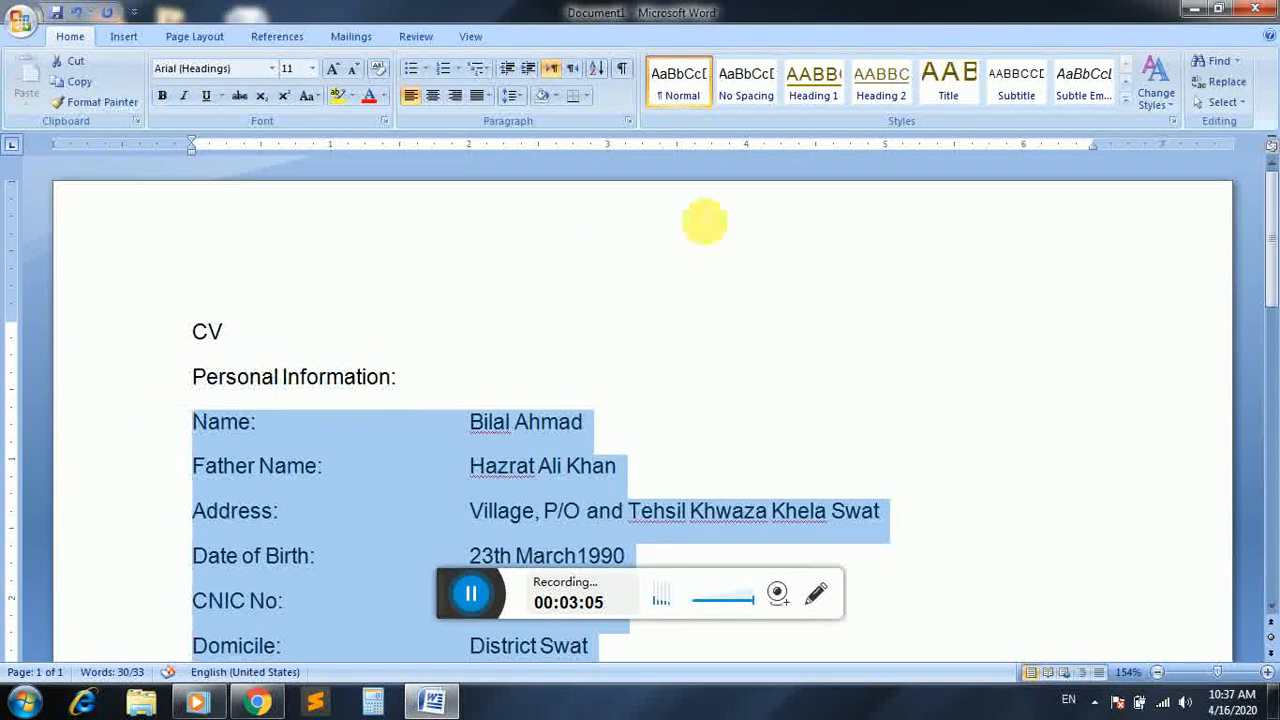
pyautogui.click(757, 100)
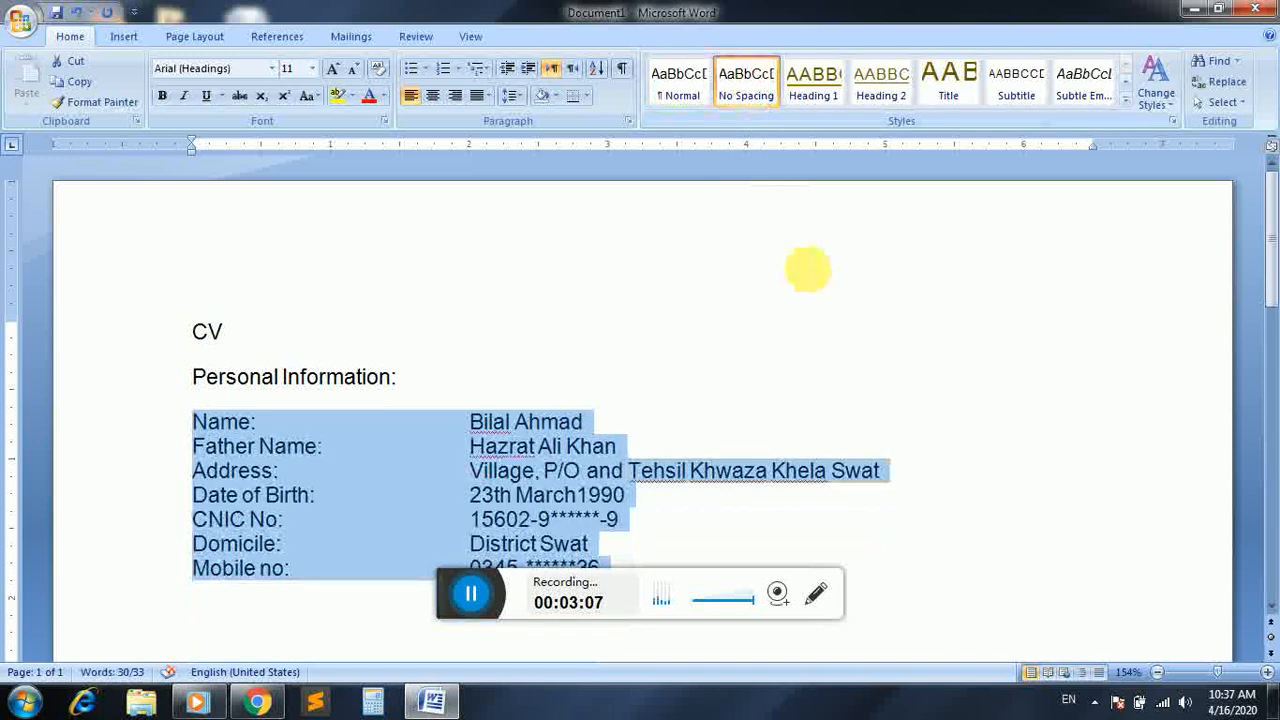
pyautogui.click(928, 340)
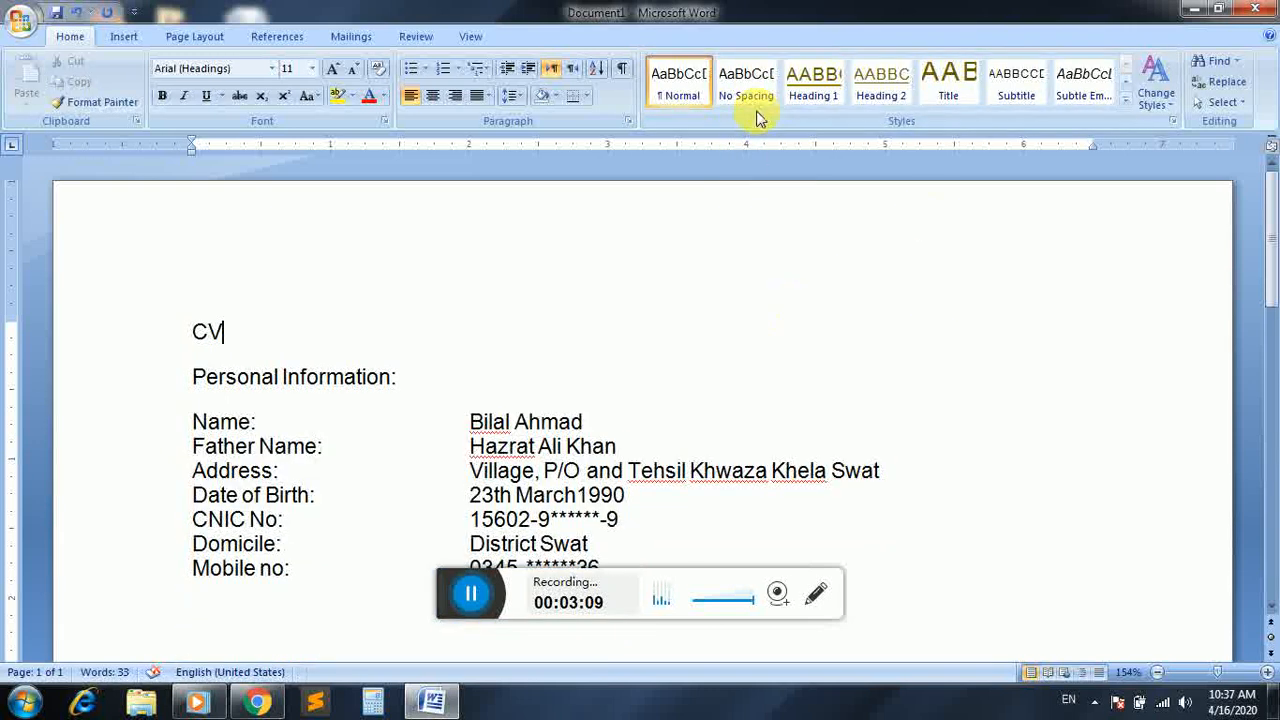
pyautogui.scroll(-3, 1272, 232)
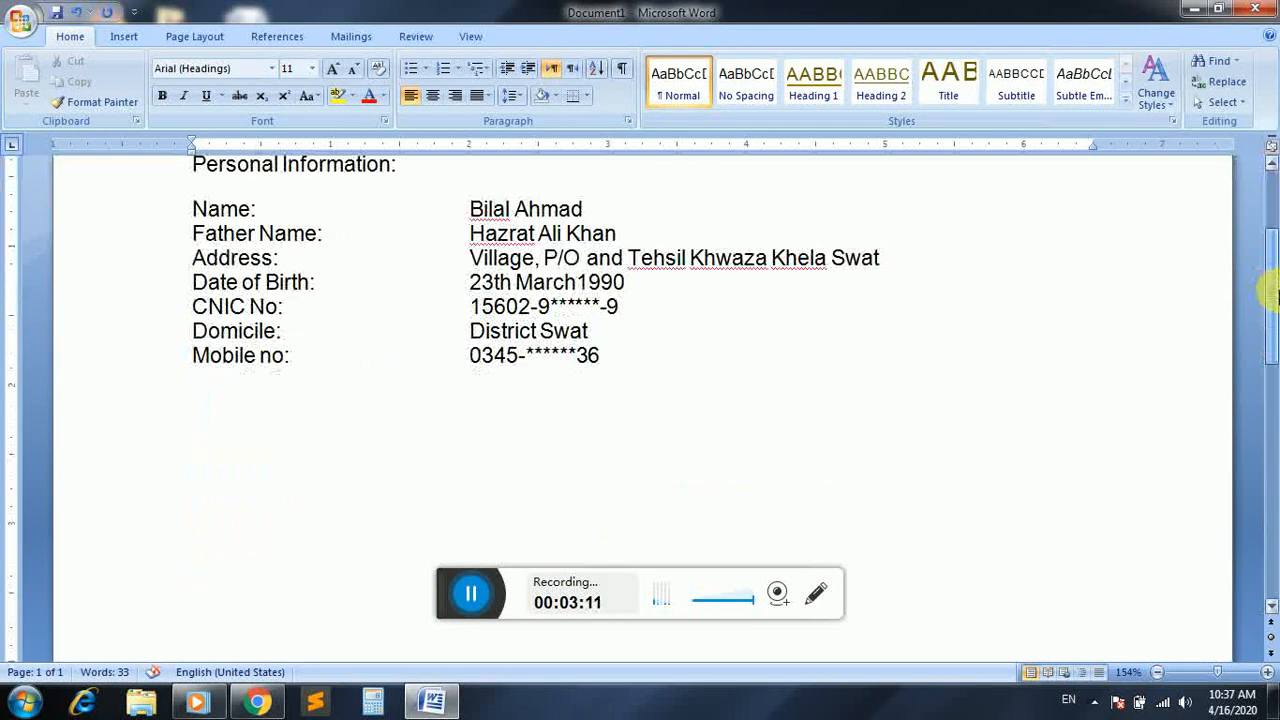
pyautogui.click(246, 476)
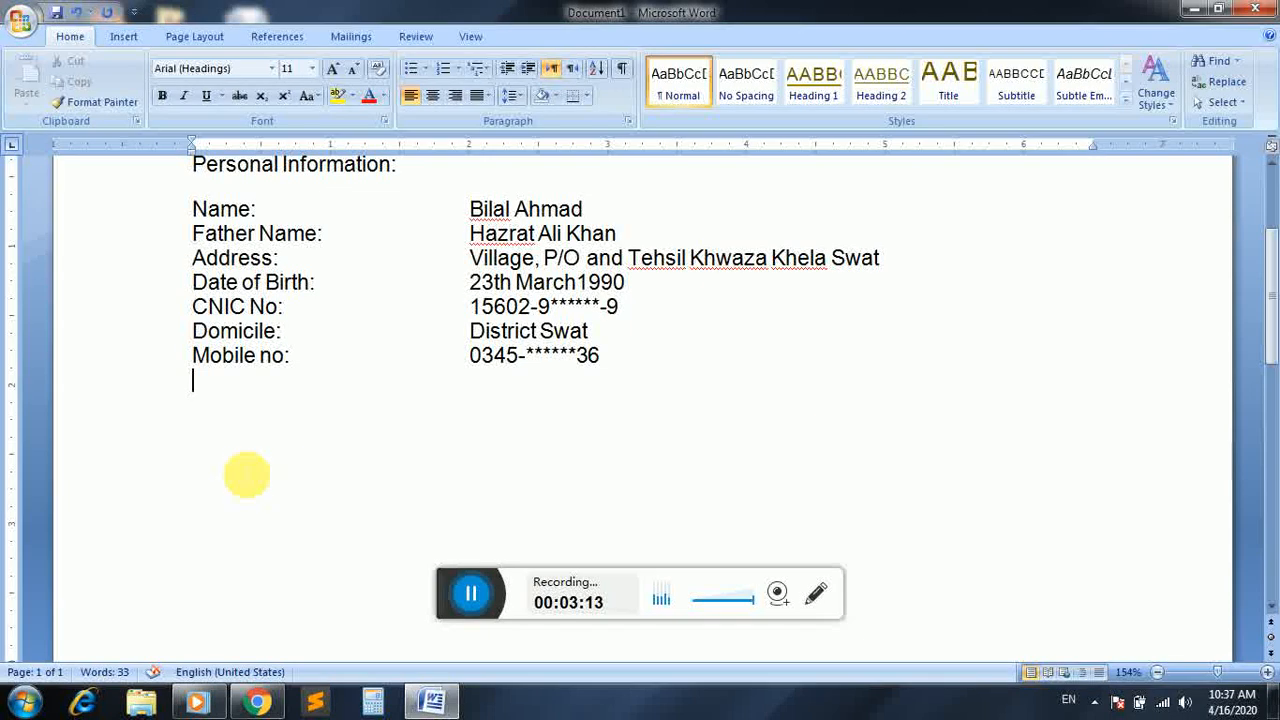
# Add the line "Acadimic Qualification" below the Mobile no line, leaving a blank line in between
pyautogui.press('Return')
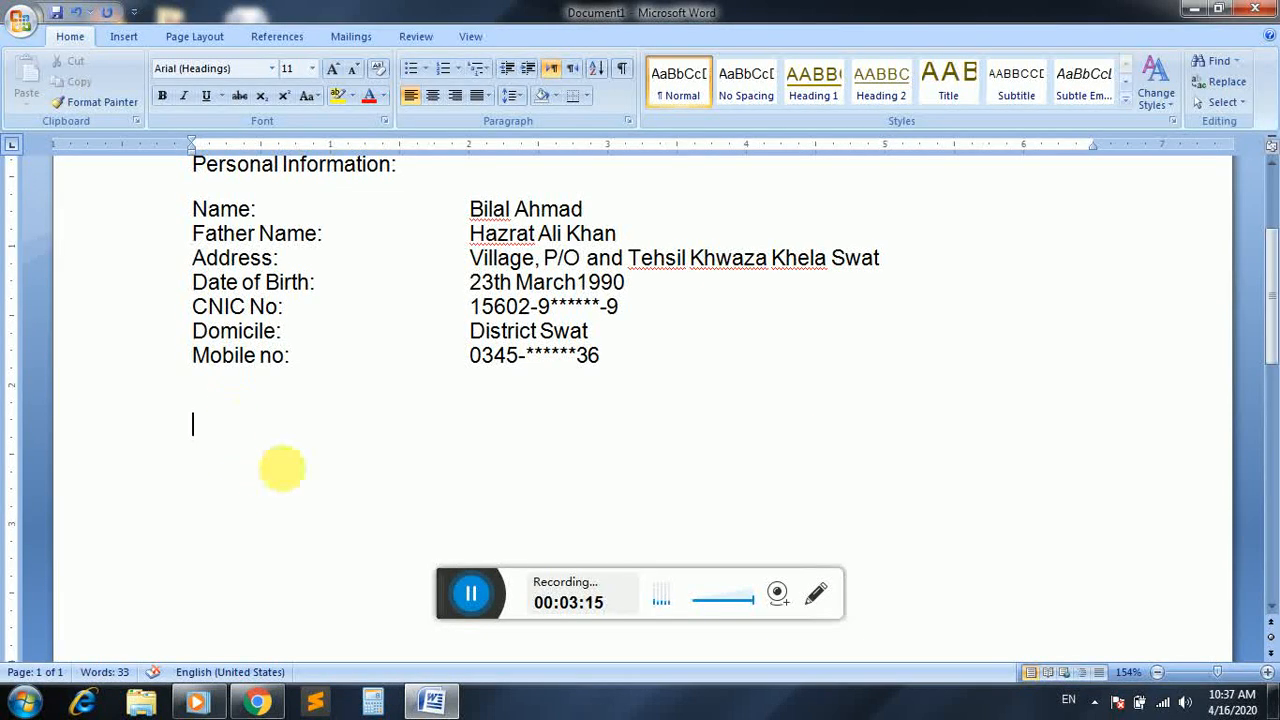
pyautogui.write('Acadi')
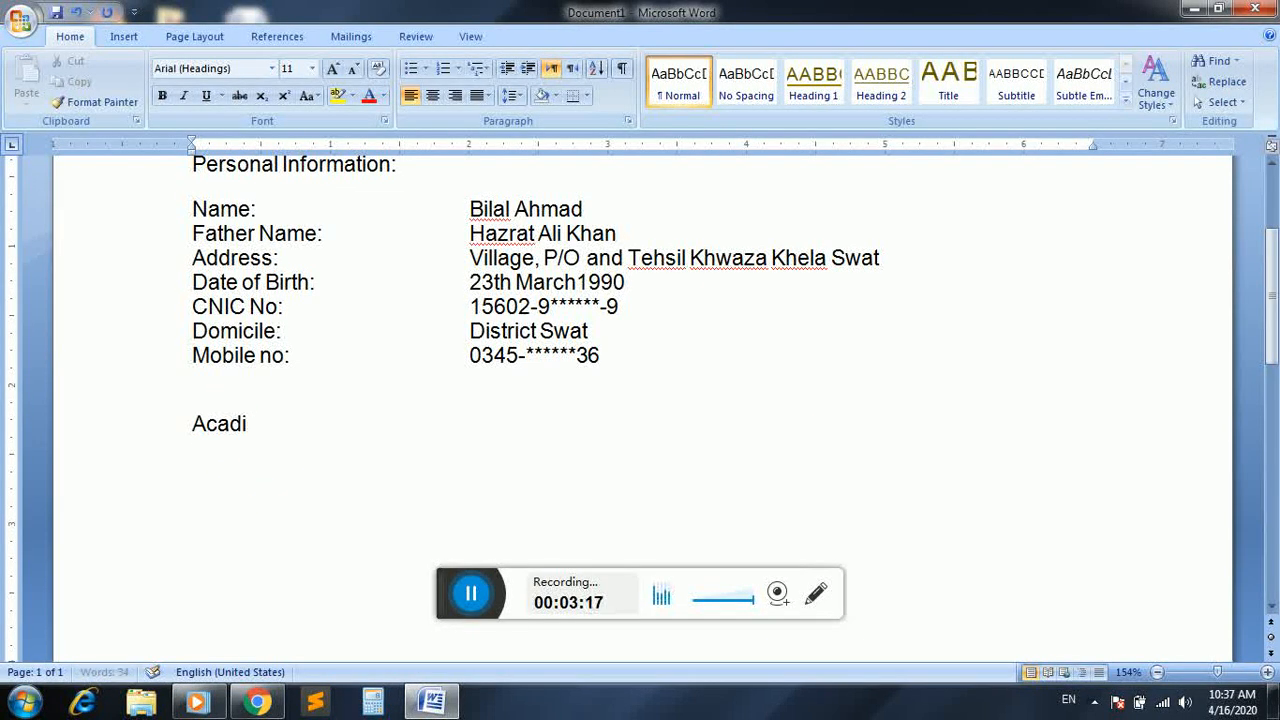
pyautogui.write('mic Q')
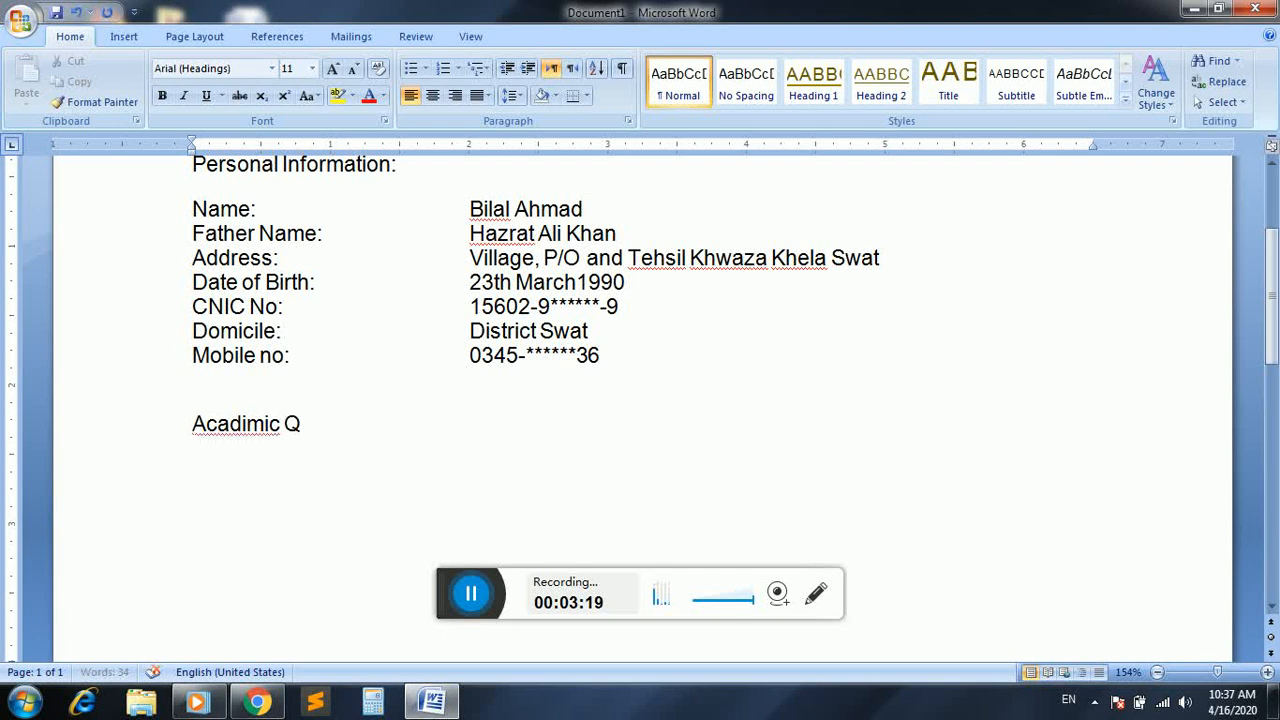
pyautogui.write('ualification')
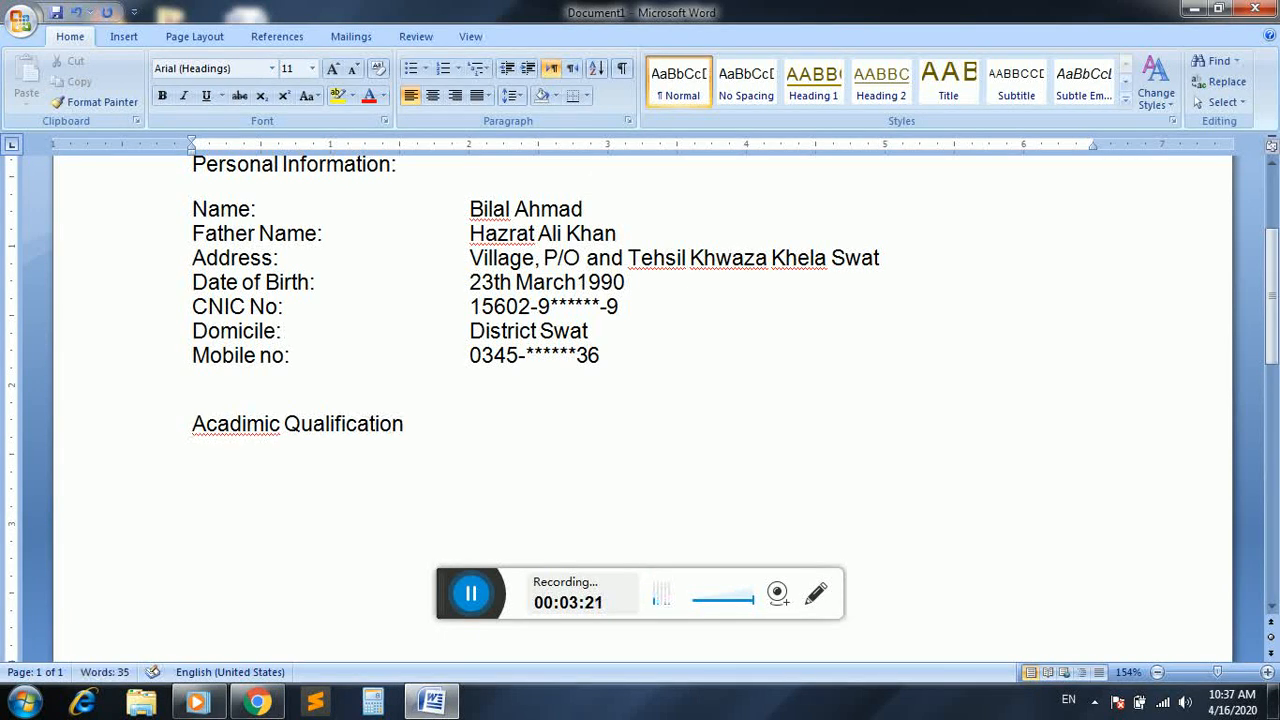
# Correct the misspelled first word of the qualification heading to "Academic", end the heading with a colon and start a new line
pyautogui.rightClick(239, 431)
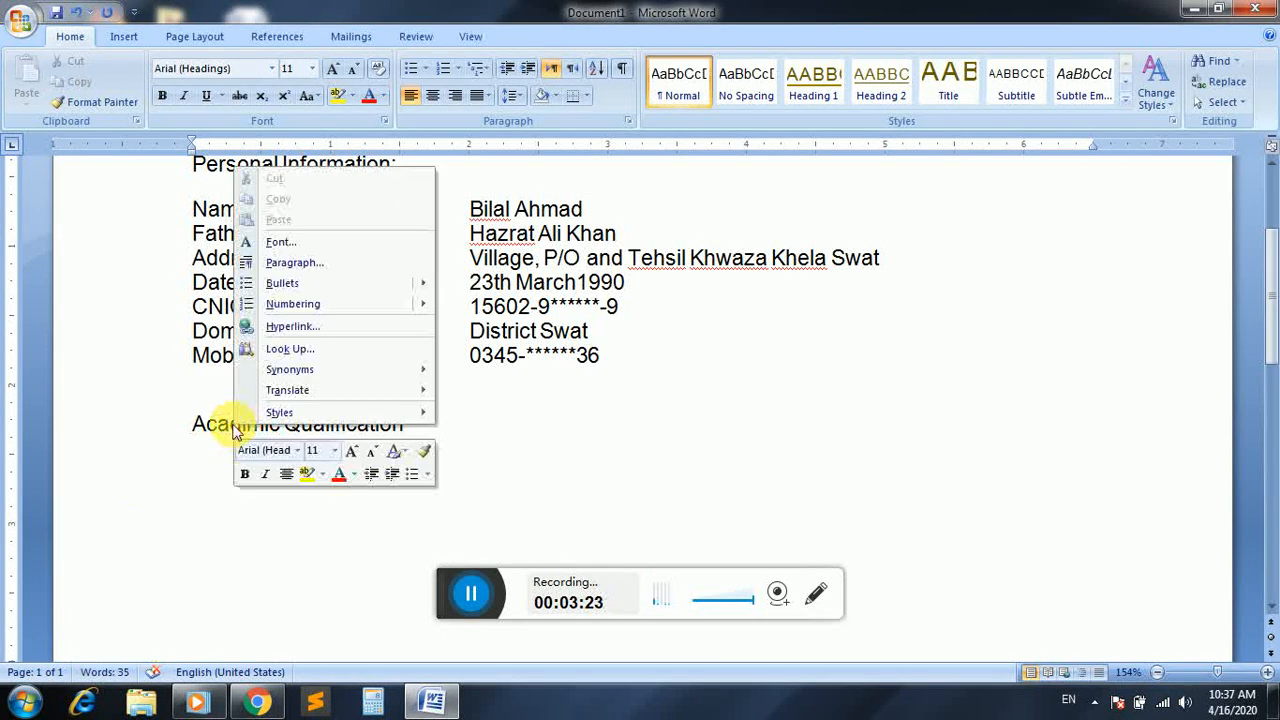
pyautogui.click(220, 440)
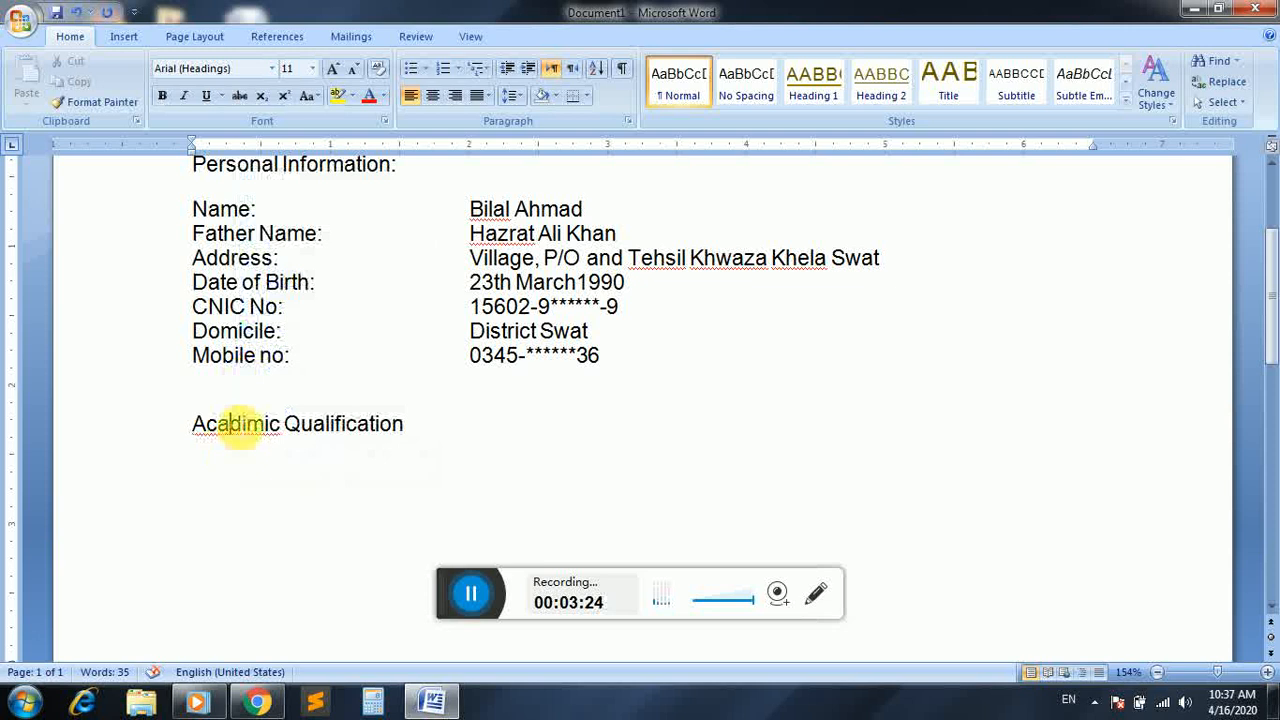
pyautogui.rightClick(234, 432)
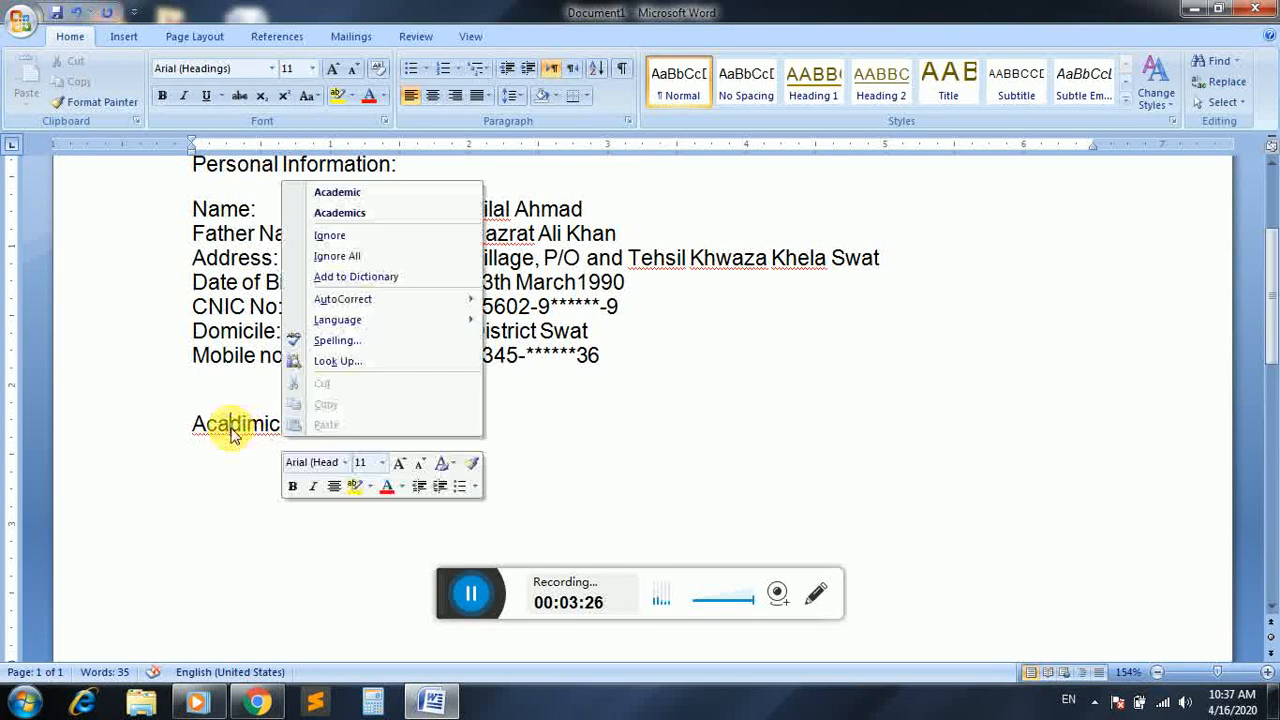
pyautogui.click(345, 194)
pyautogui.click(415, 430)
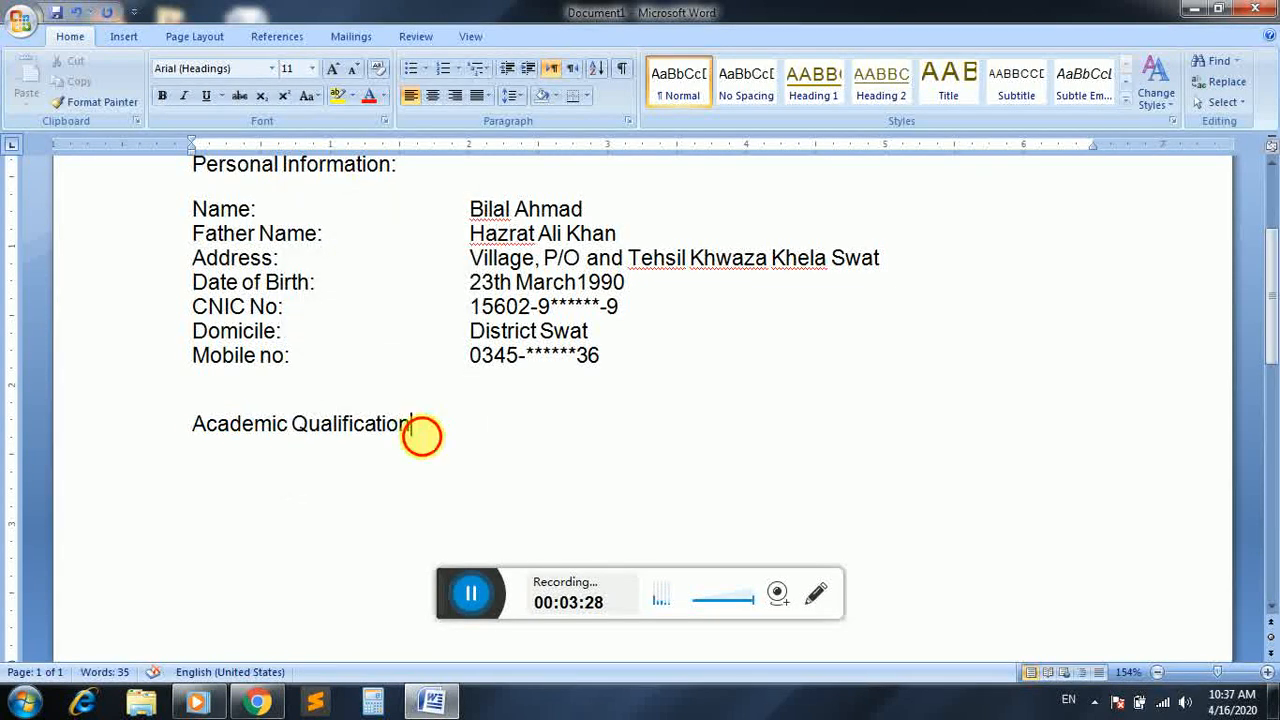
pyautogui.write(':')
pyautogui.press('Return')
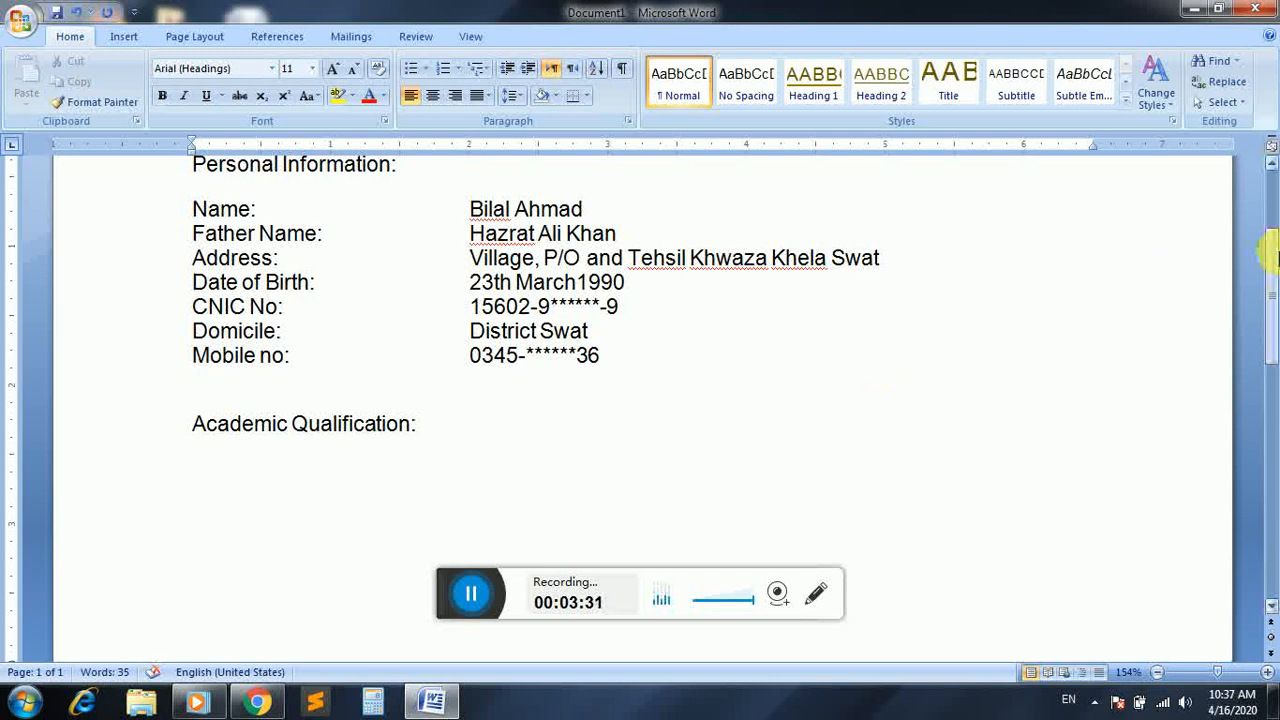
# Insert a table with three columns and one row below the Academic Qualification heading
pyautogui.moveTo(1270, 255); pyautogui.dragTo(1270, 268)
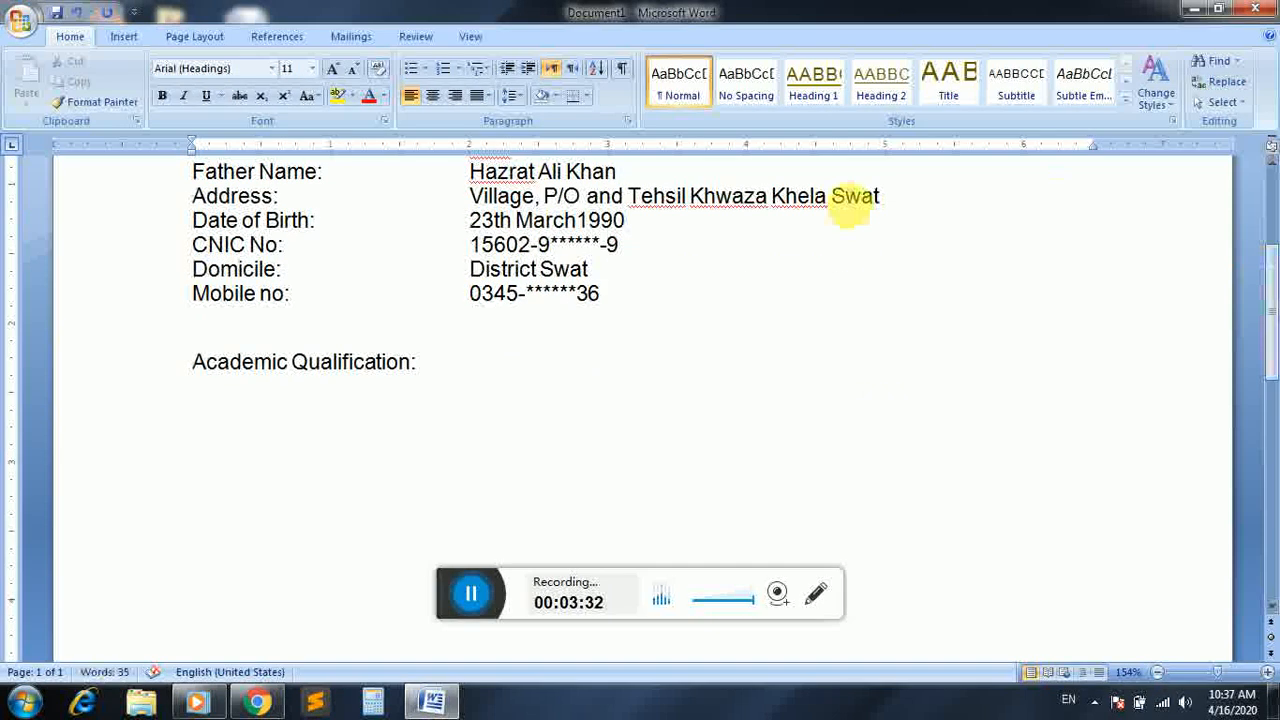
pyautogui.click(115, 38)
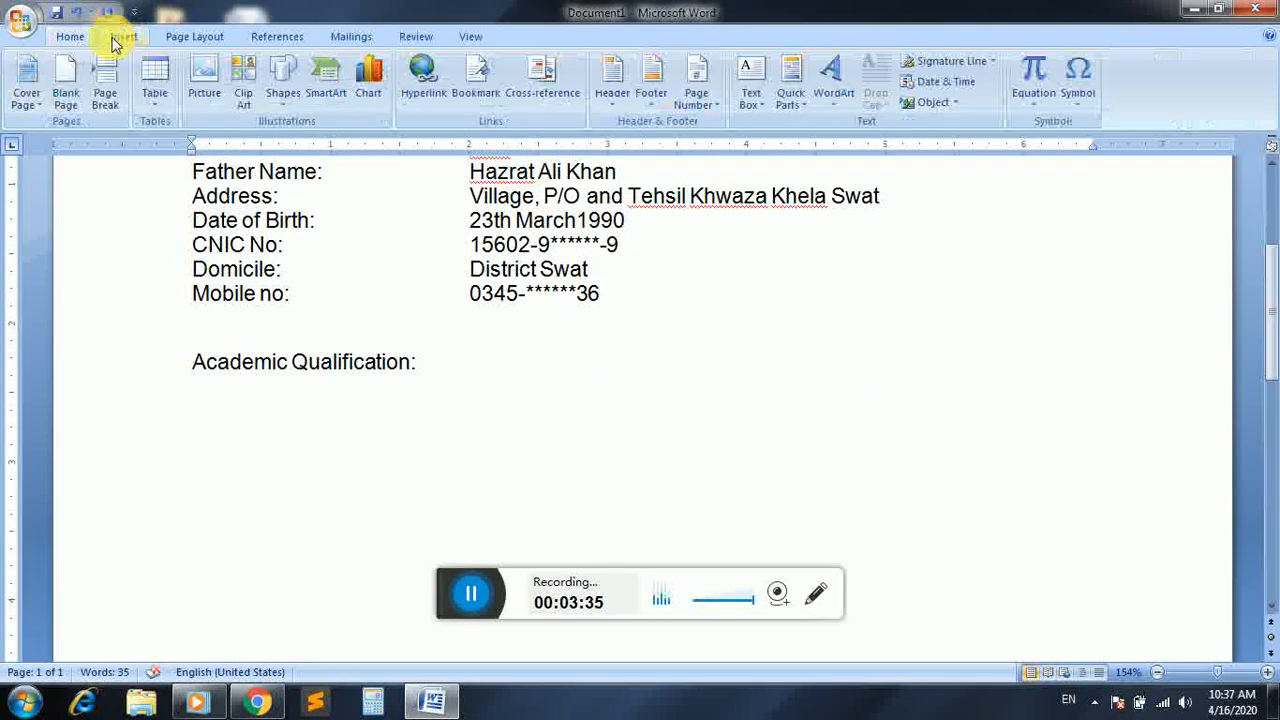
pyautogui.click(162, 104)
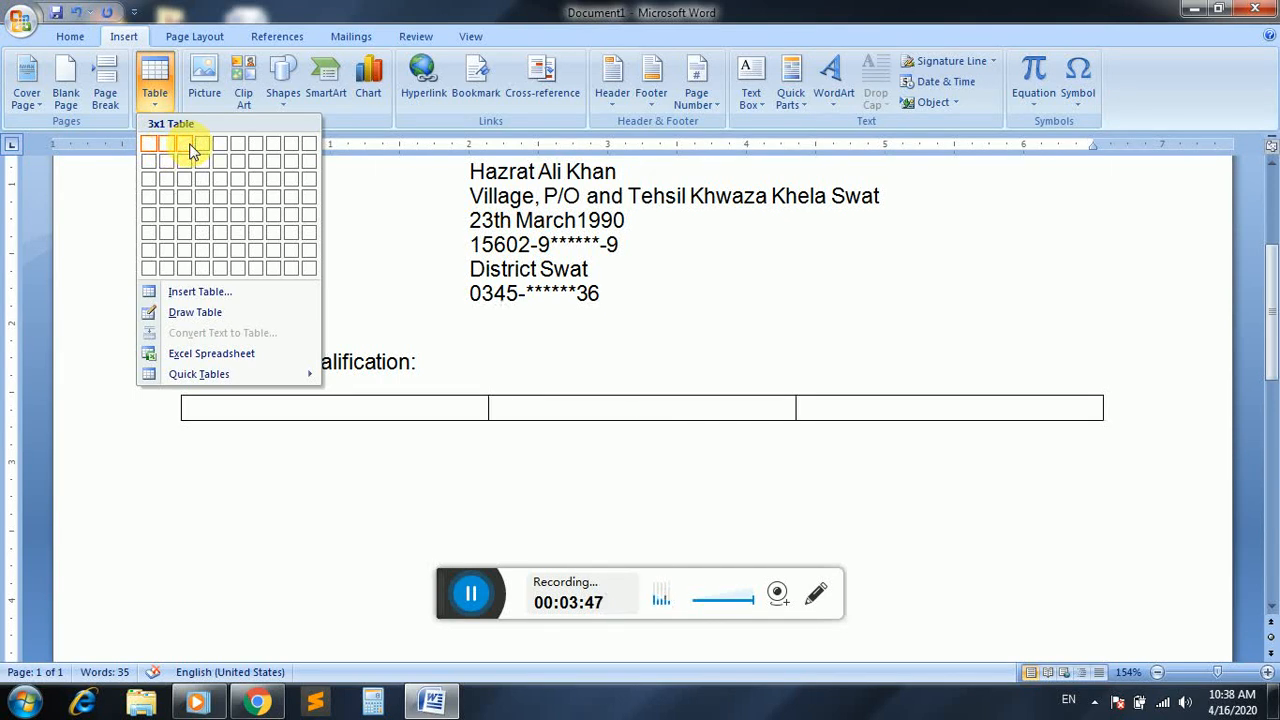
pyautogui.click(191, 146)
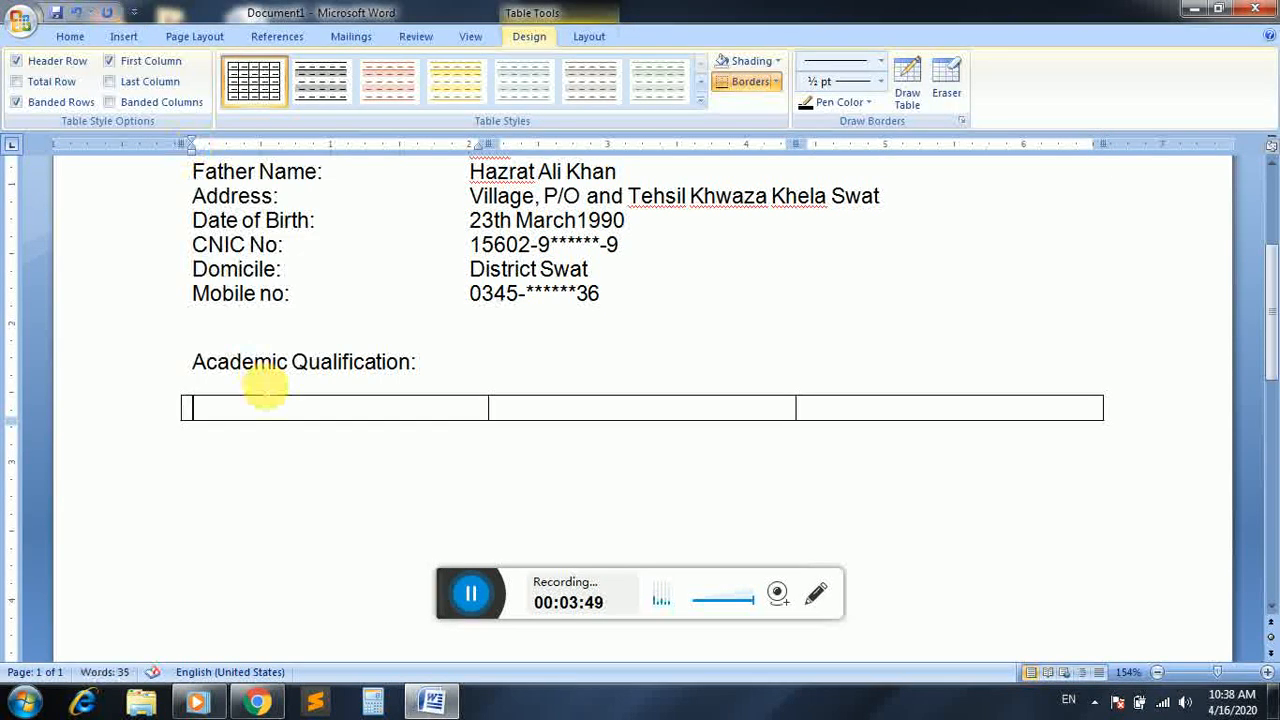
# Enter "Certificate/Degree" as the heading of the table's first column
pyautogui.write('Cer')
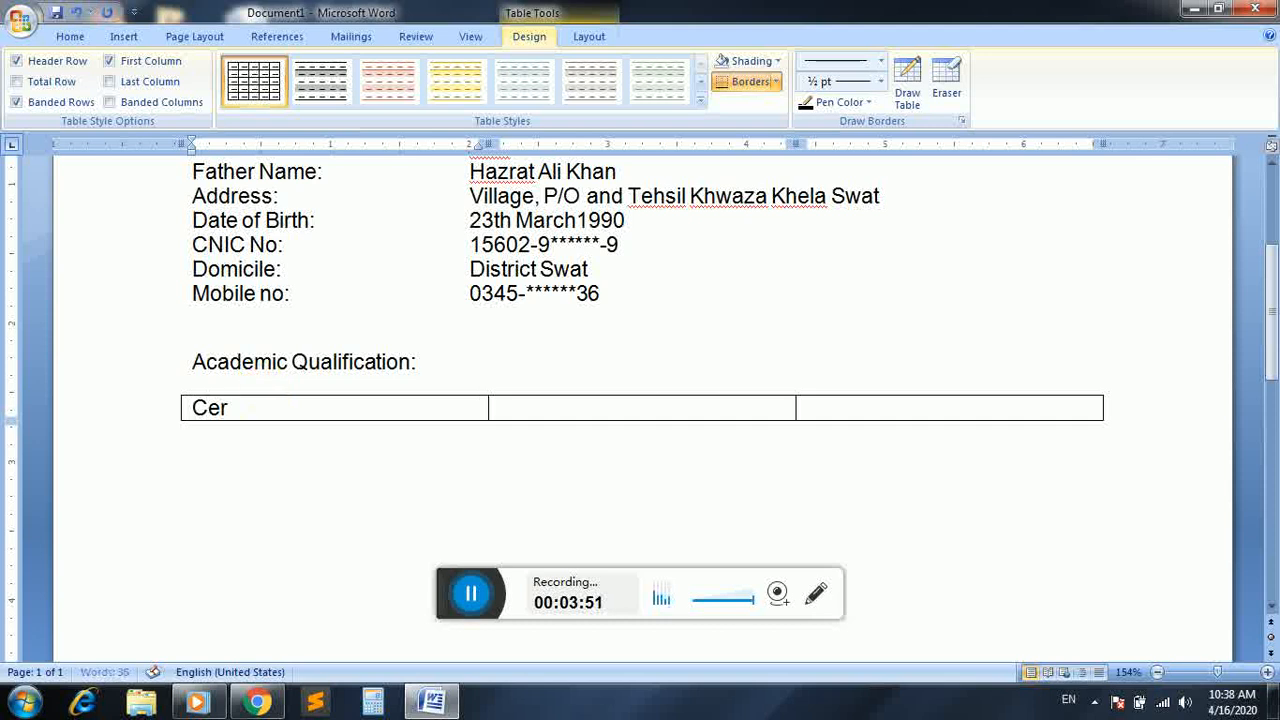
pyautogui.write('tificate/year')
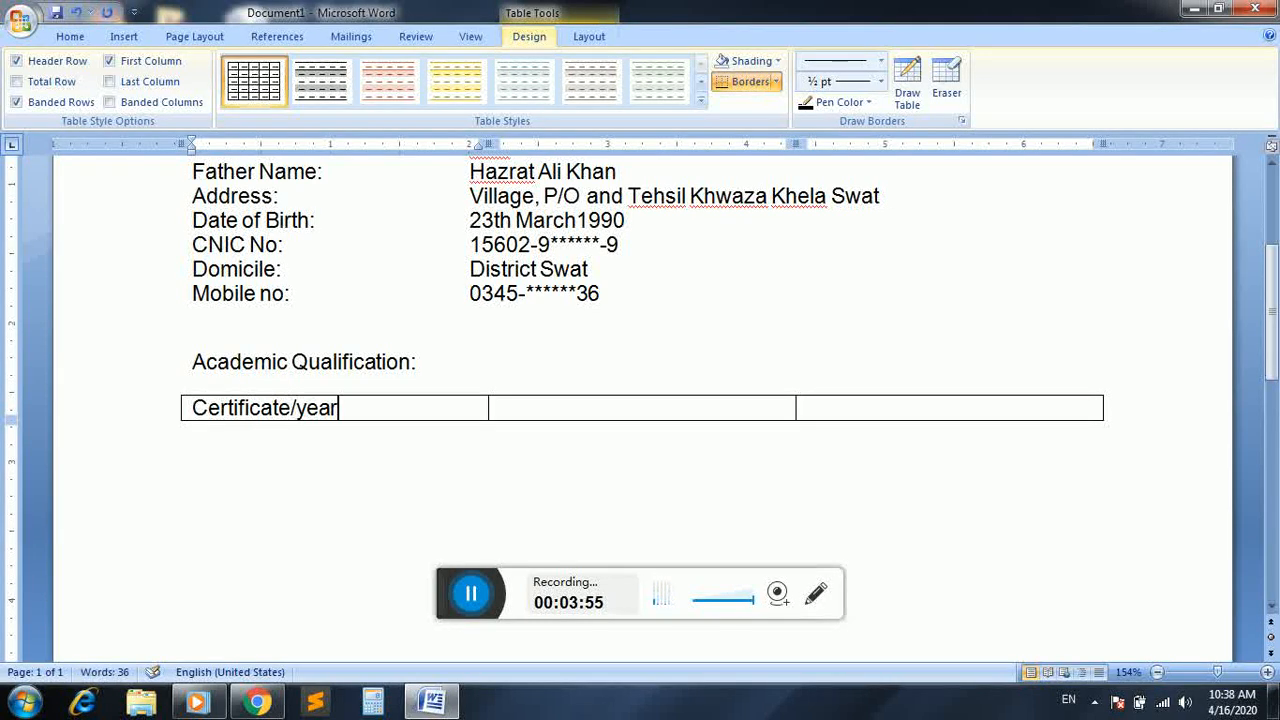
pyautogui.press('Tab')
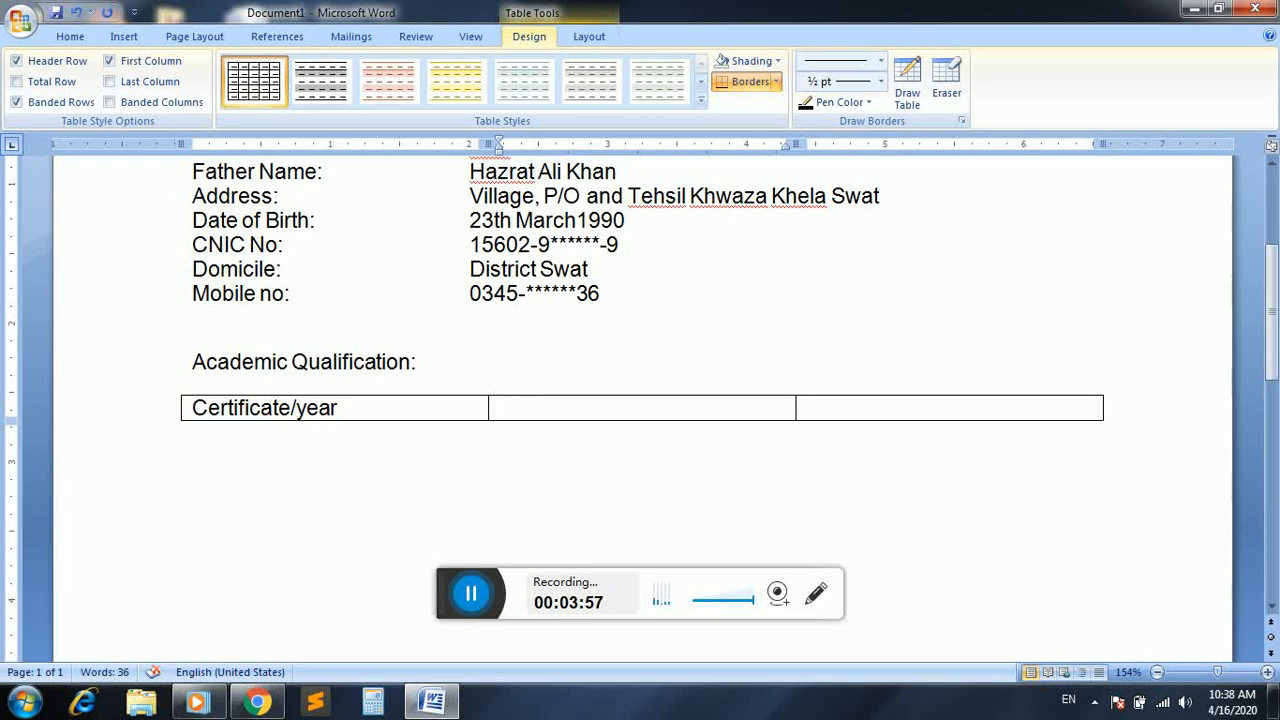
pyautogui.press('BackSpace')
pyautogui.press('BackSpace')
pyautogui.press('BackSpace')
pyautogui.press('BackSpace')
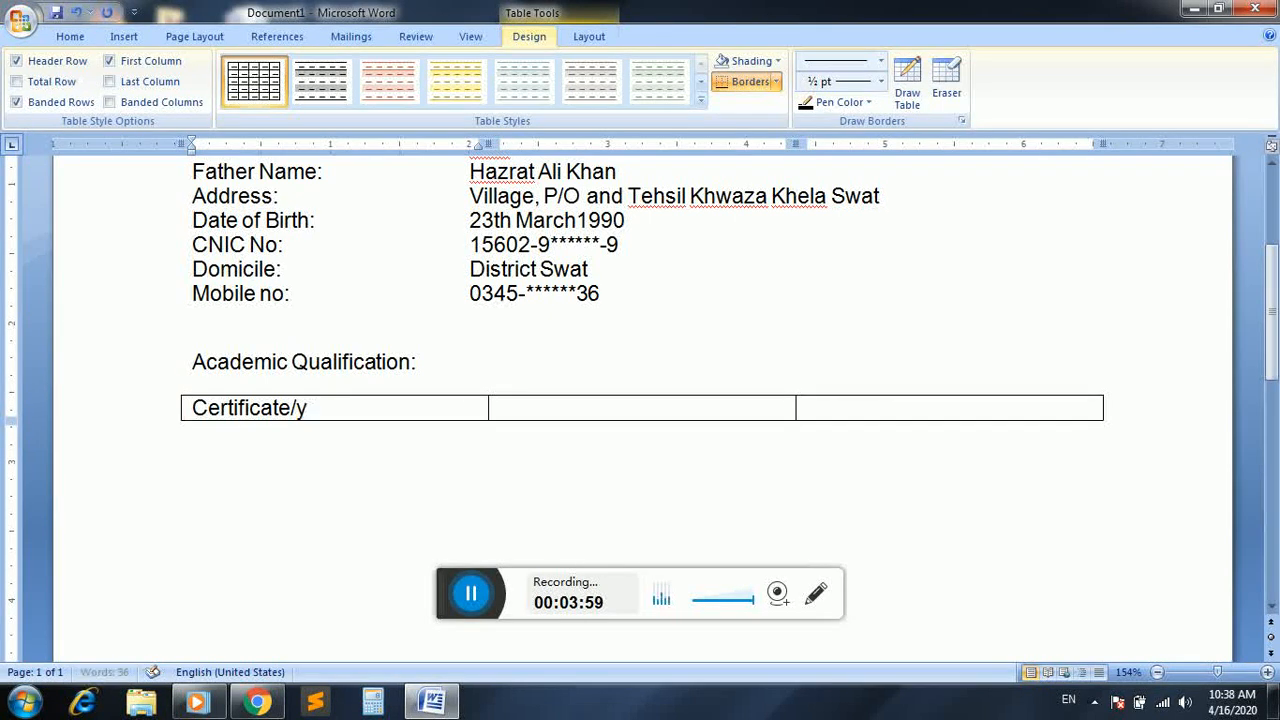
pyautogui.write('Degree')
# Head the second table column "Board/University" and the third column "Passing Year"
pyautogui.press('Tab')
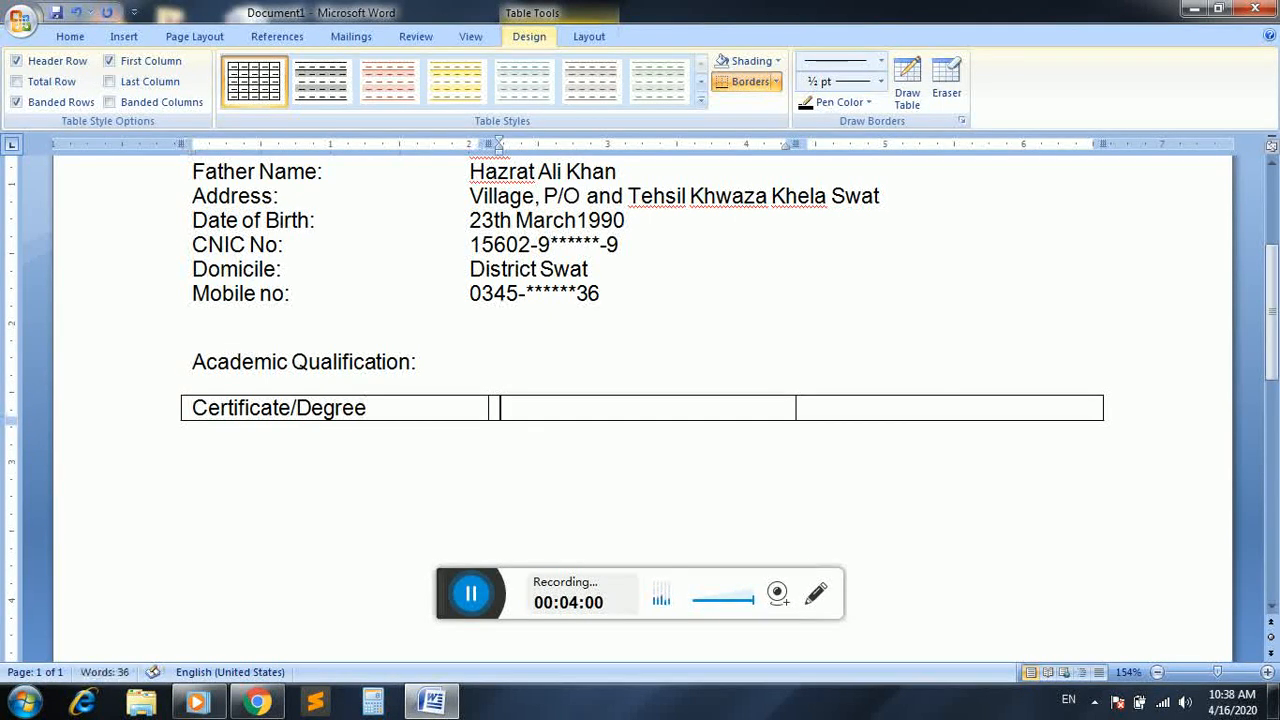
pyautogui.write('Board/Uni')
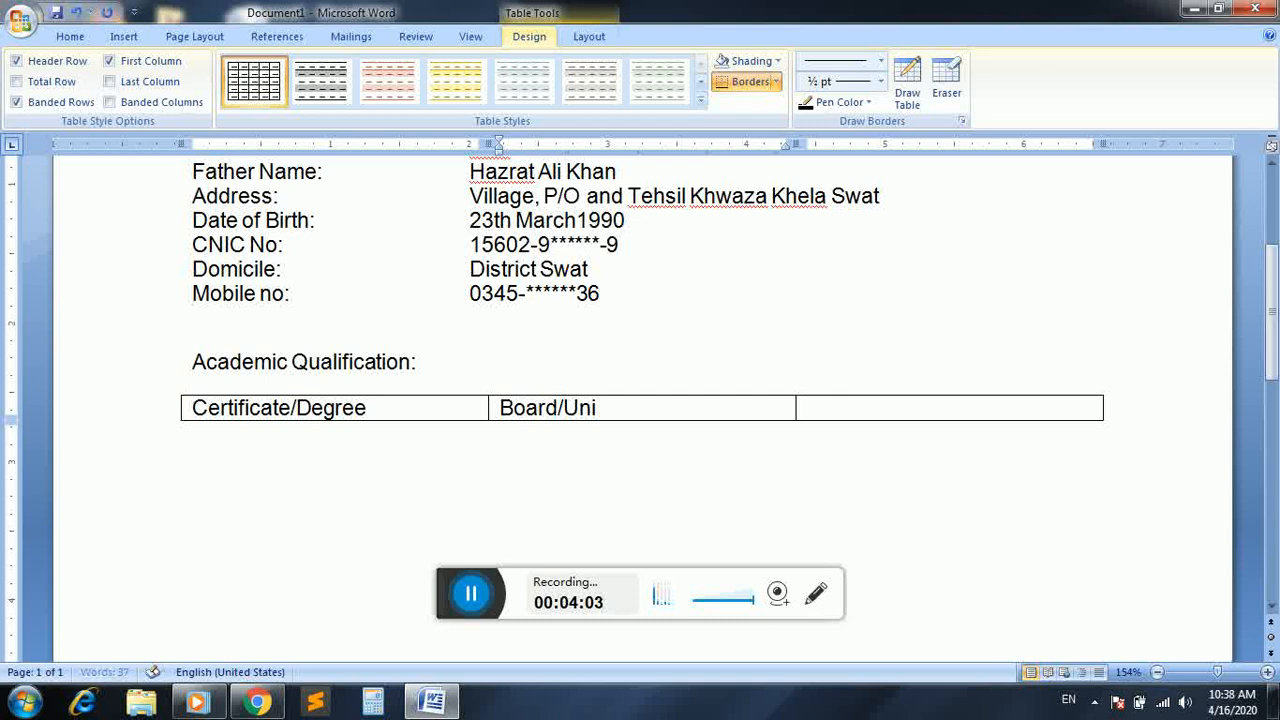
pyautogui.write('versity')
pyautogui.press('Tab')
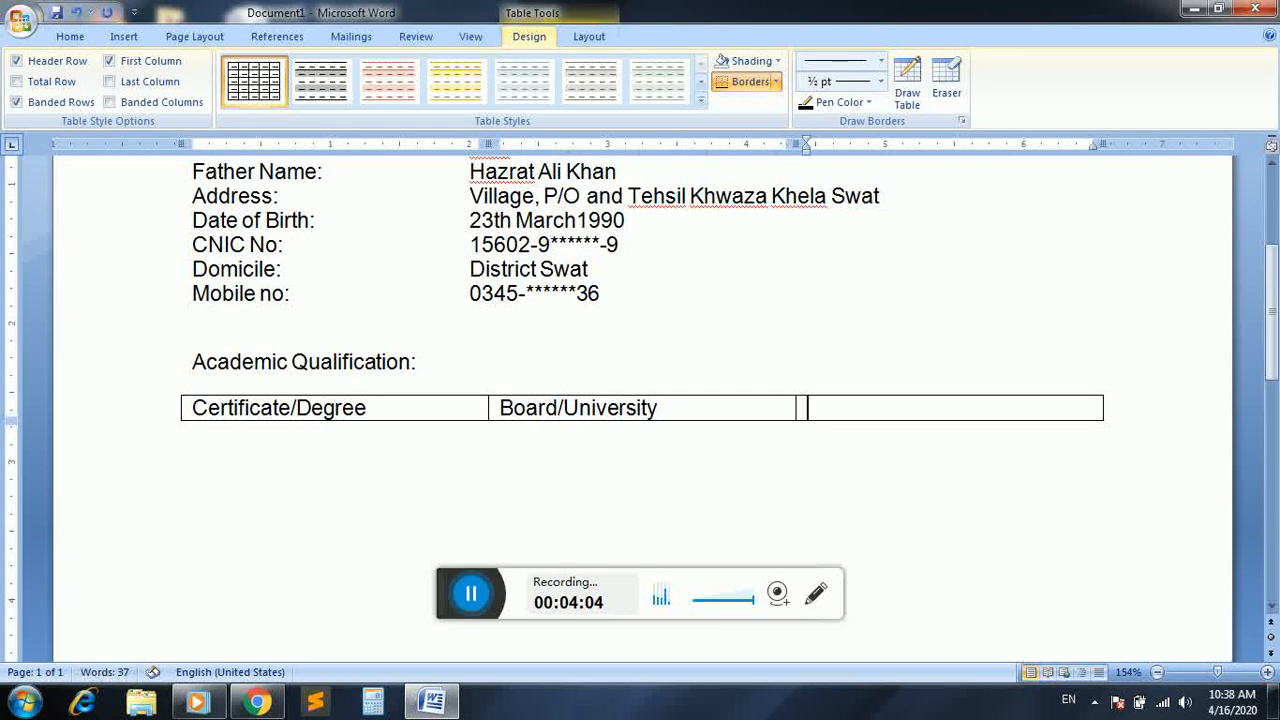
pyautogui.write('Year')
pyautogui.press('BackSpace')
pyautogui.press('BackSpace')
pyautogui.write('Passing')
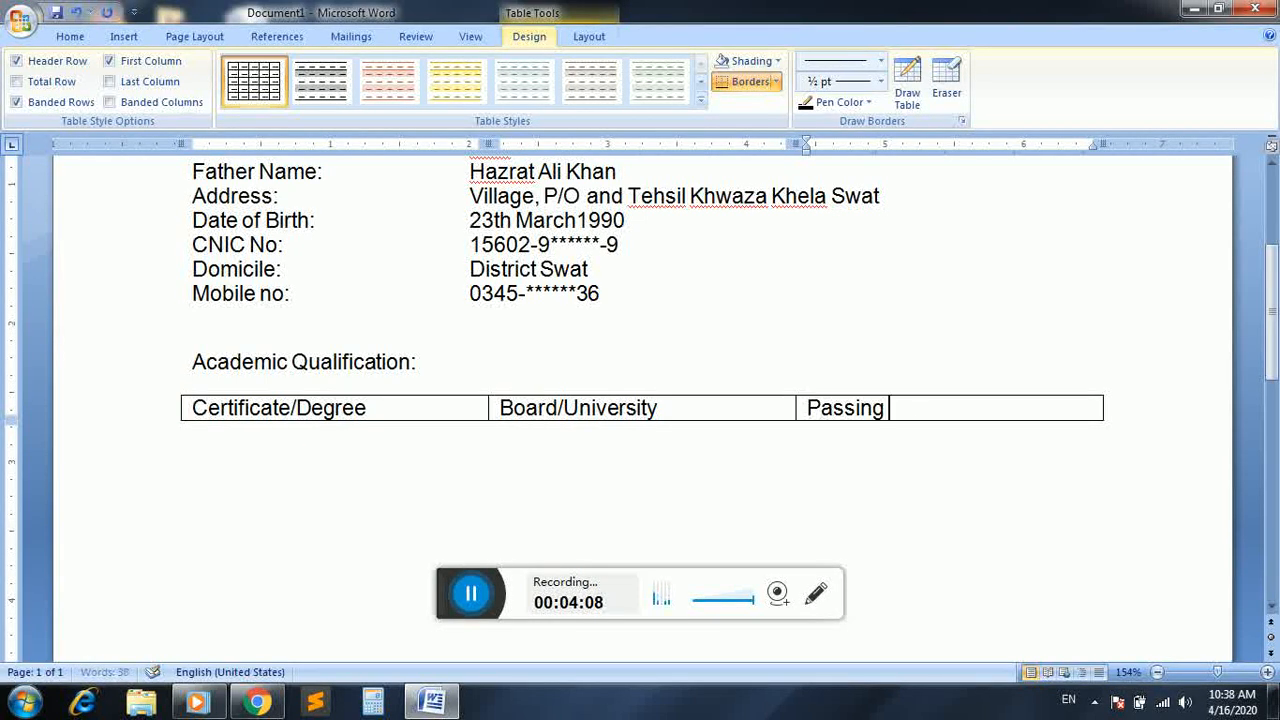
pyautogui.write(' Year')
# Add a table row below the headings with "SSC (Science)", "BISE Swat" and "2010"
pyautogui.press('Tab')
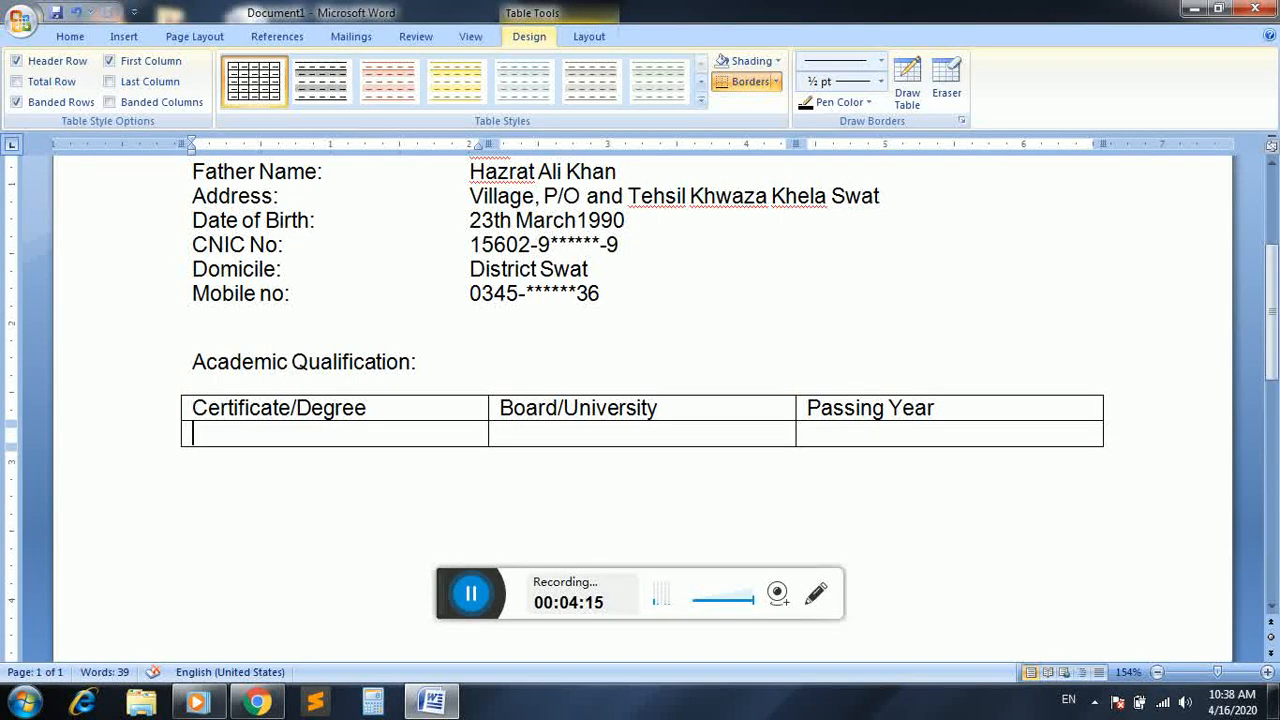
pyautogui.write('SSC')
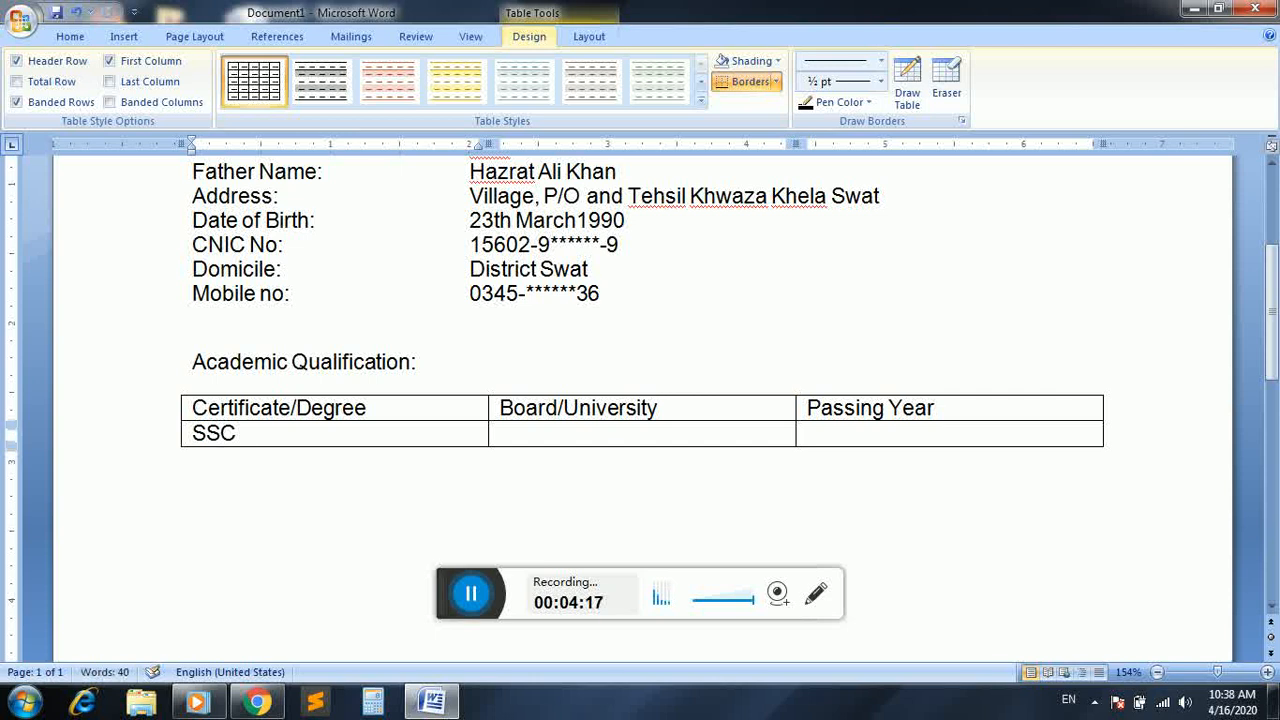
pyautogui.write(' (Science')
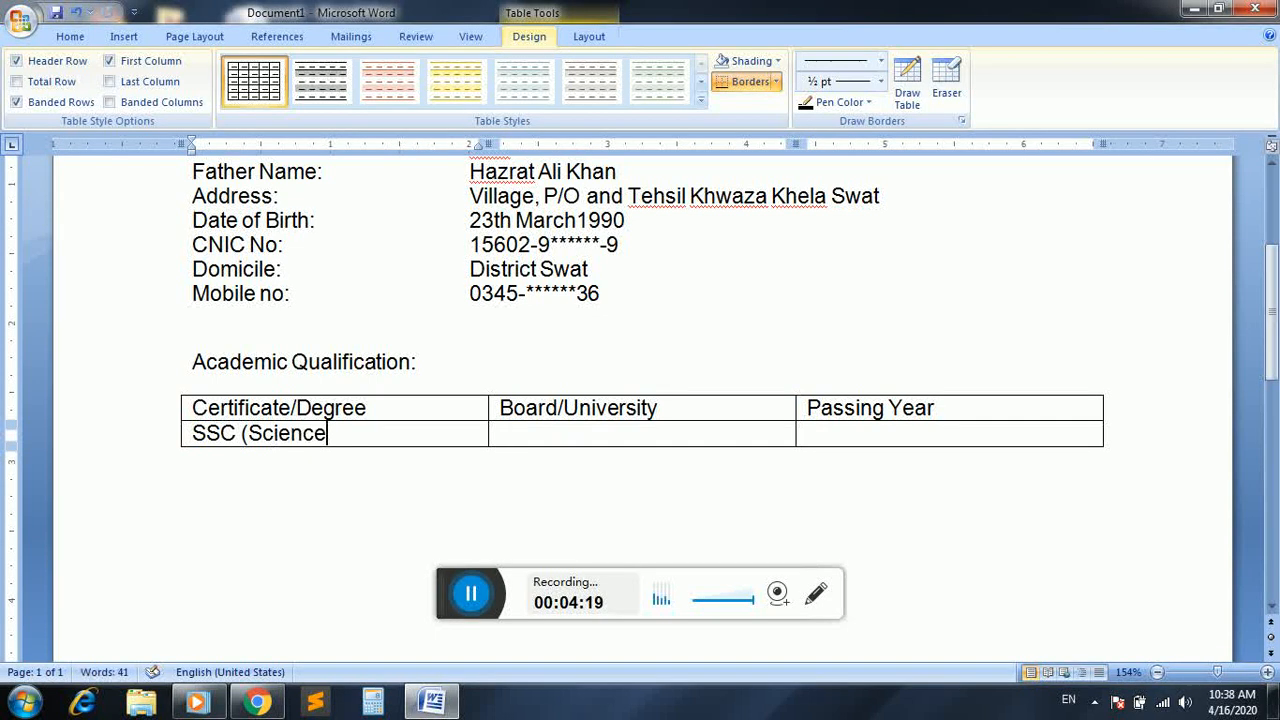
pyautogui.write(')')
pyautogui.press('Tab')
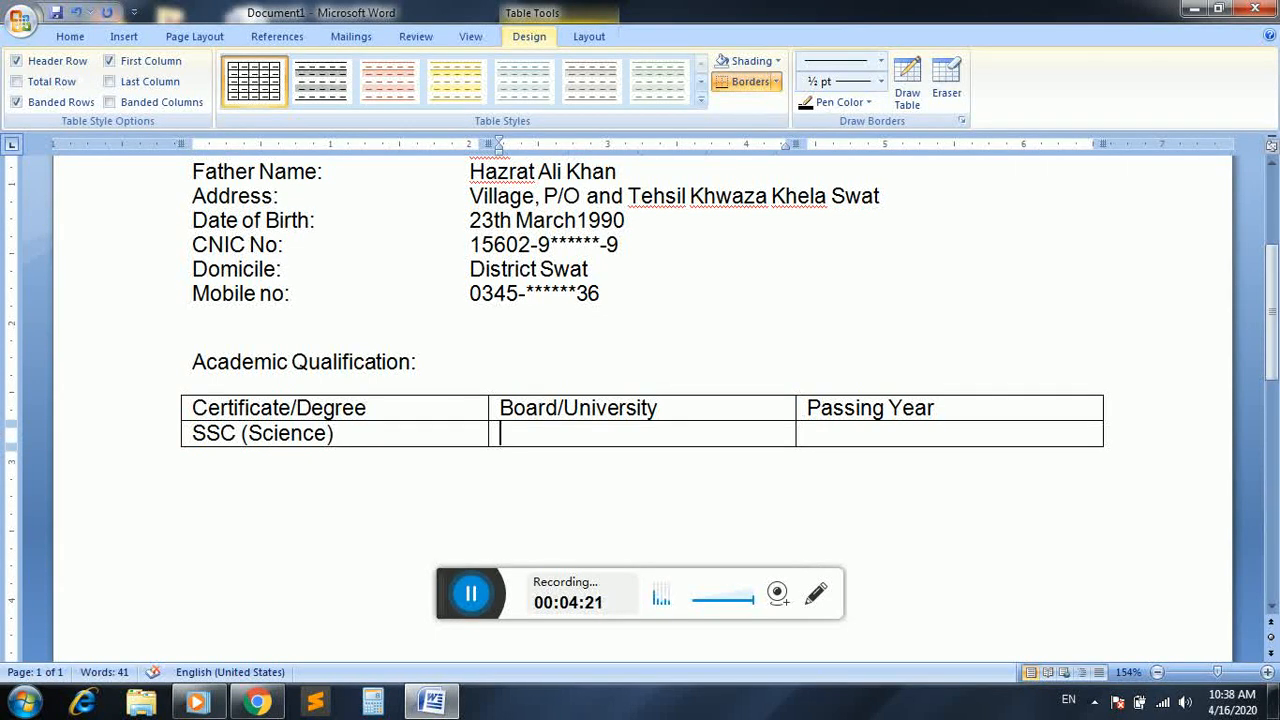
pyautogui.write('BISE Swat')
pyautogui.press('Tab')
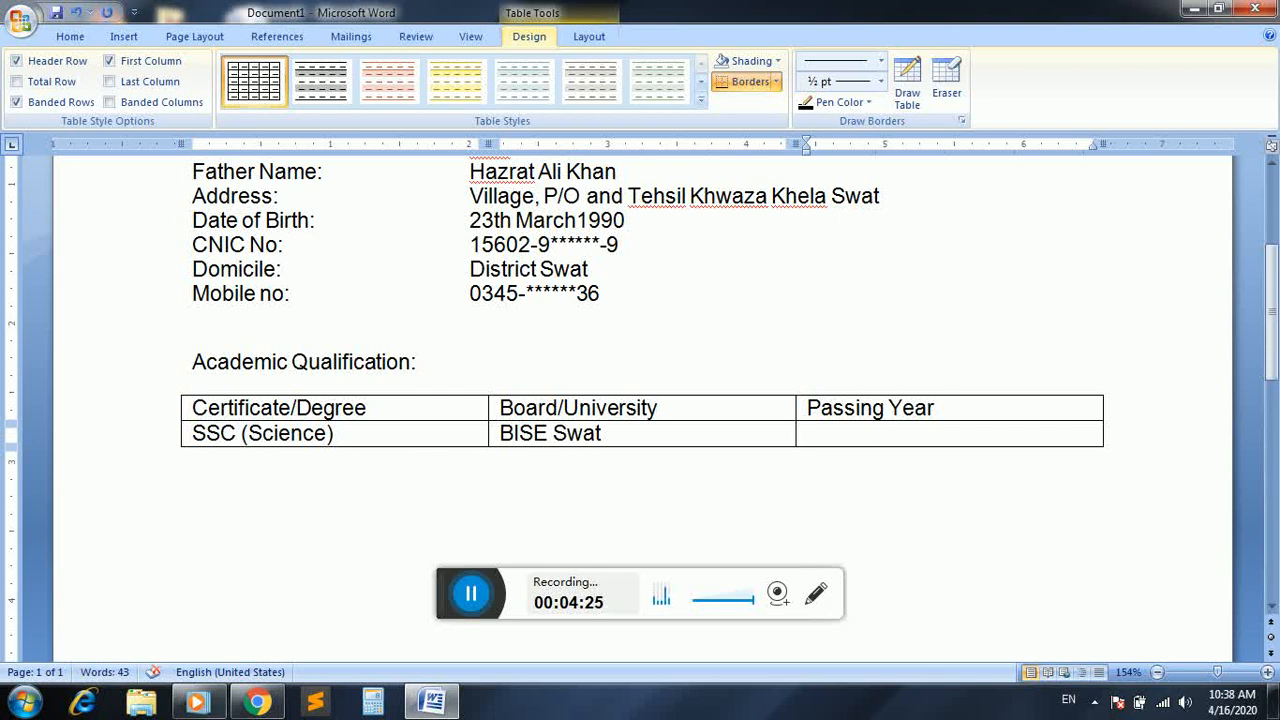
pyautogui.write('2010')
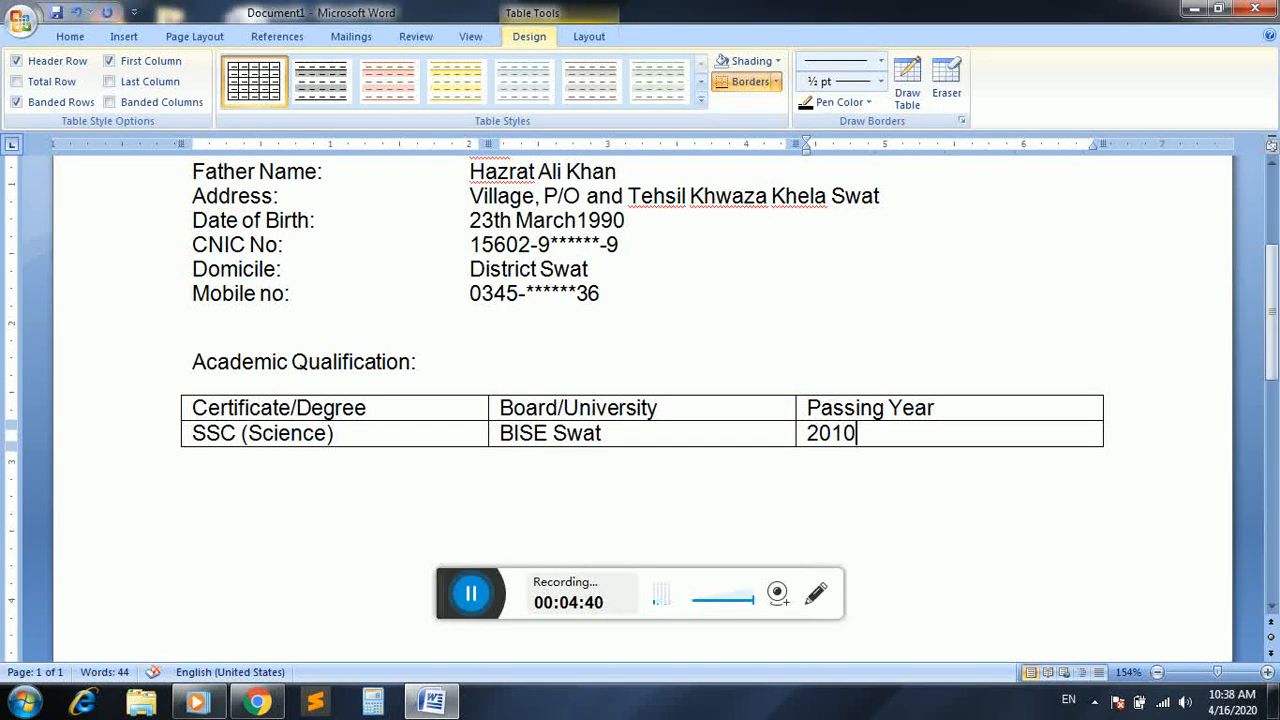
# Add a table row below the SSC entry with "F.Sc (Pre-Medical)", "BISE Swat" and "2012"
pyautogui.press('Tab')
pyautogui.write('F.')
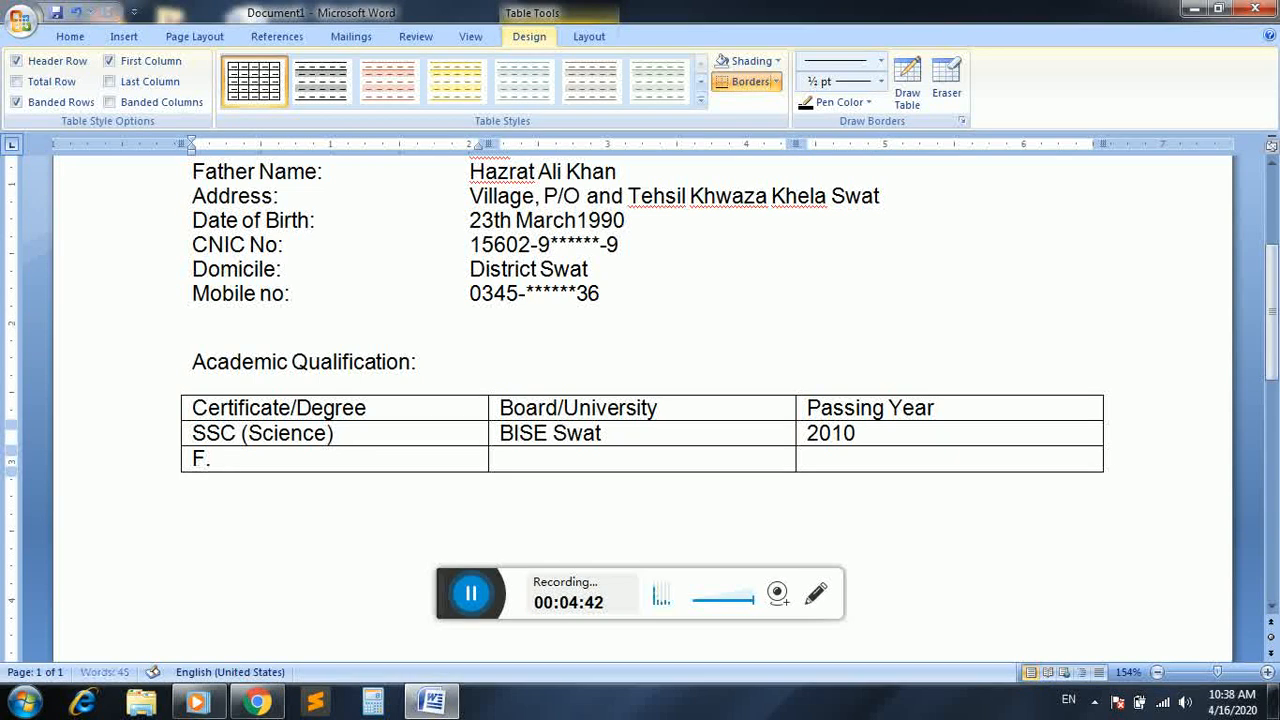
pyautogui.write('Sc (')
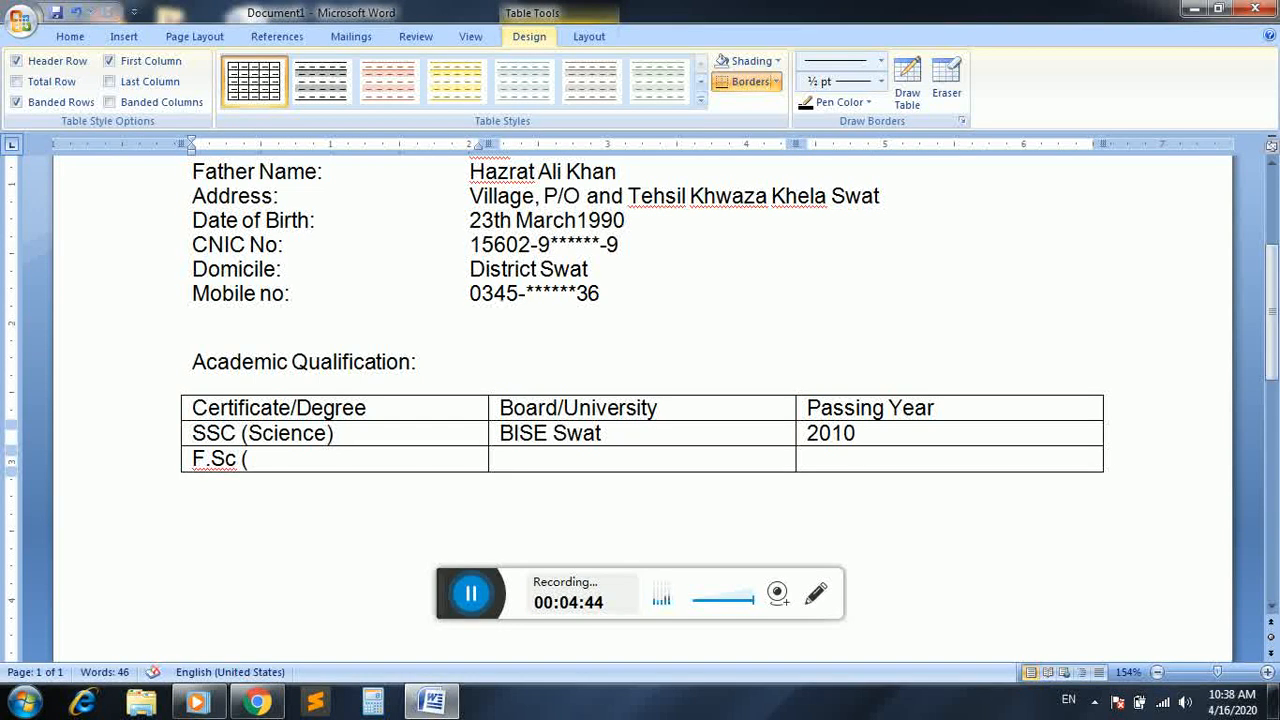
pyautogui.write('Pre-Med')
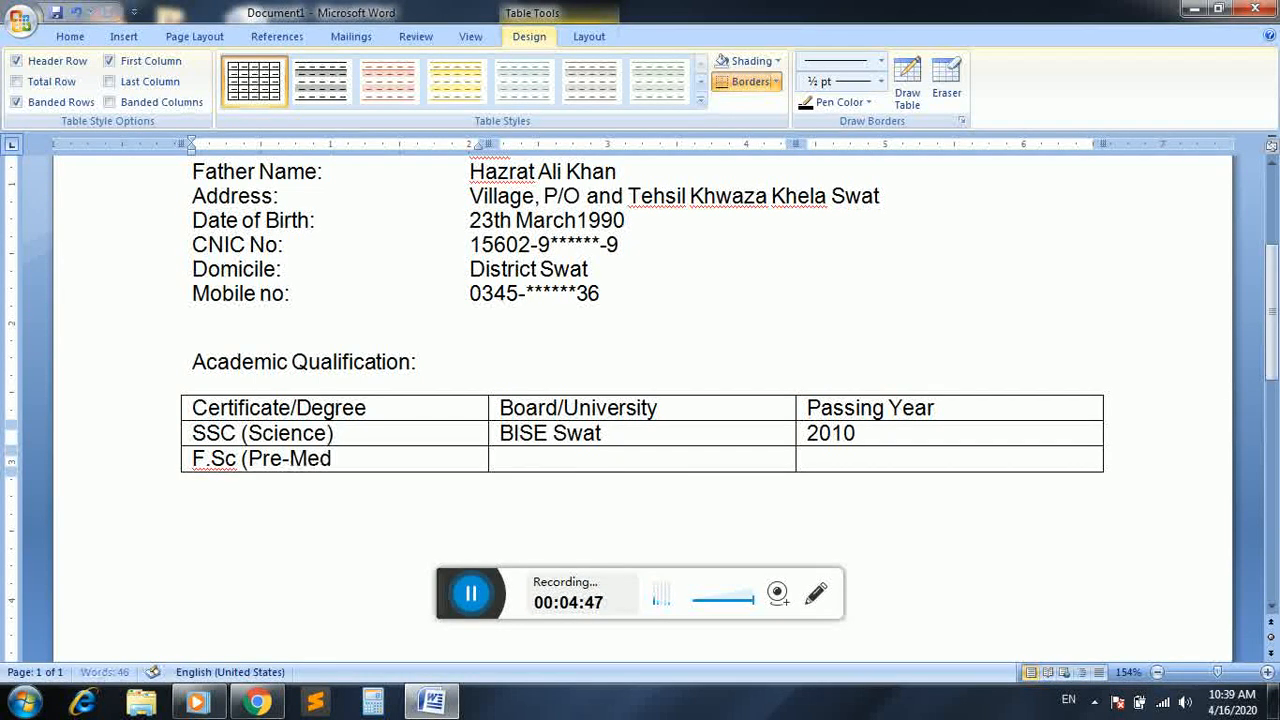
pyautogui.write('ical)')
pyautogui.press('Tab')
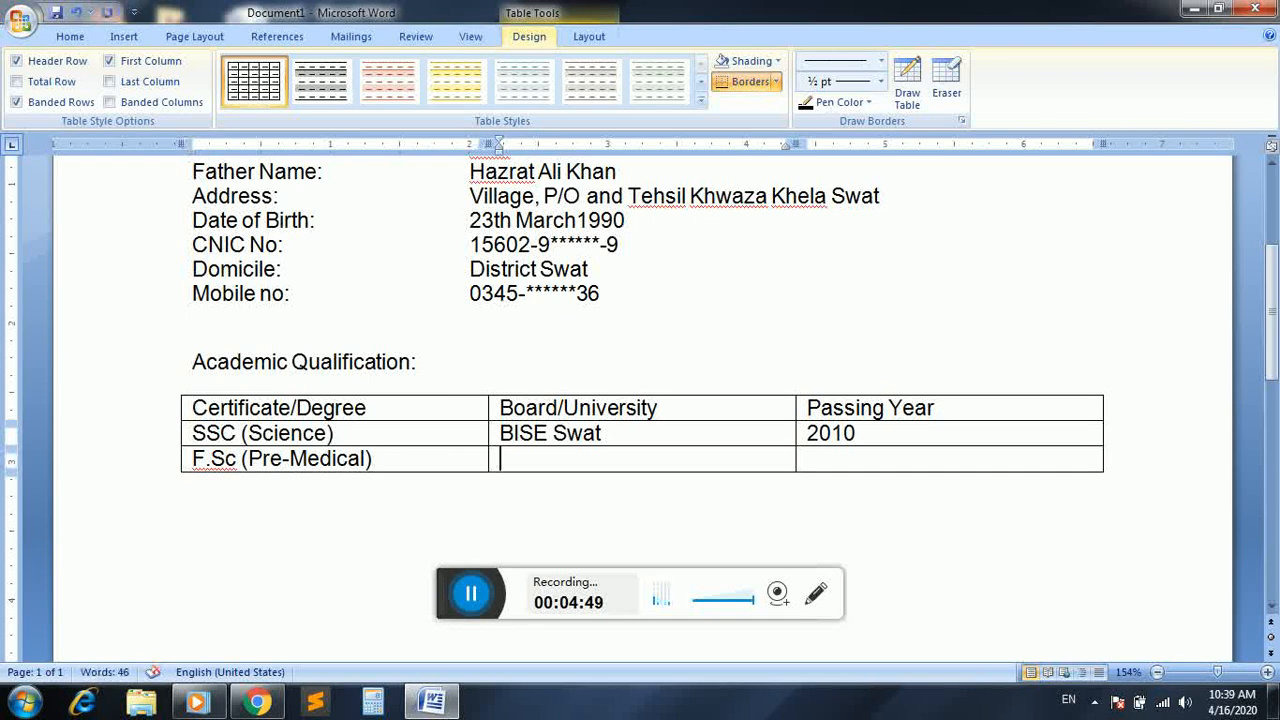
pyautogui.write('BISE Swat')
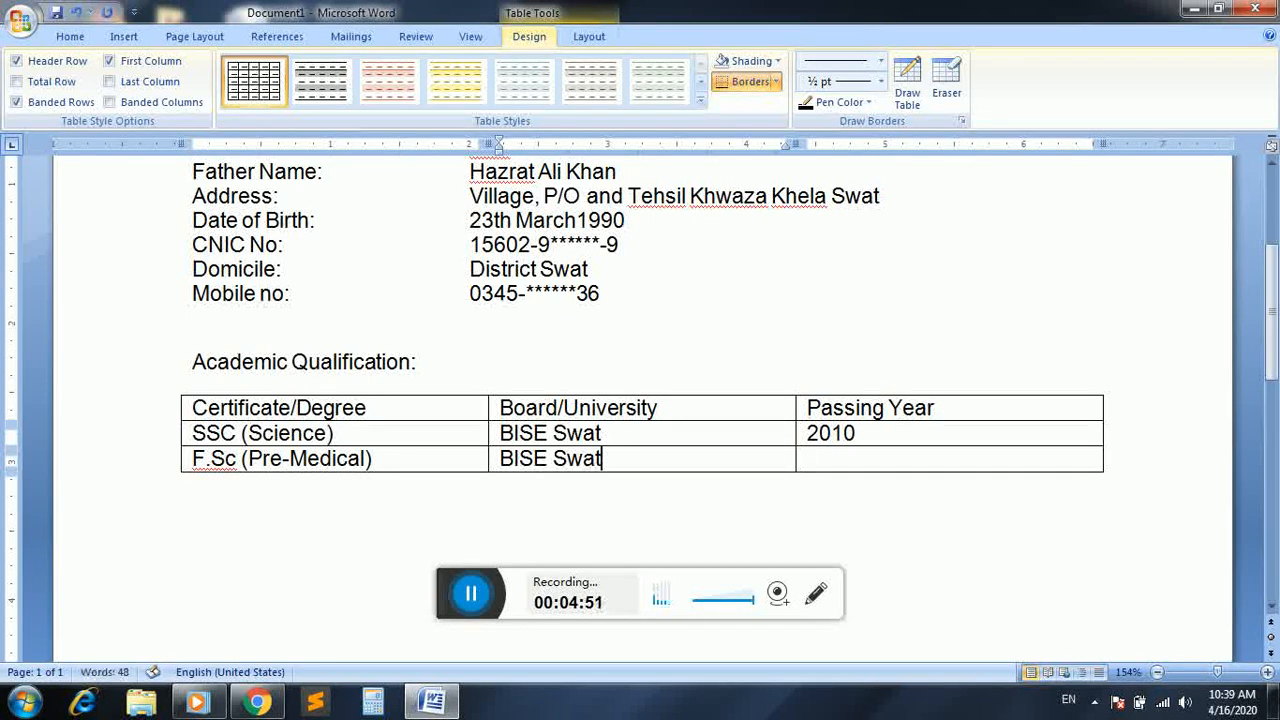
pyautogui.press('Tab')
pyautogui.write('2012')
# Add a table row below the F.Sc entry and enter "B.Sc (Zoology+Botony" in its first column
pyautogui.press('Tab')
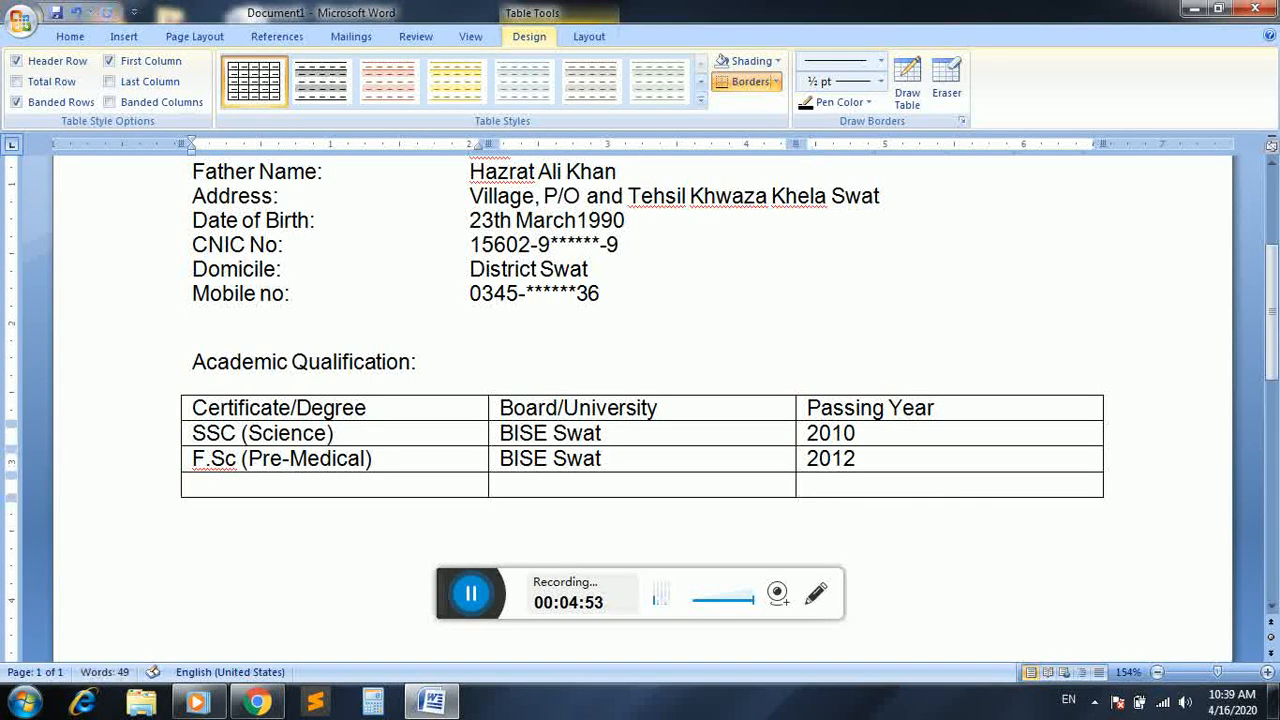
pyautogui.write('B.Sc')
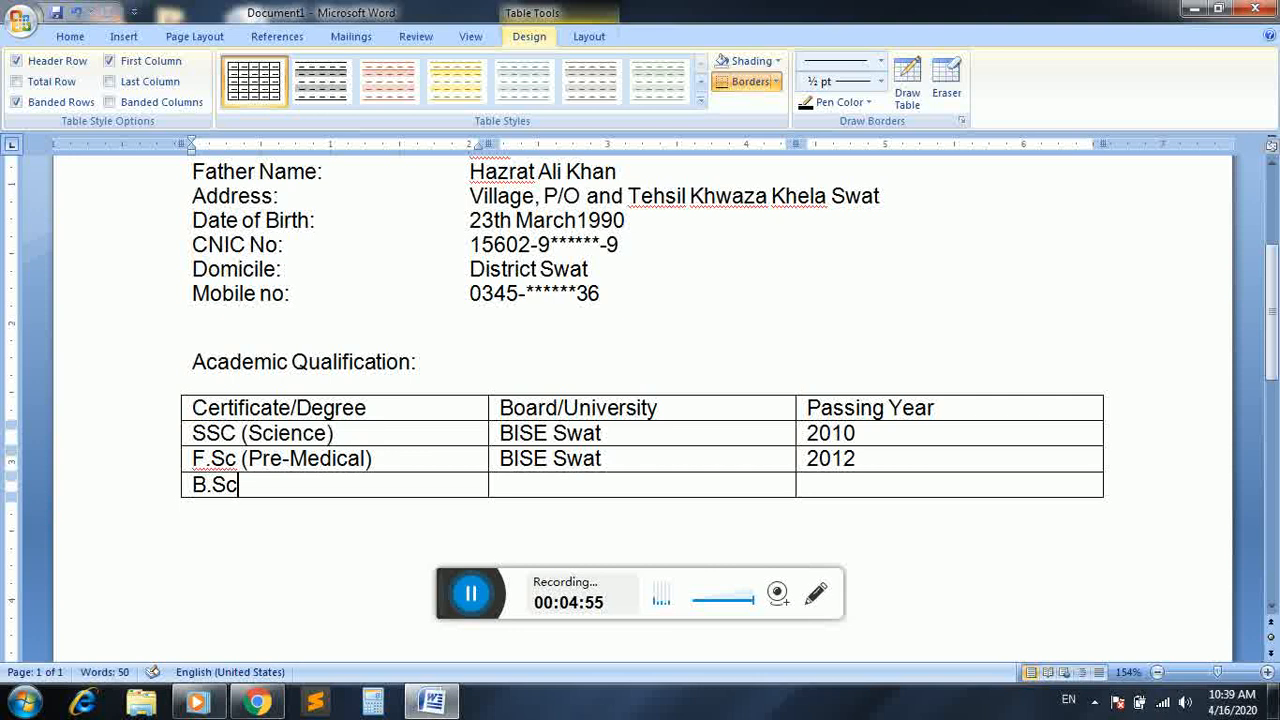
pyautogui.write(' (Z')
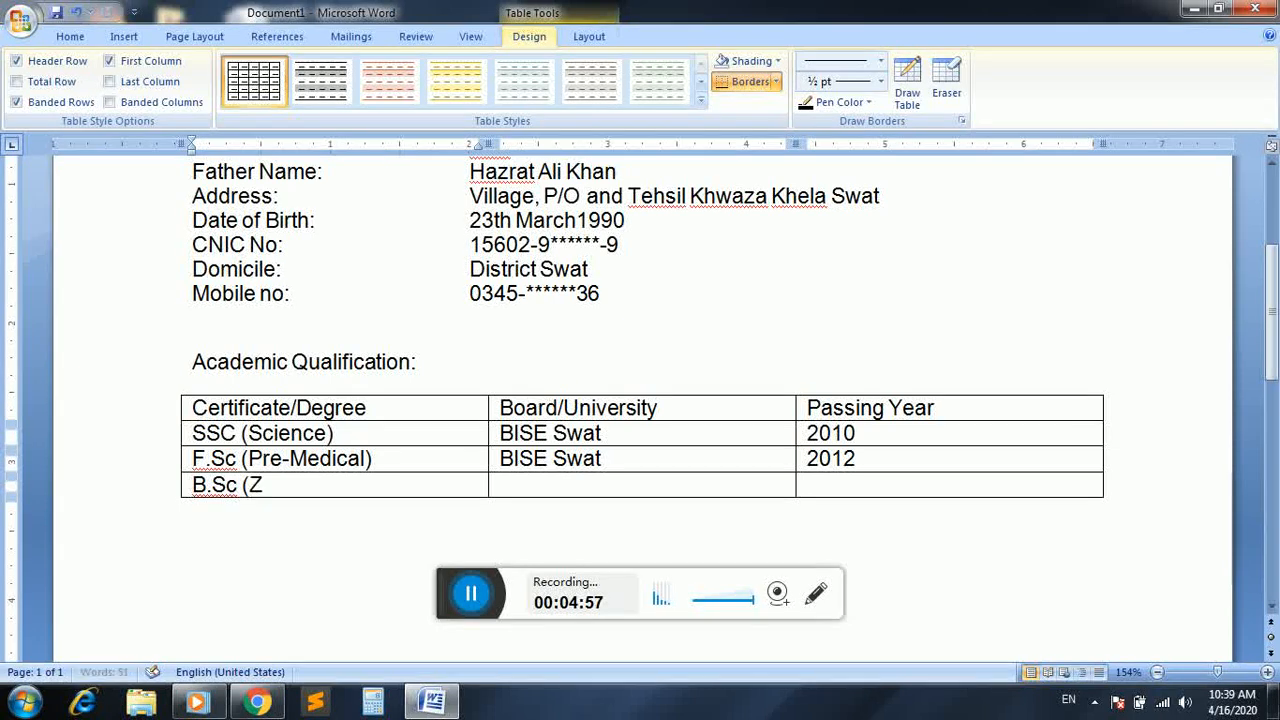
pyautogui.write('oology')
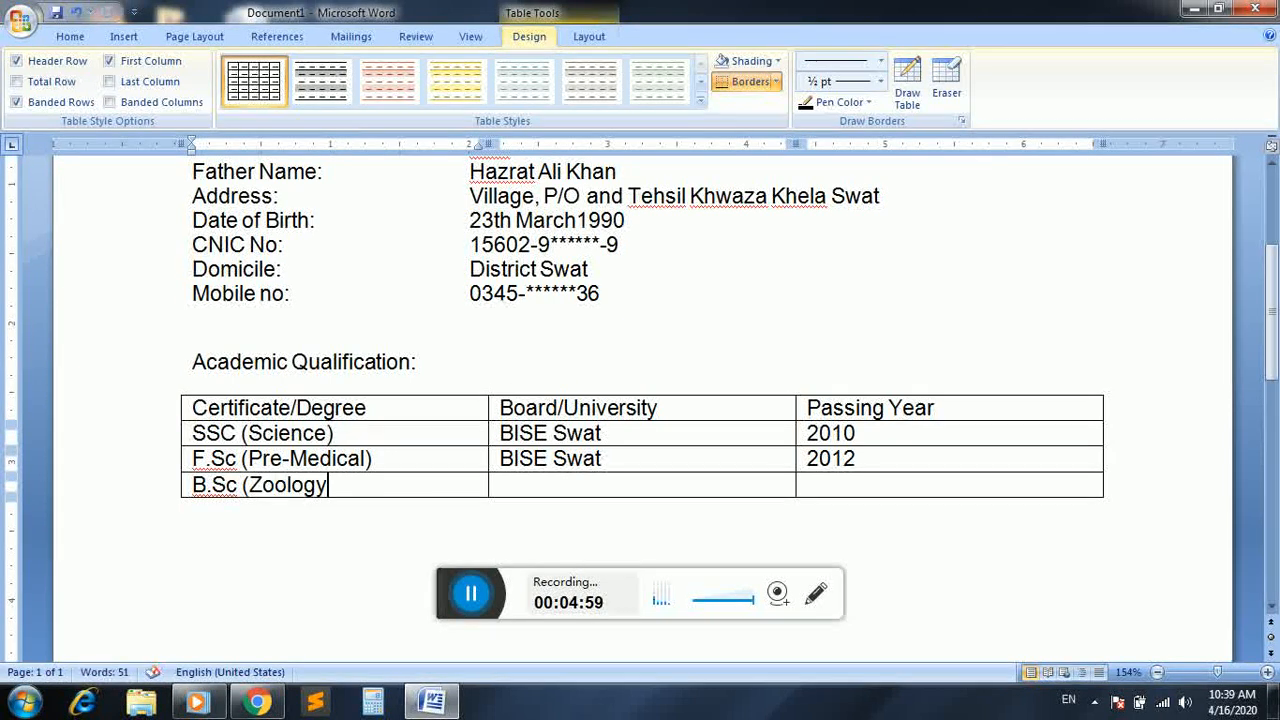
pyautogui.write('+Botony')
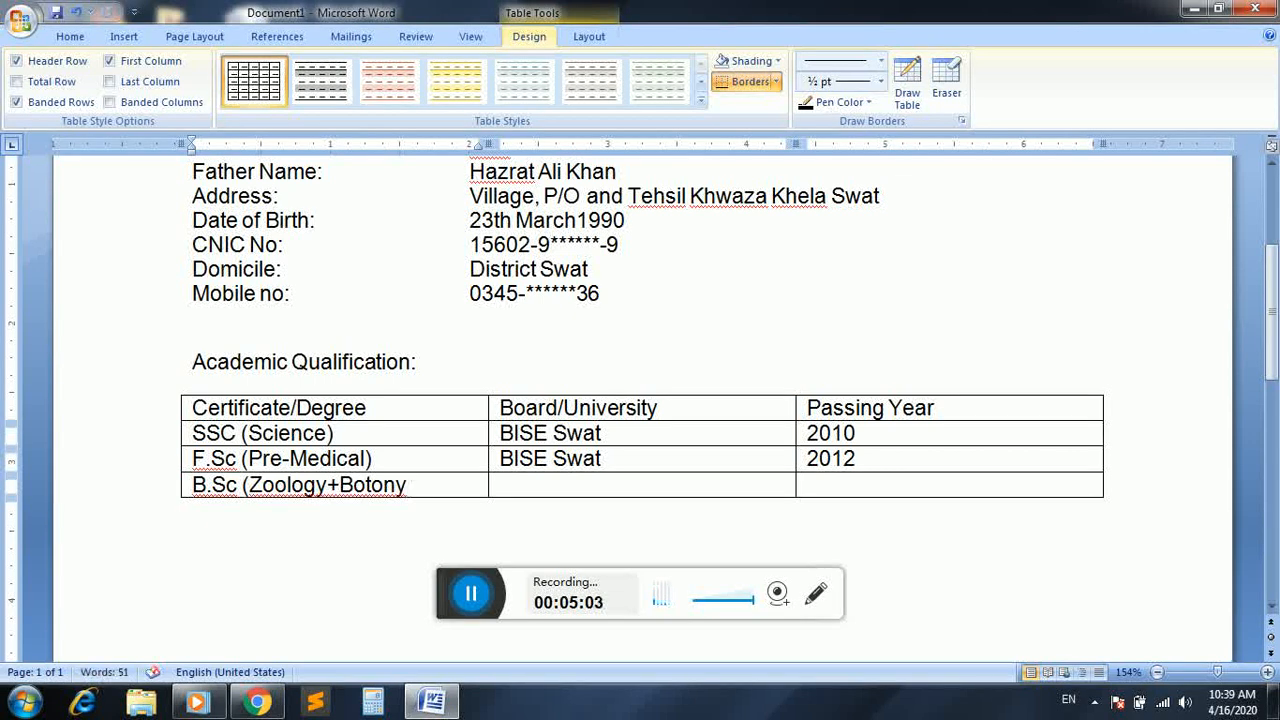
# Put spaces around the plus sign in the B.Sc entry and correct the subject's spelling to "Botany"
pyautogui.click(329, 486)
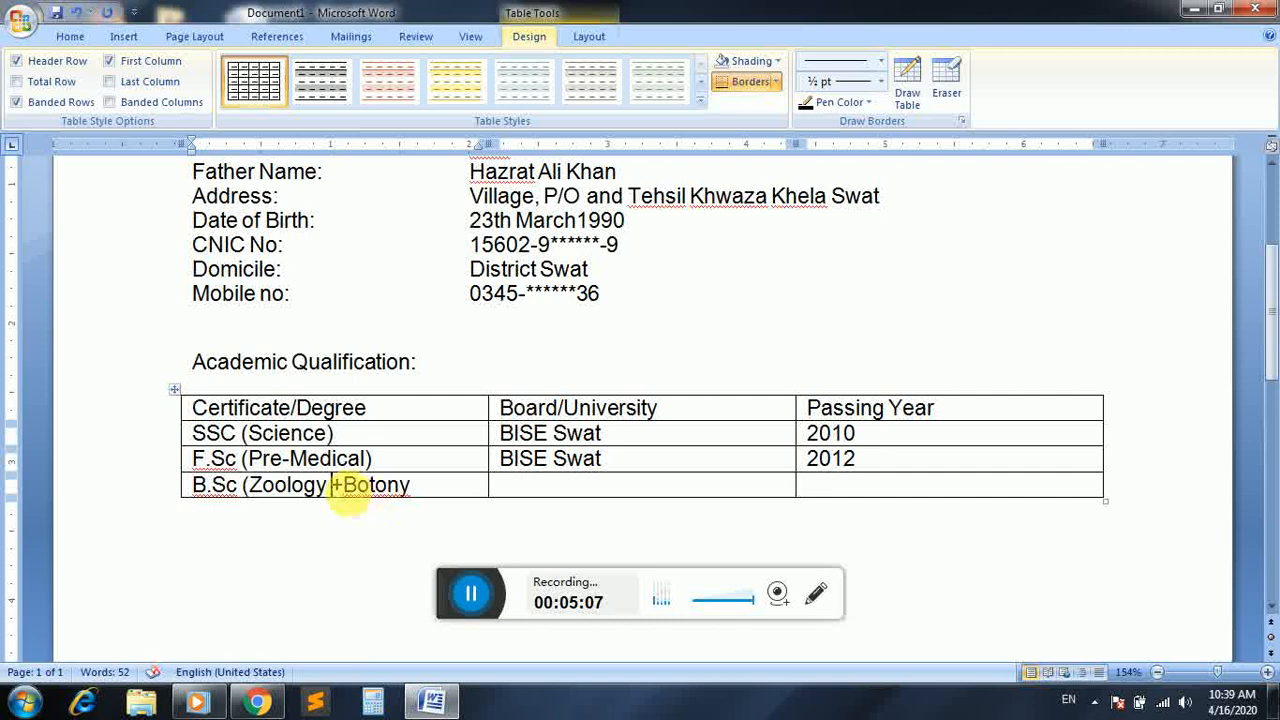
pyautogui.click(345, 486)
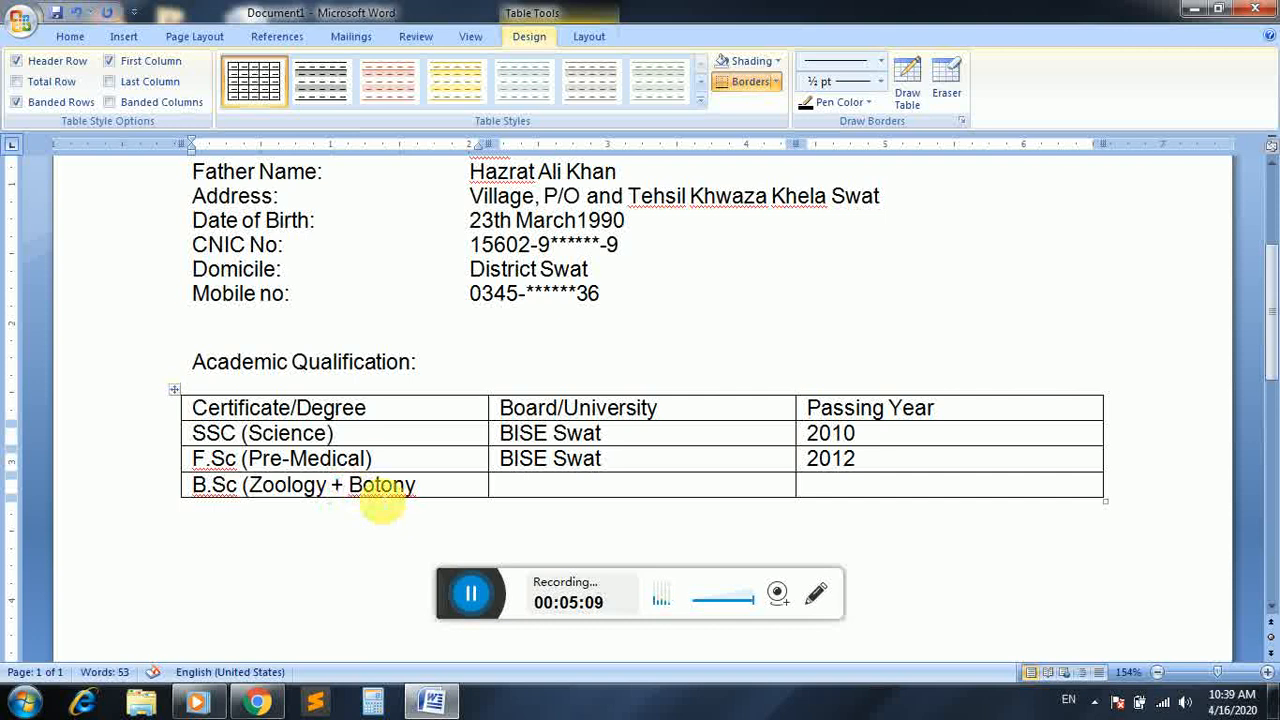
pyautogui.rightClick(383, 490)
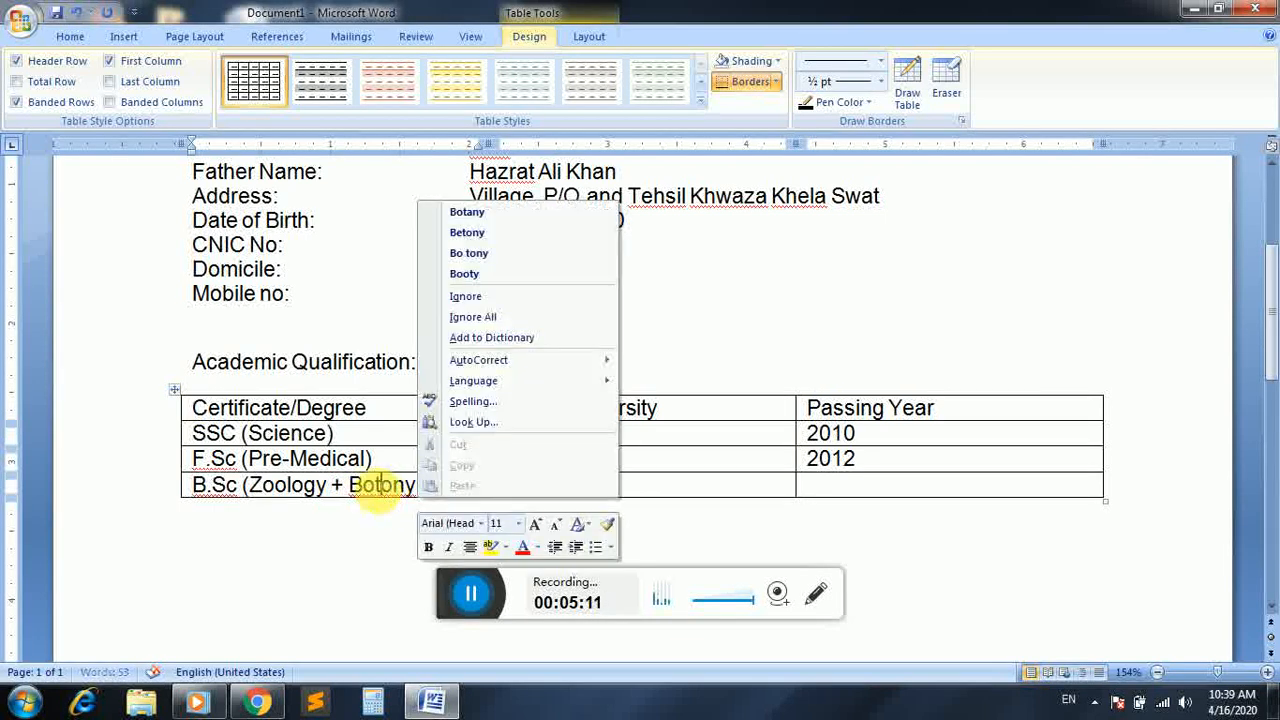
pyautogui.click(505, 213)
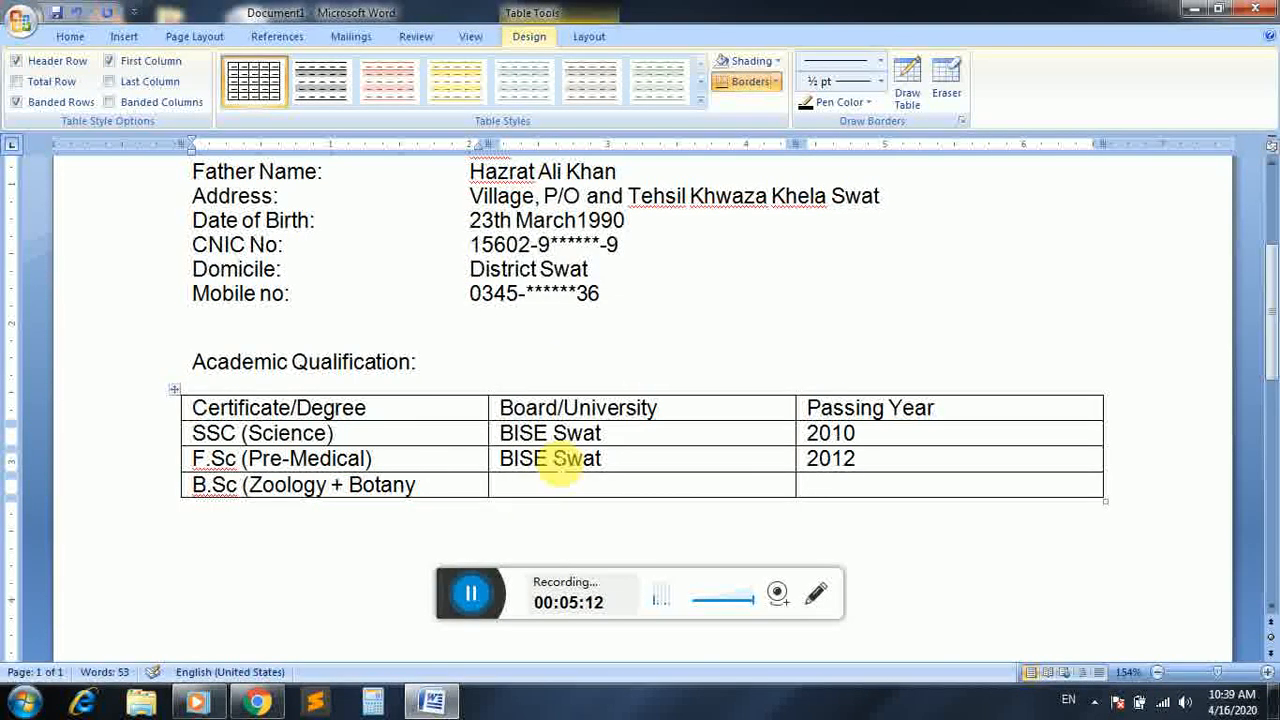
# Complete the B.Sc row with "University of Swat" as the board/university and "2014" as the passing year
pyautogui.click(524, 497)
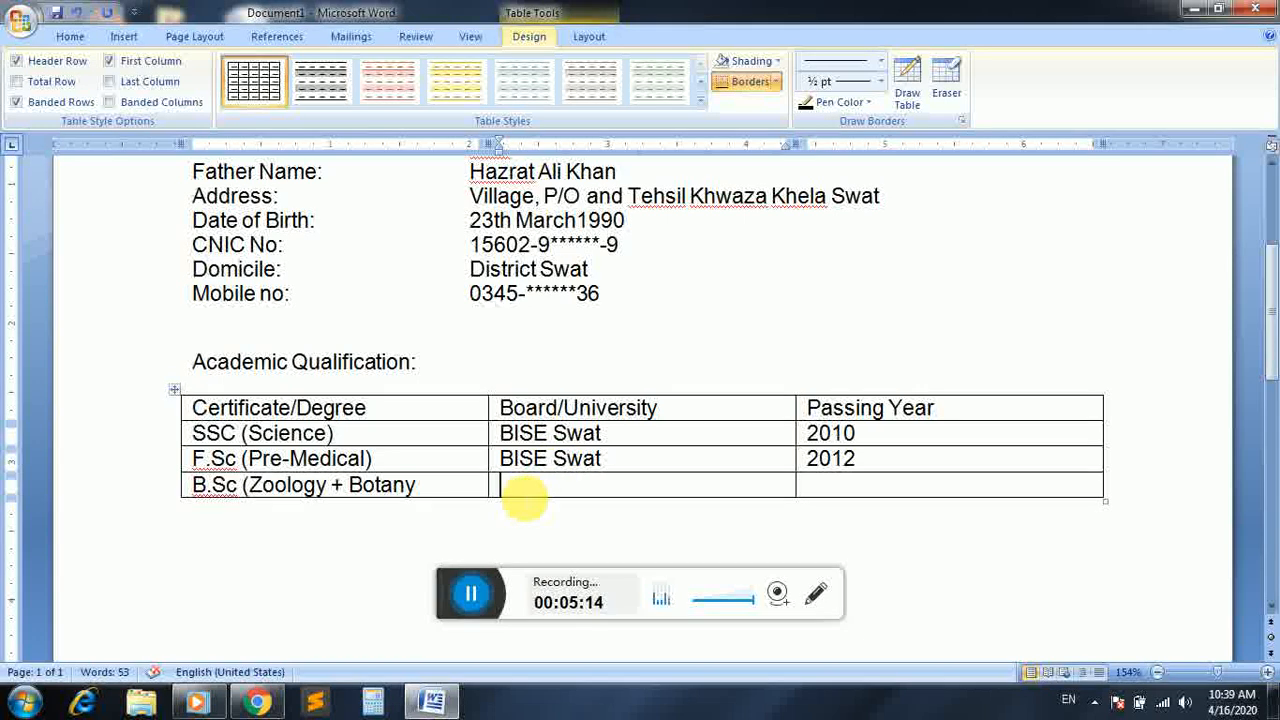
pyautogui.write('University')
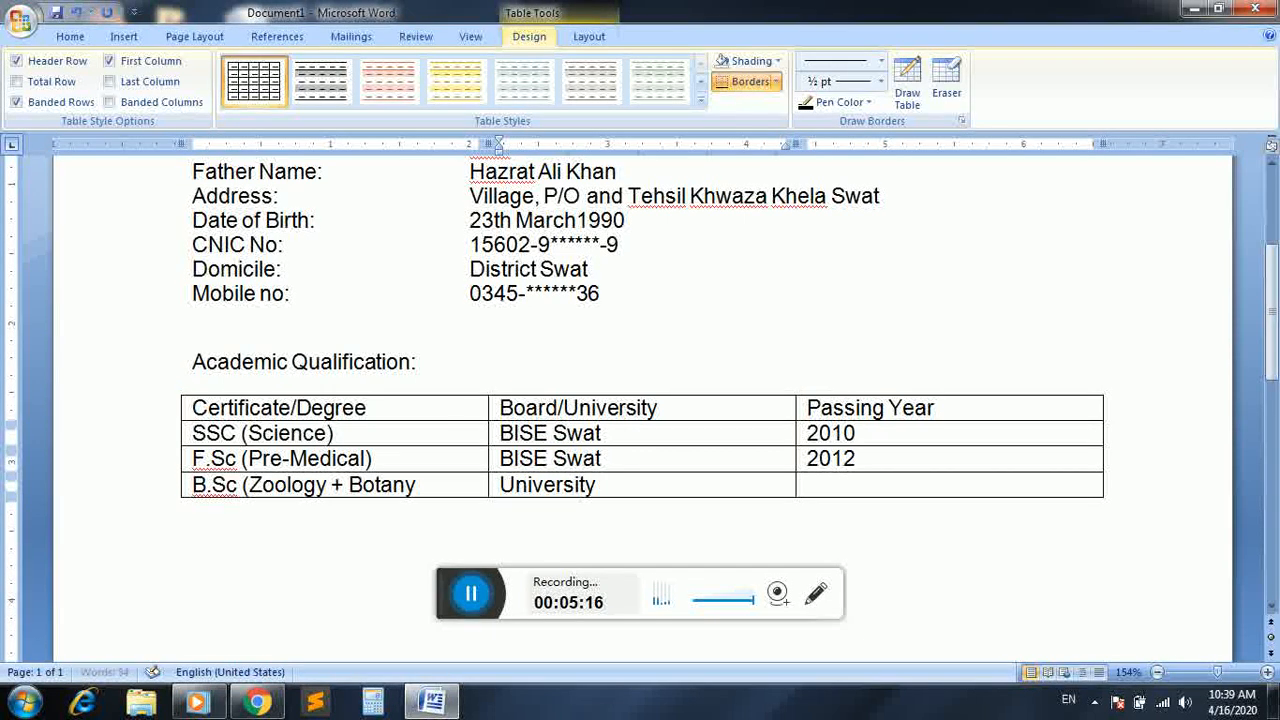
pyautogui.write(' of Swat')
pyautogui.press('Tab')
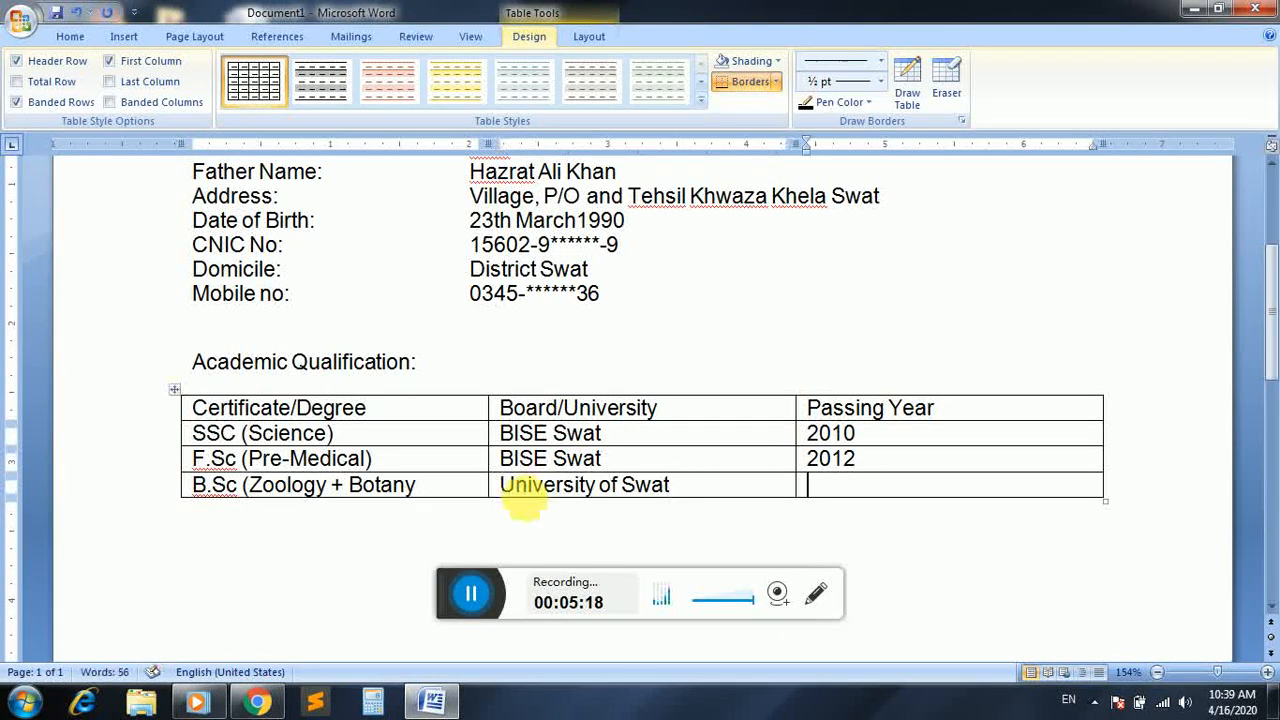
pyautogui.write('2014')
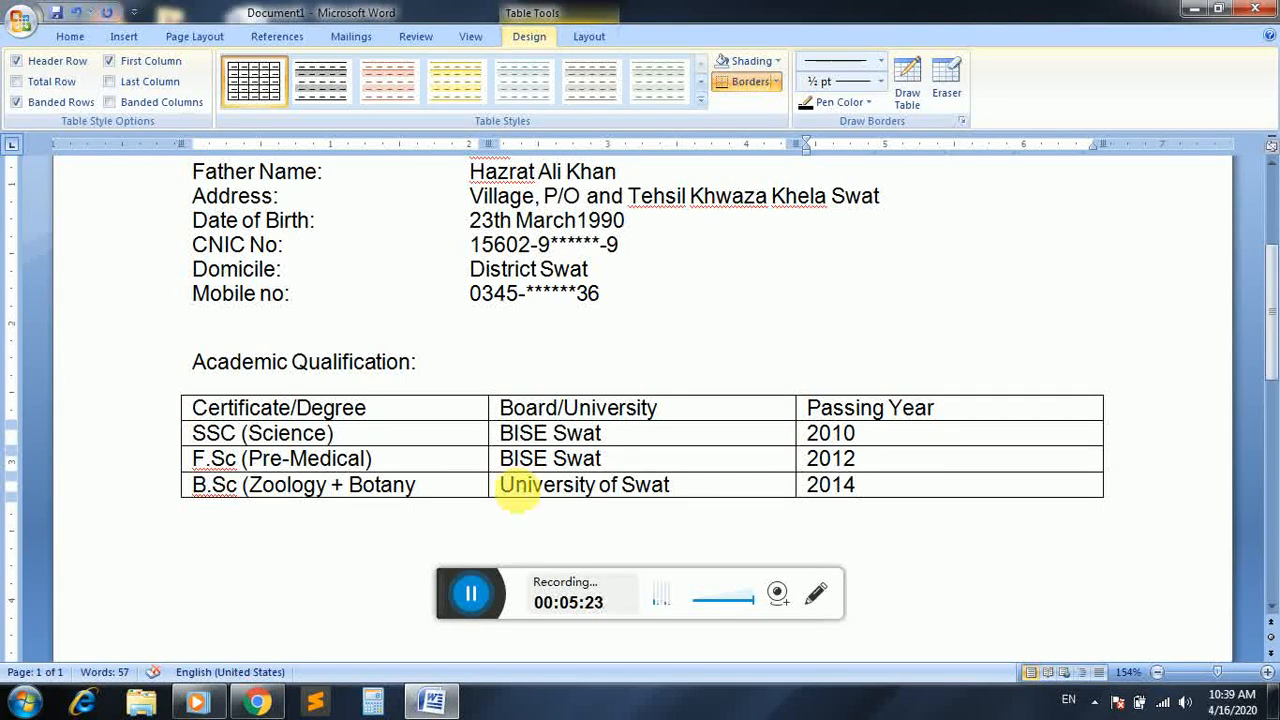
# Add a row with "M.Sc (Zoology)" below the B.Sc entry and add the missing closing bracket after "Botany"
pyautogui.press('Tab')
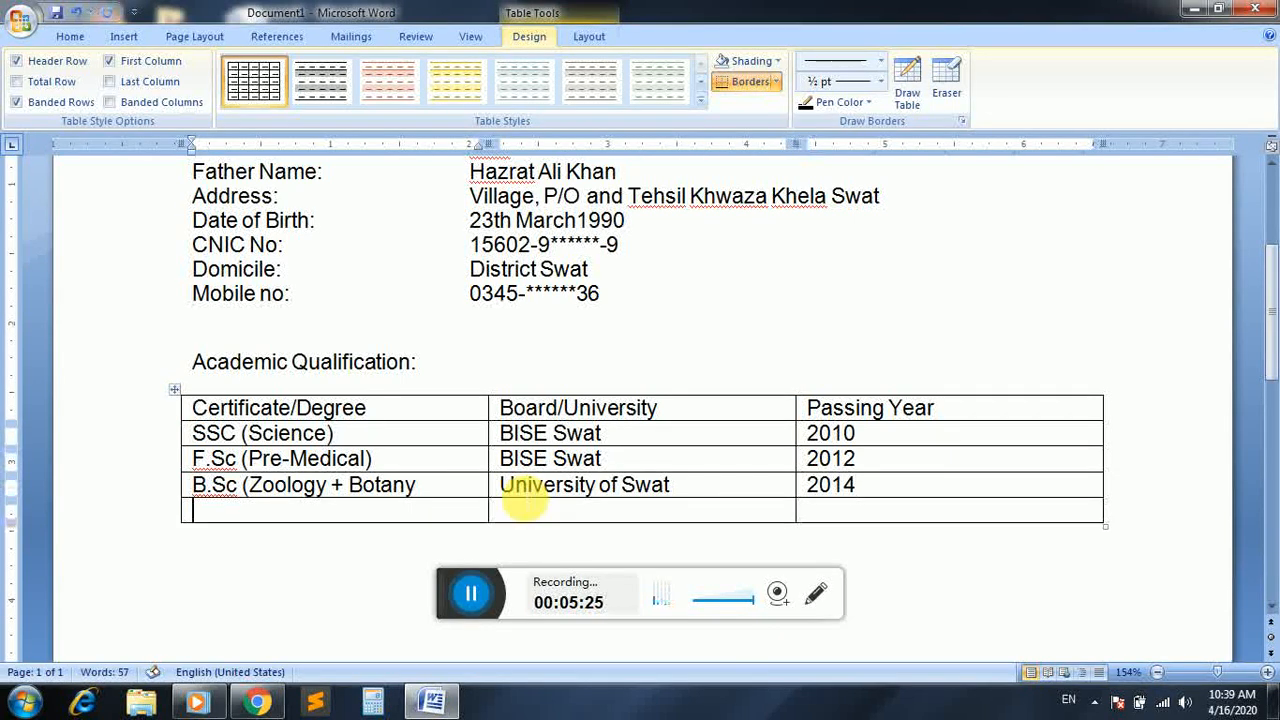
pyautogui.write('M.Sc (')
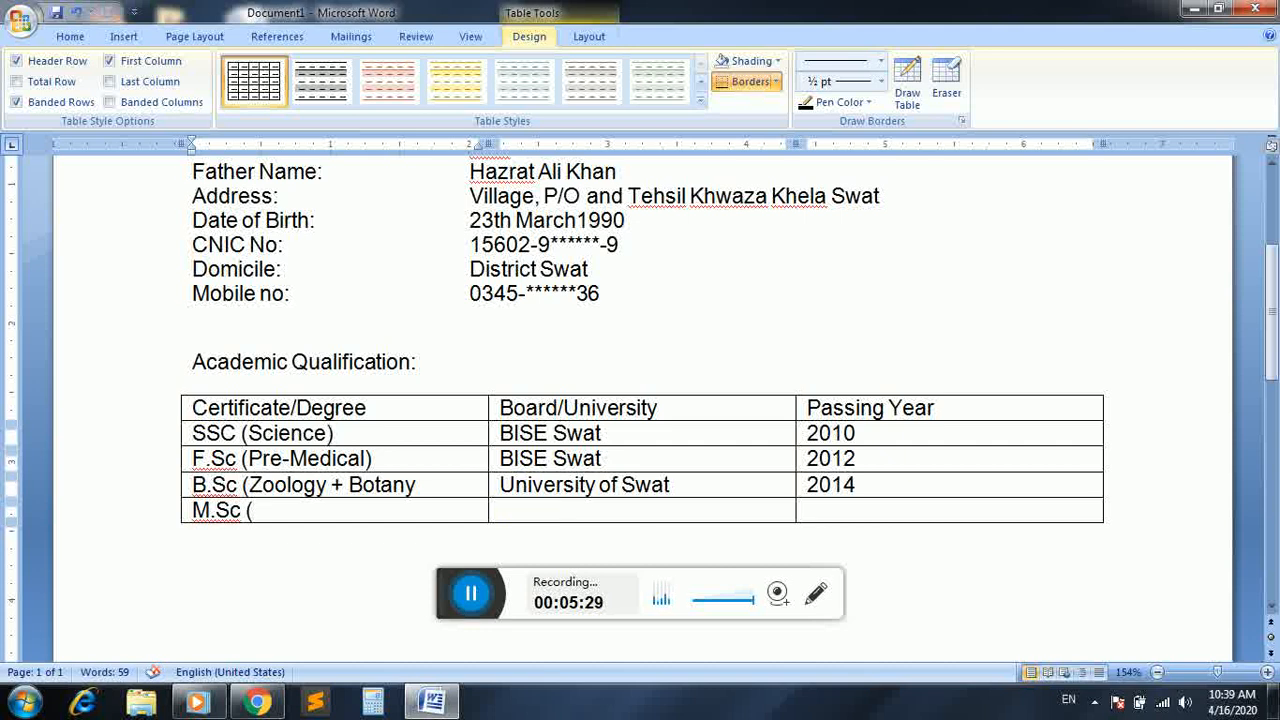
pyautogui.write('Zoolo')
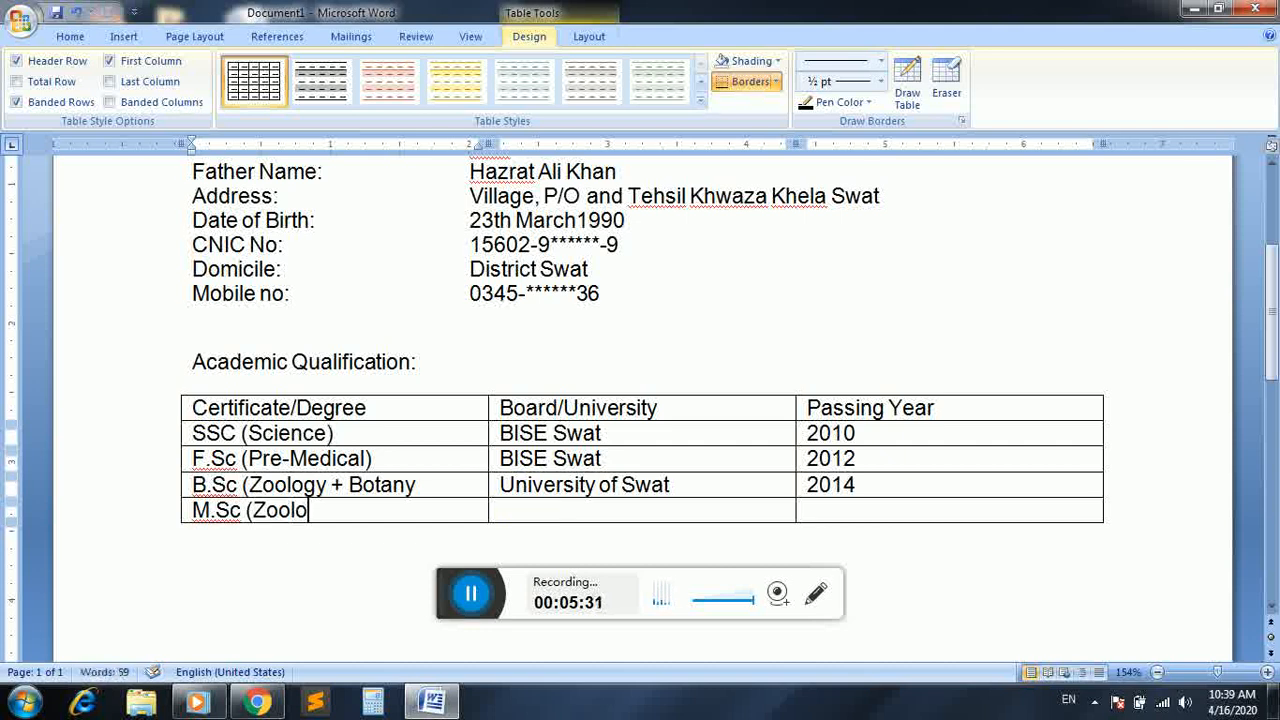
pyautogui.write('gy)')
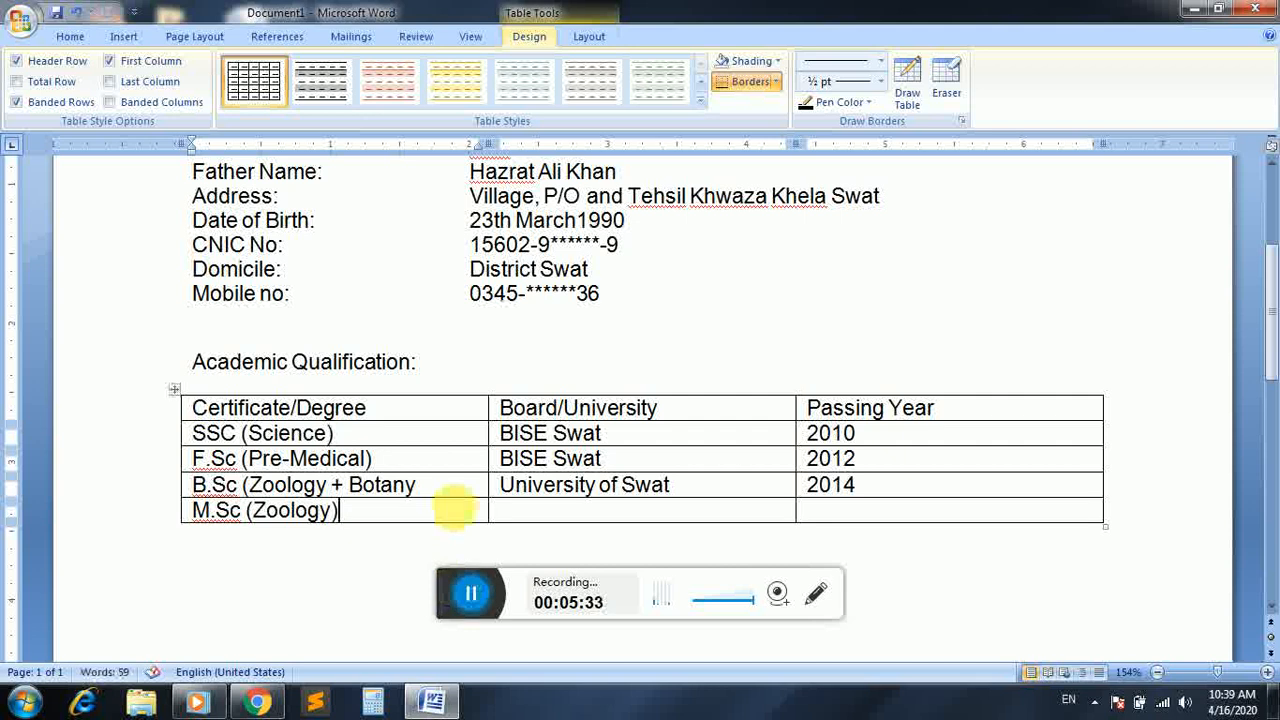
pyautogui.click(459, 487)
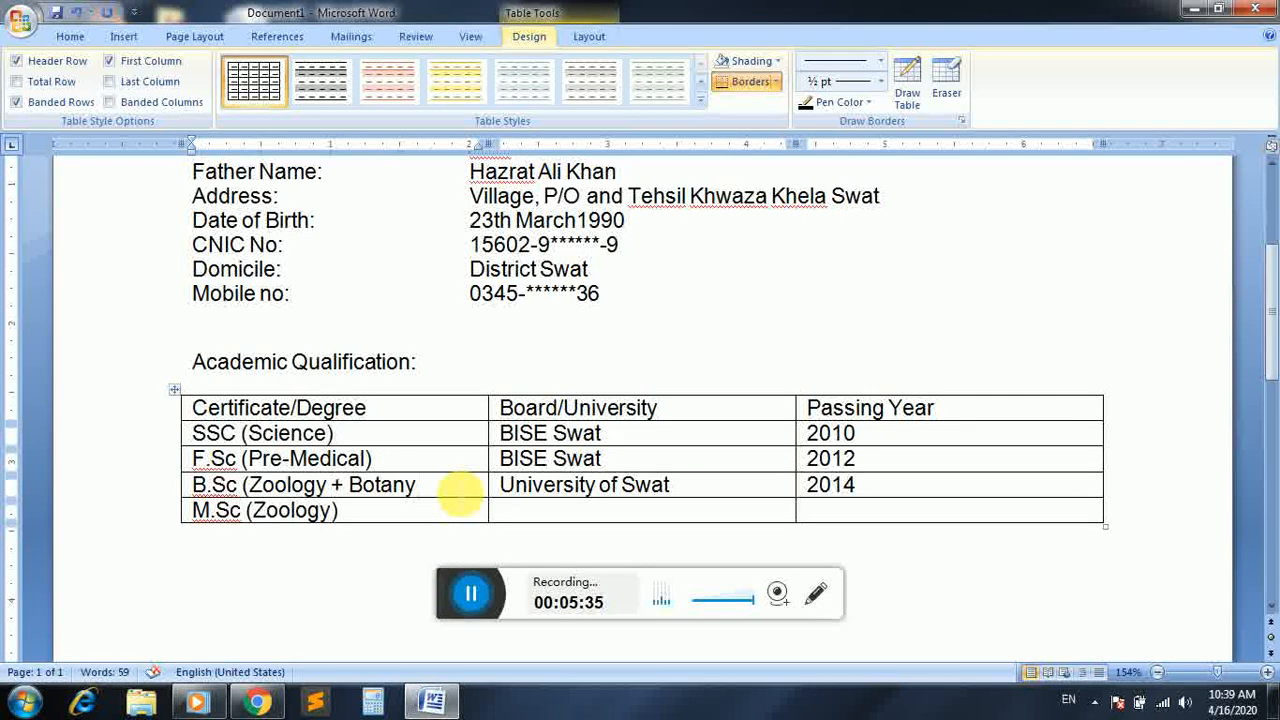
pyautogui.write(')')
# Complete the M.Sc row with "University of Swat" as the board/university and "2016" as the passing year
pyautogui.press('Tab')
pyautogui.press('Down')
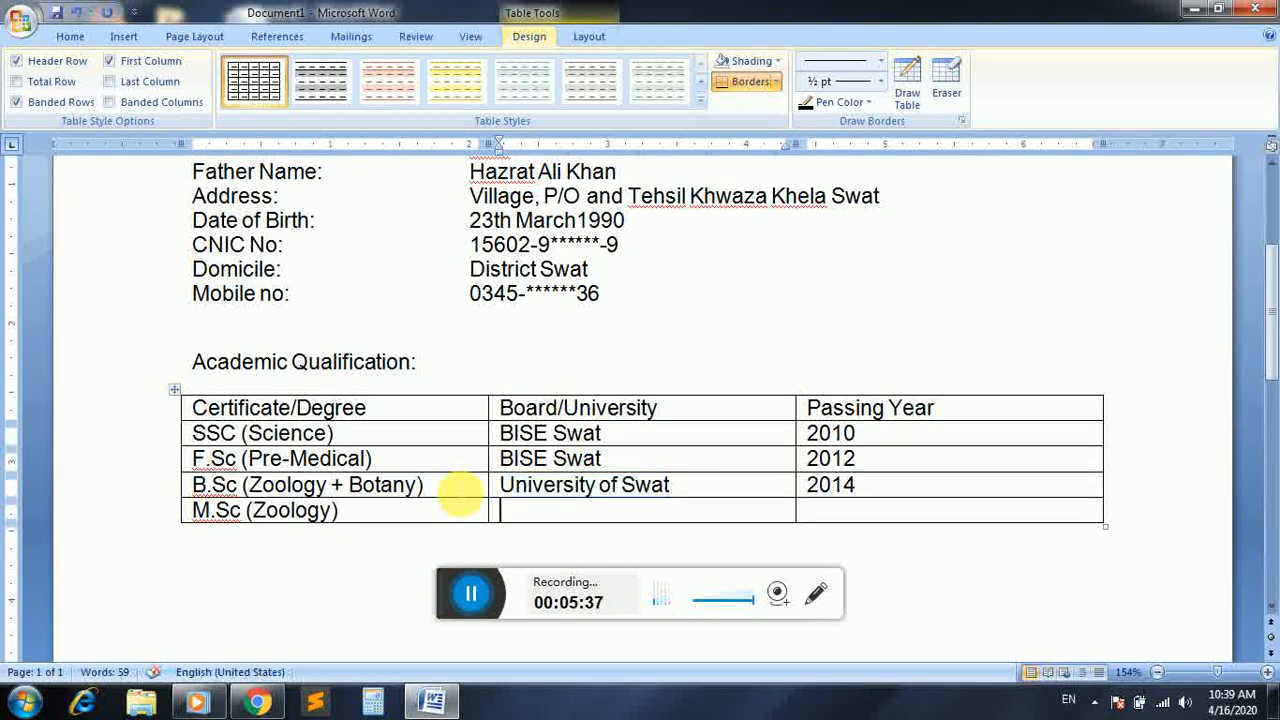
pyautogui.write('Univeistr')
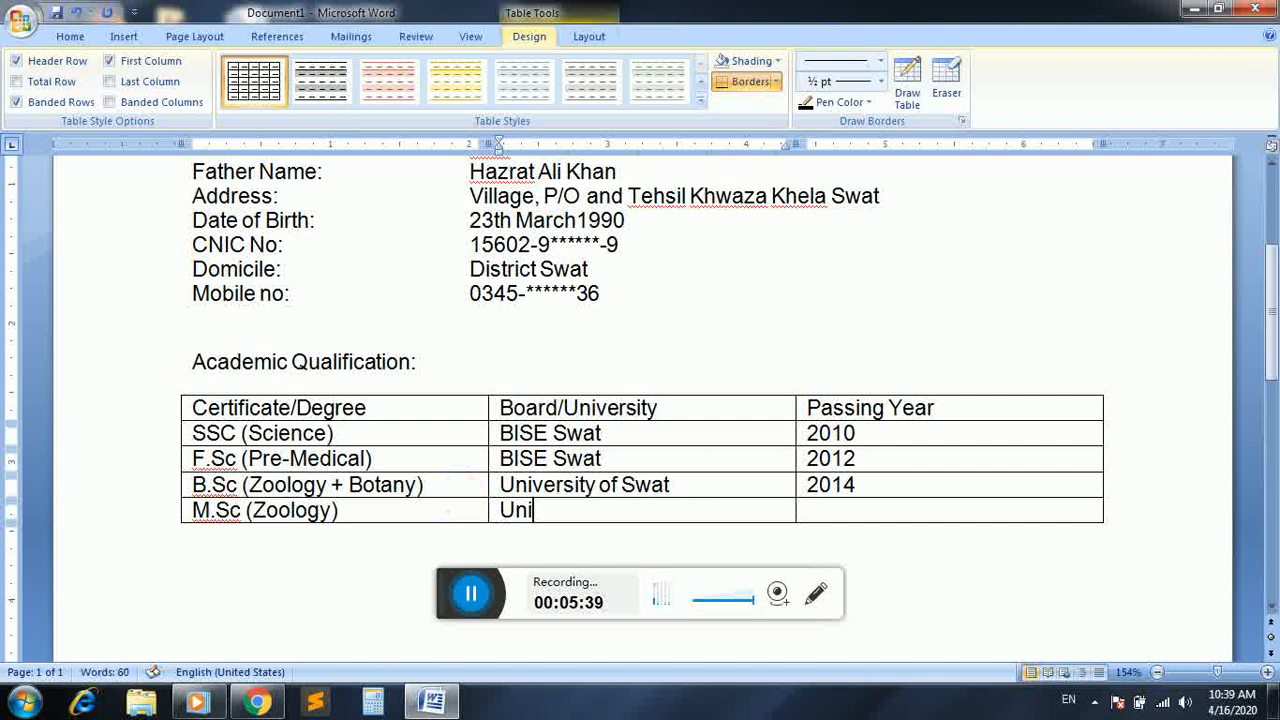
pyautogui.press('BackSpace')
pyautogui.press('BackSpace')
pyautogui.press('BackSpace')
pyautogui.press('BackSpace')
pyautogui.write('rsi')
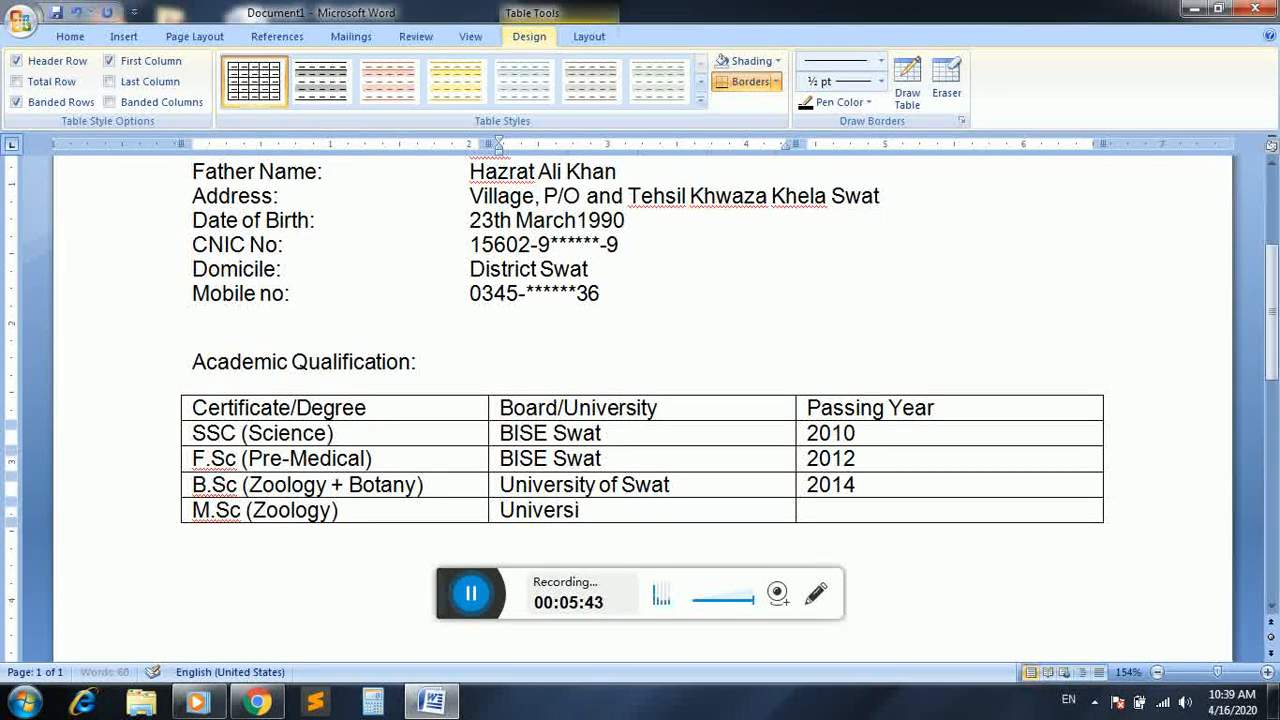
pyautogui.write('ty of Swat')
pyautogui.press('Tab')
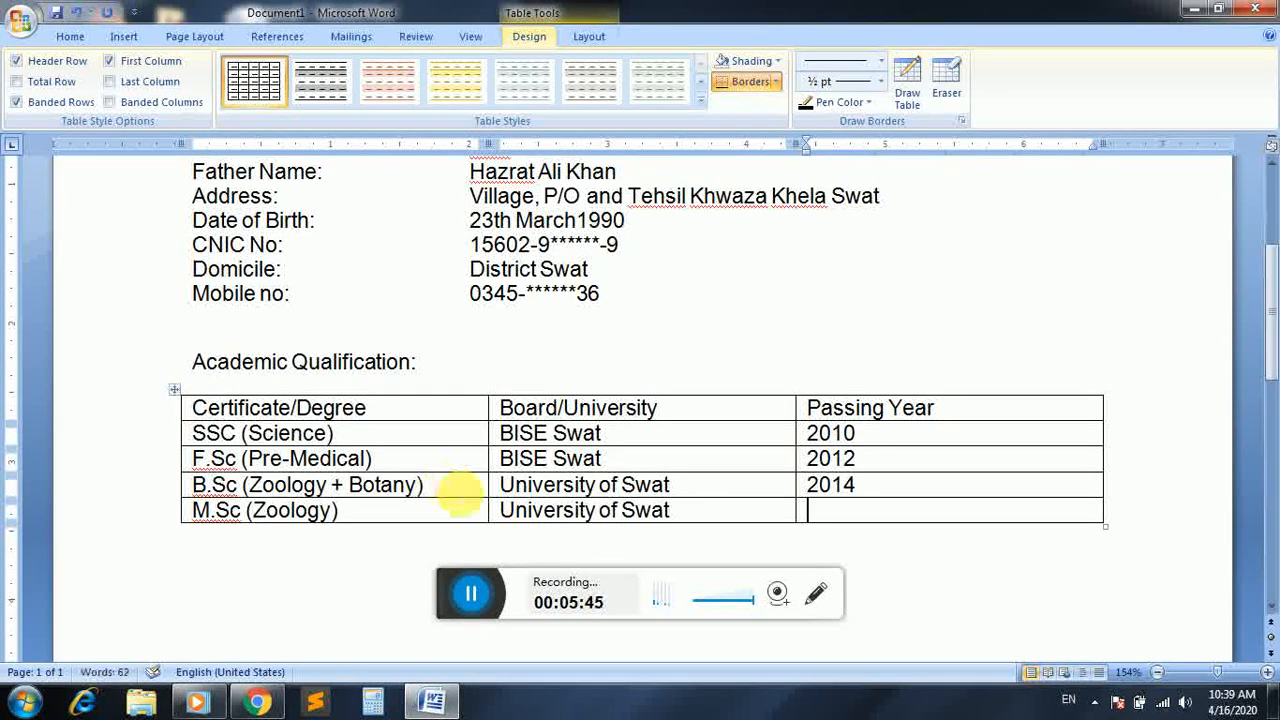
pyautogui.write('2016')
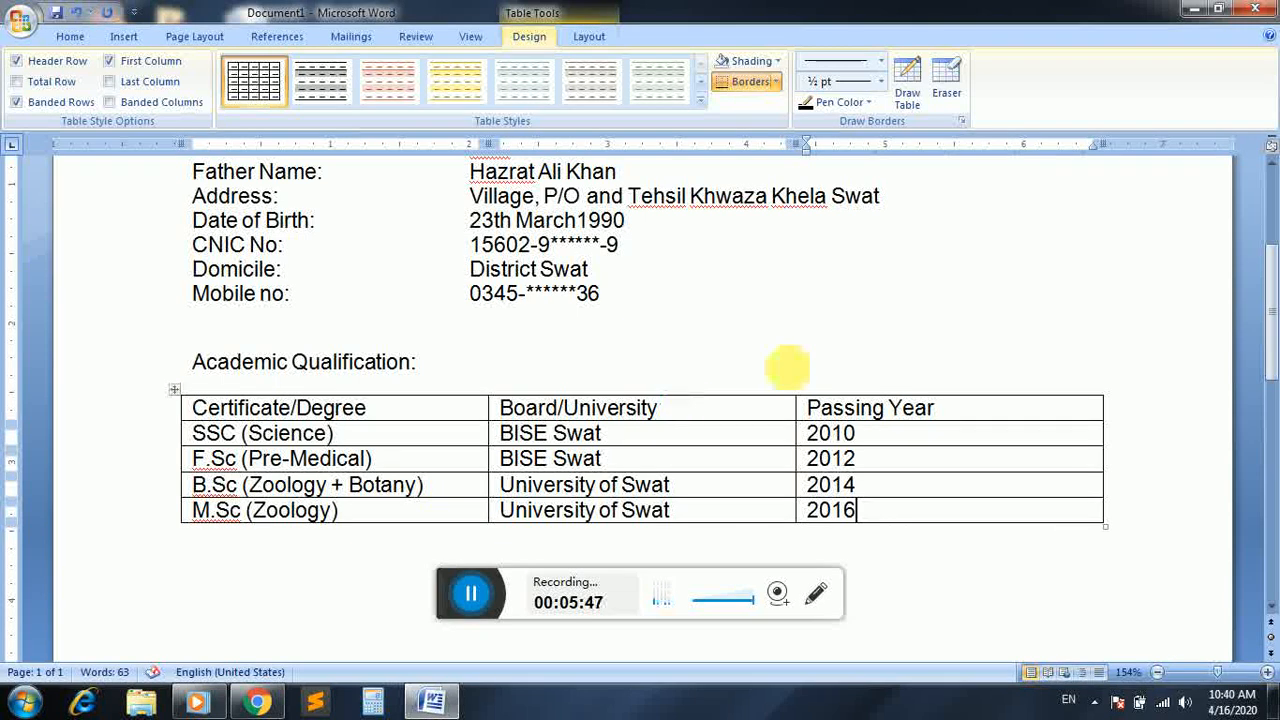
# Copy the "Academic Qualification:" heading together with its table and paste the copy below the original table
pyautogui.scroll(-2, 1270, 275)
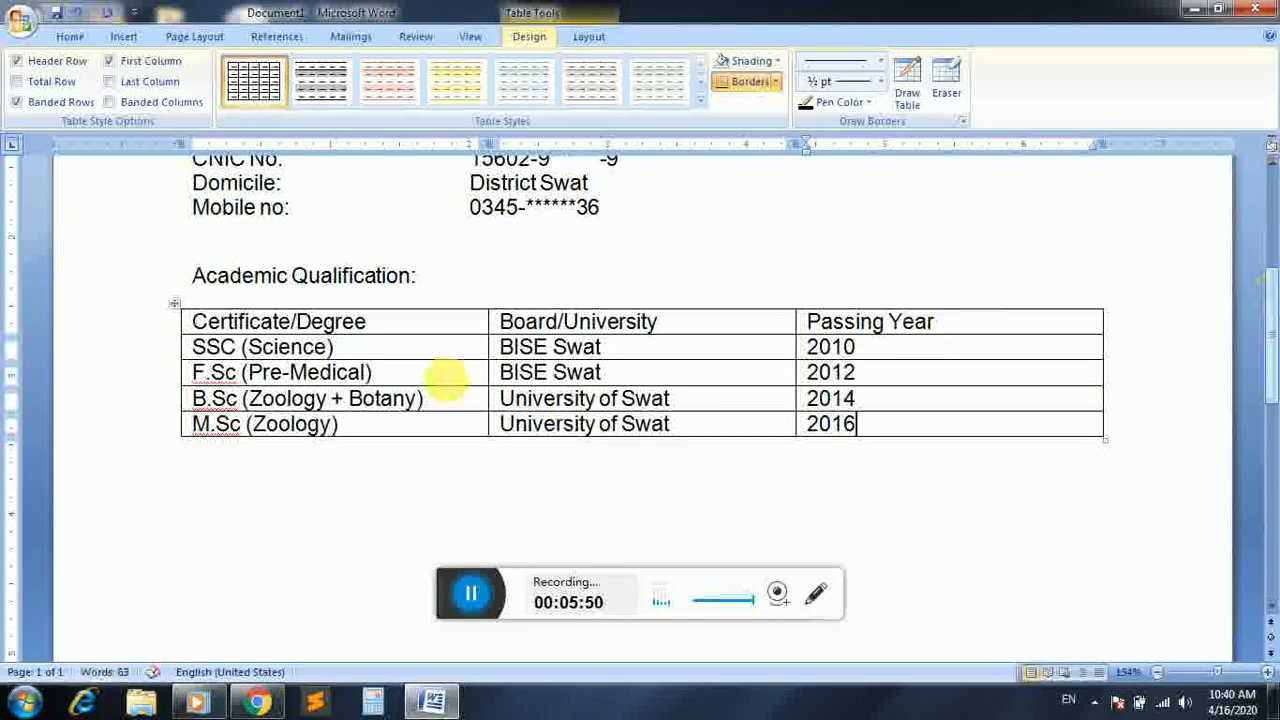
pyautogui.moveTo(194, 277); pyautogui.dragTo(380, 446)
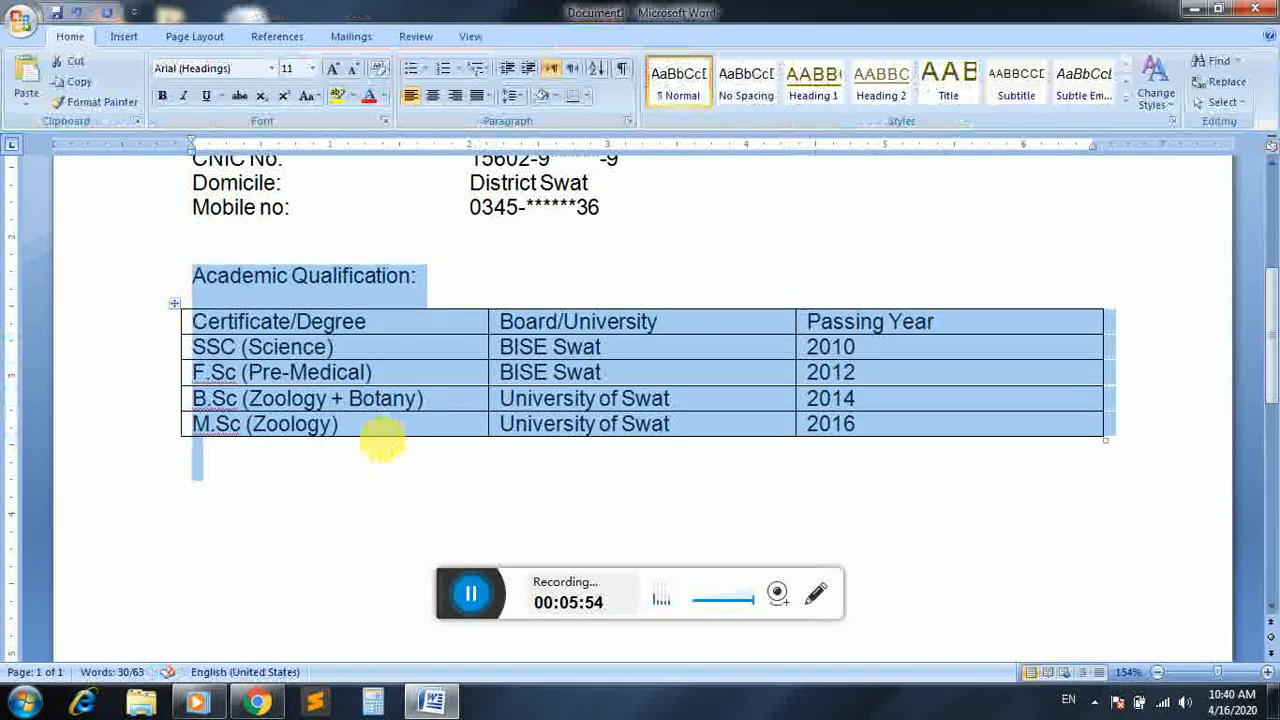
pyautogui.click(268, 486)
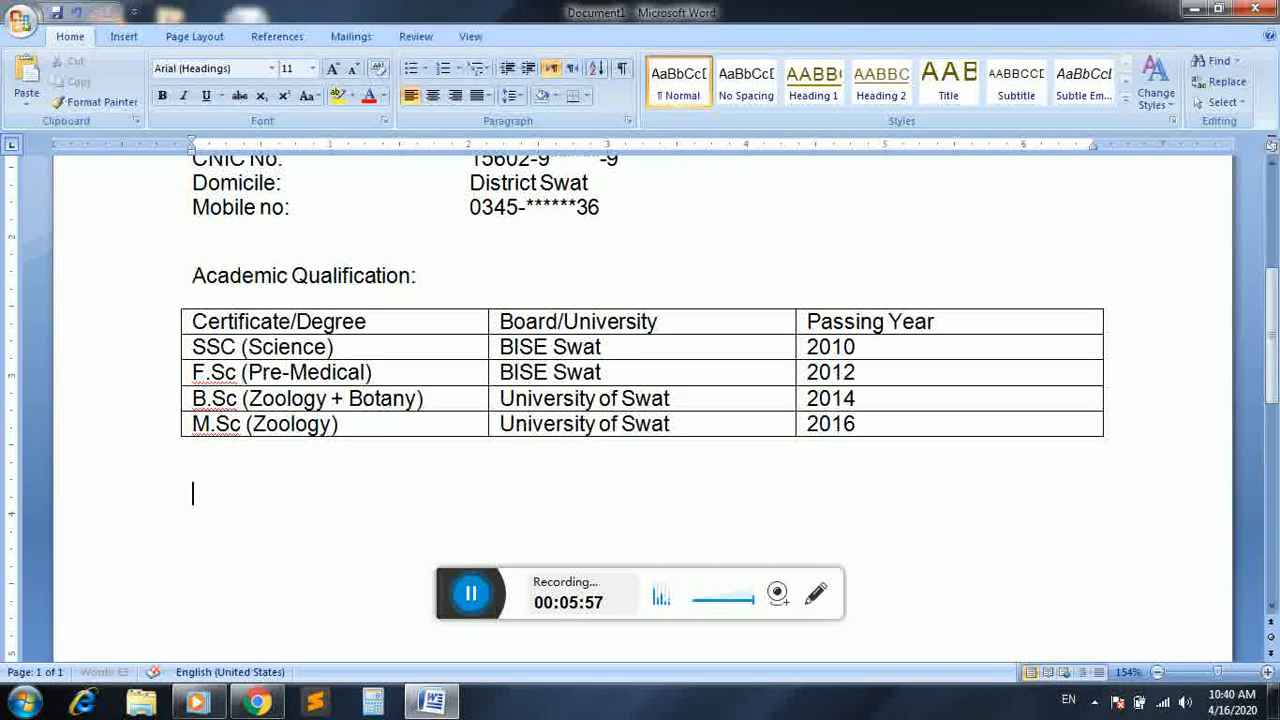
pyautogui.hotkey('ctrl', 'Return')
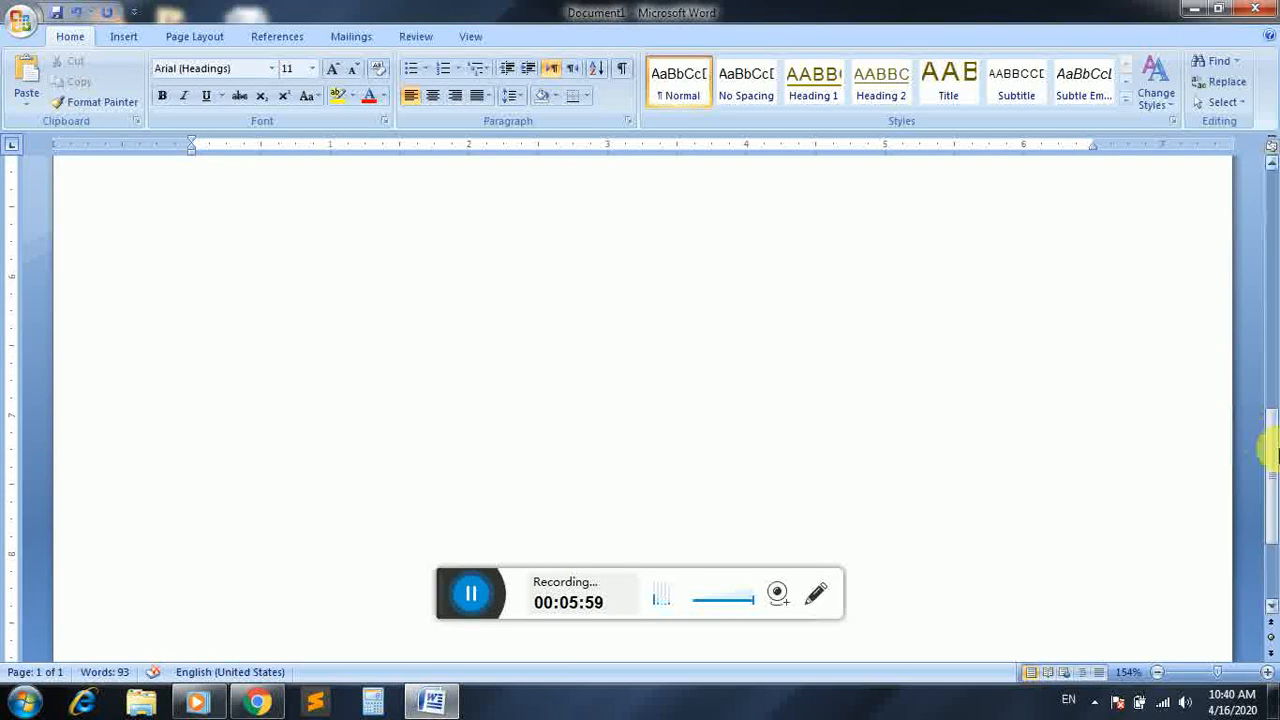
# Replace "Academic" with "Professional" in the heading of the copied section
pyautogui.moveTo(1274, 428); pyautogui.dragTo(1275, 370)
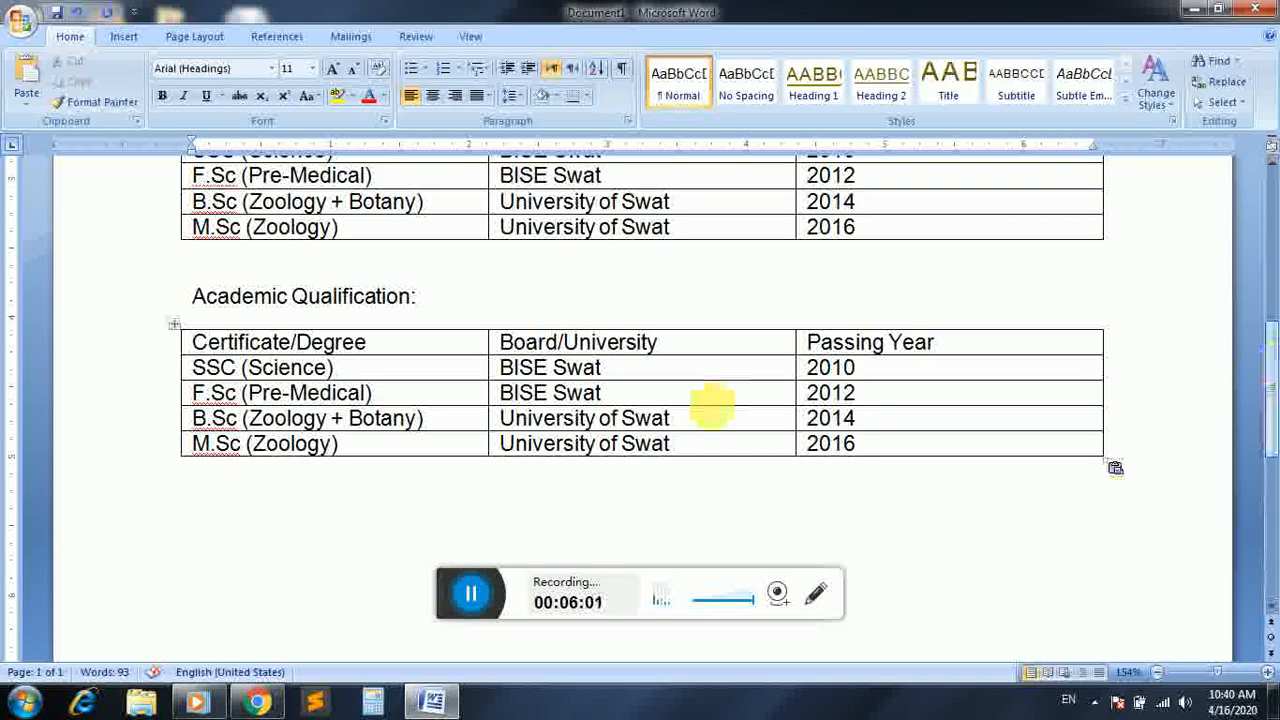
pyautogui.moveTo(288, 298); pyautogui.dragTo(198, 302)
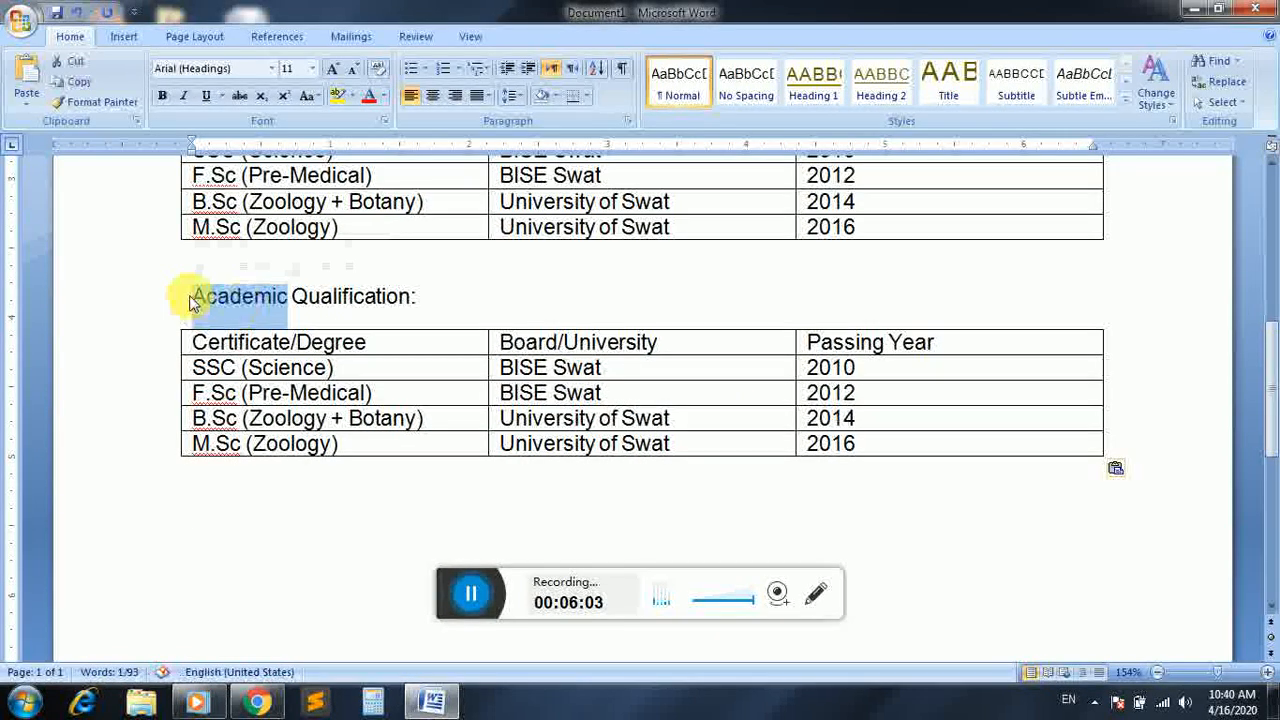
pyautogui.write('Professional')
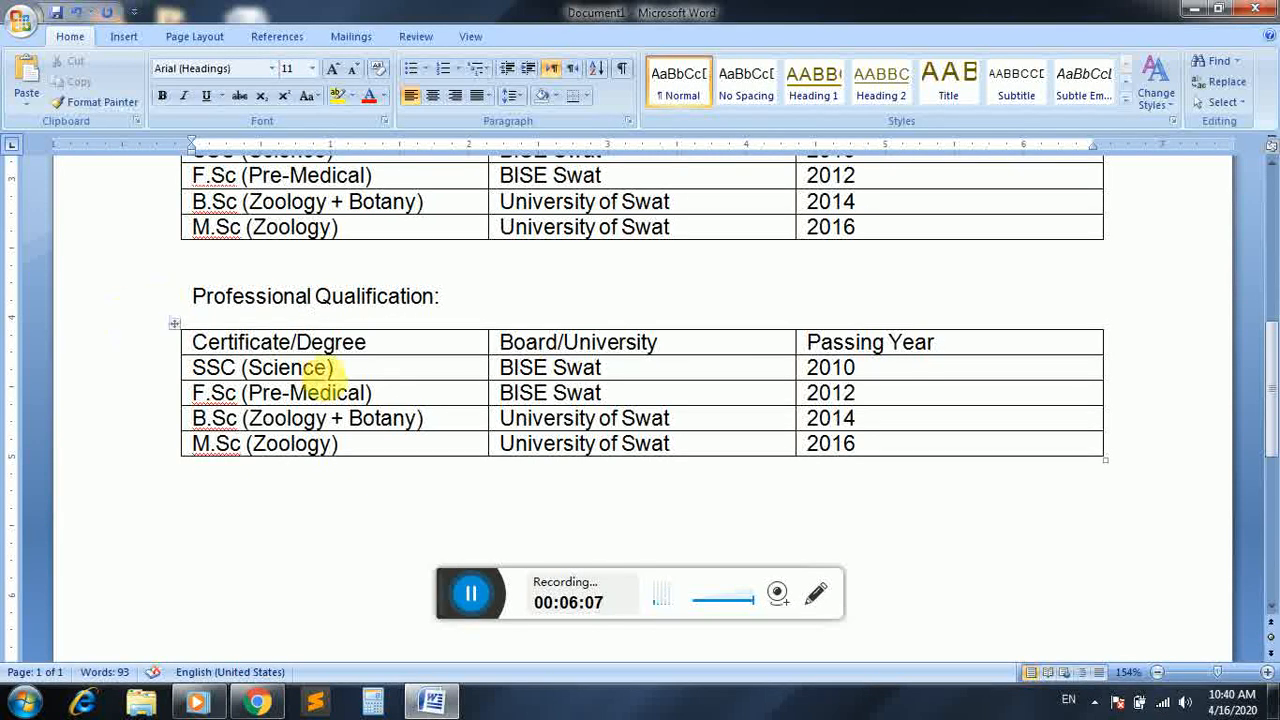
# Replace the four certificate entries in the Professional Qualification table with "PTC", "CT", "B.Ed" and "DIT"
pyautogui.moveTo(340, 370); pyautogui.dragTo(212, 358)
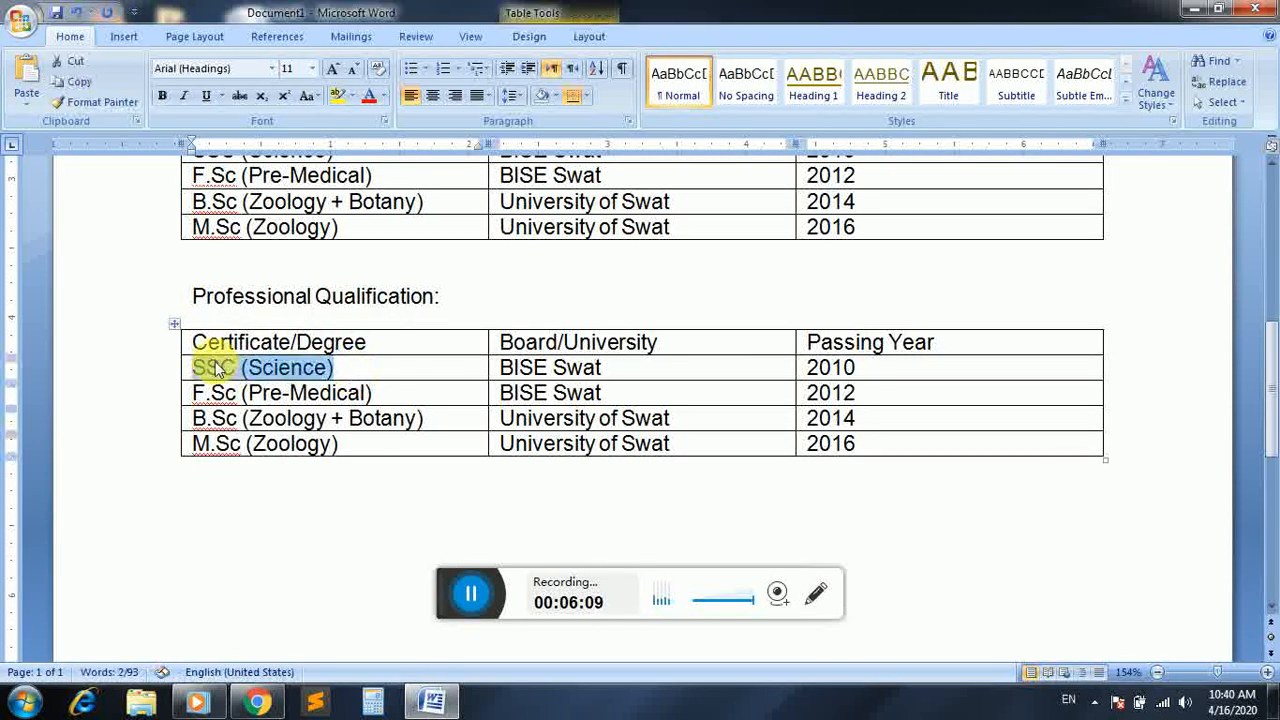
pyautogui.write('PTC')
pyautogui.moveTo(378, 394); pyautogui.dragTo(178, 391)
pyautogui.write('CT')
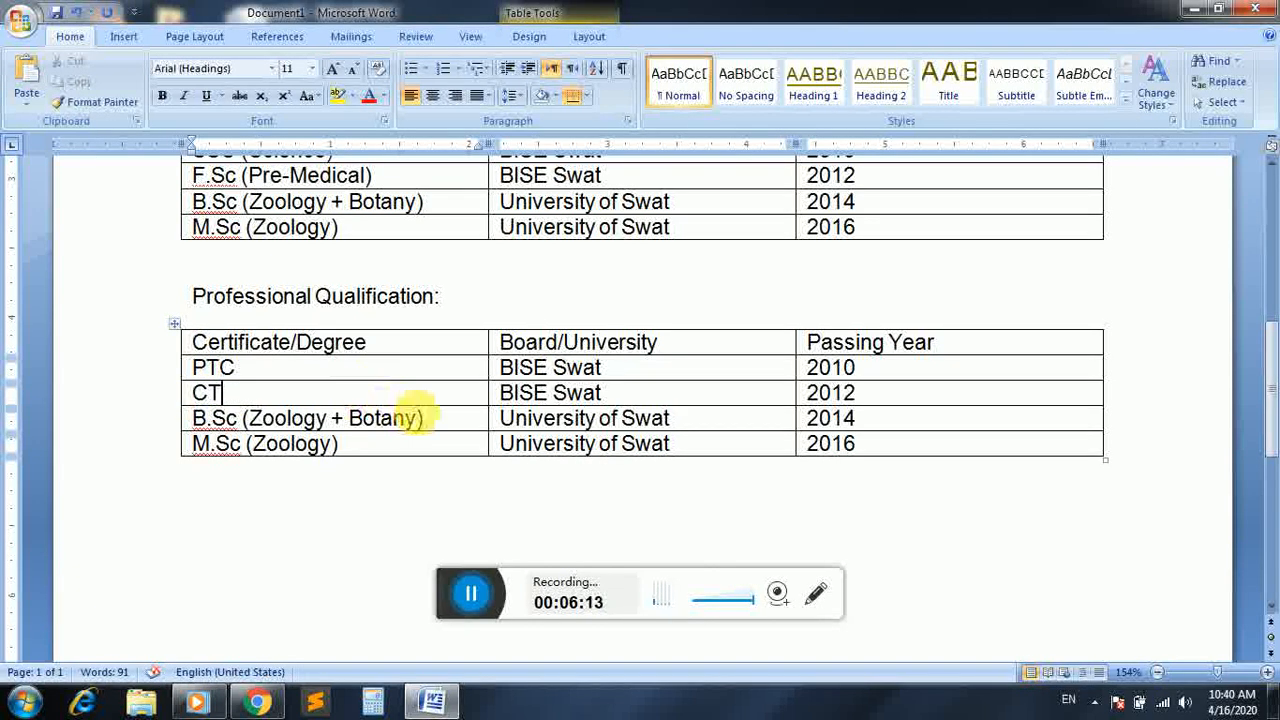
pyautogui.click(443, 428)
pyautogui.moveTo(398, 418); pyautogui.dragTo(190, 443)
pyautogui.write('B.Ed')
pyautogui.write('DIT')
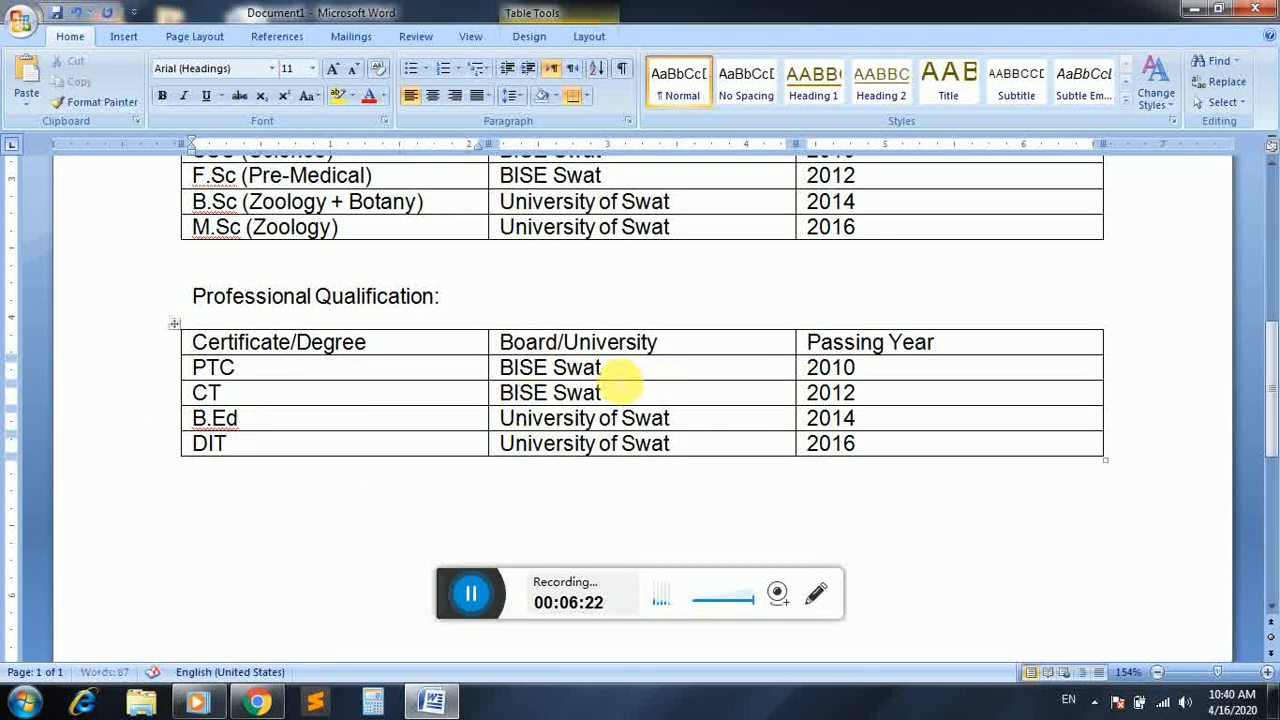
# Clear the four Board/University entries in the Professional Qualification table and enter "AIOU Islamabad" for PTC
pyautogui.moveTo(621, 376); pyautogui.dragTo(570, 452)
pyautogui.press('Delete')
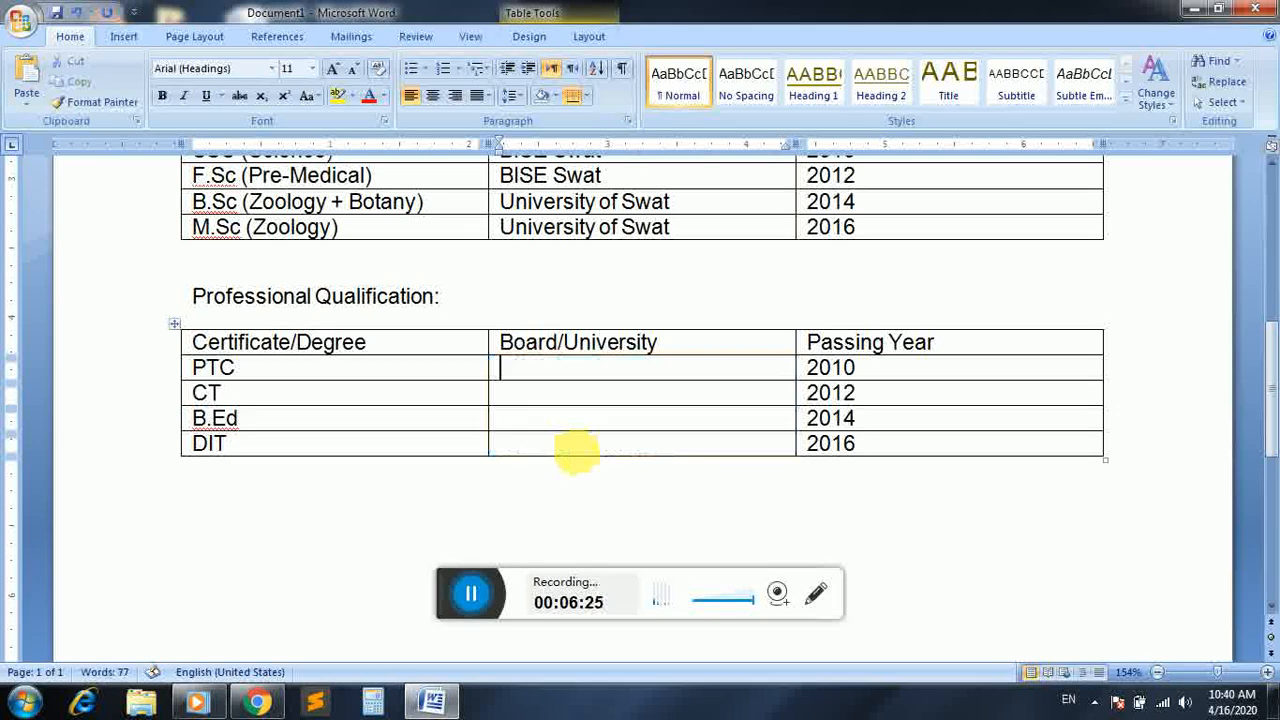
pyautogui.write('AIO')
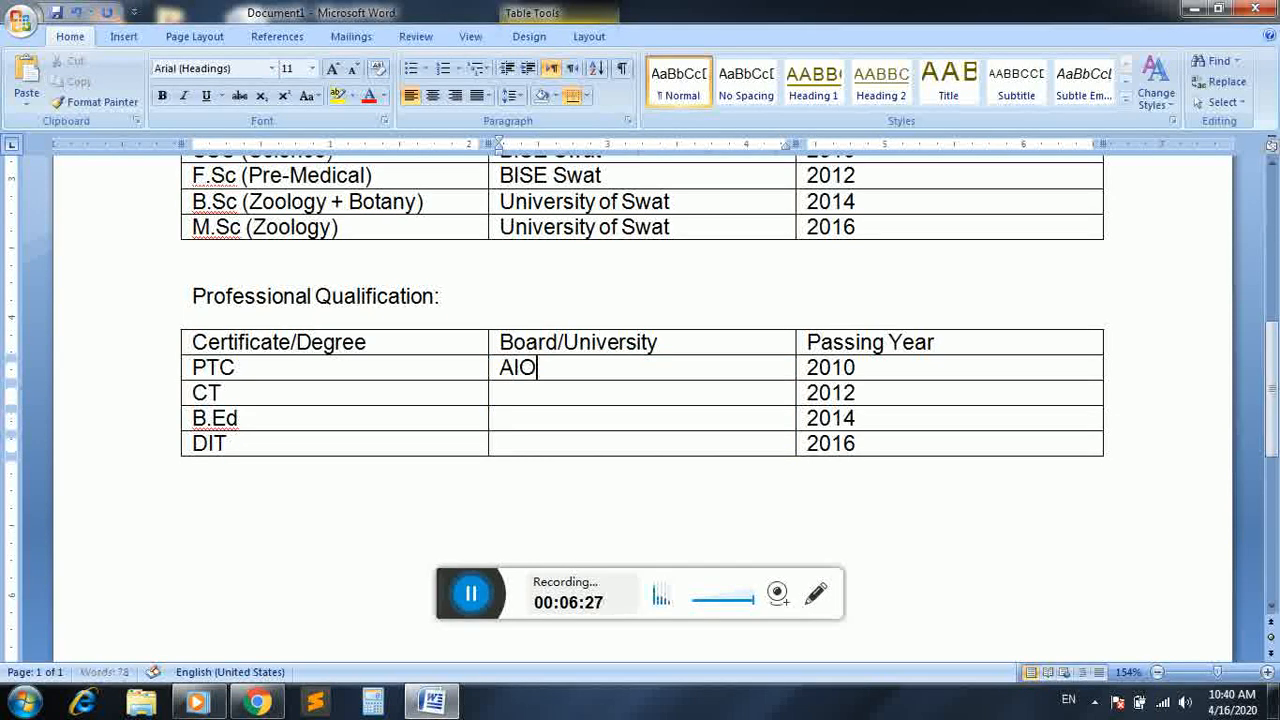
pyautogui.write('U Islamabad')
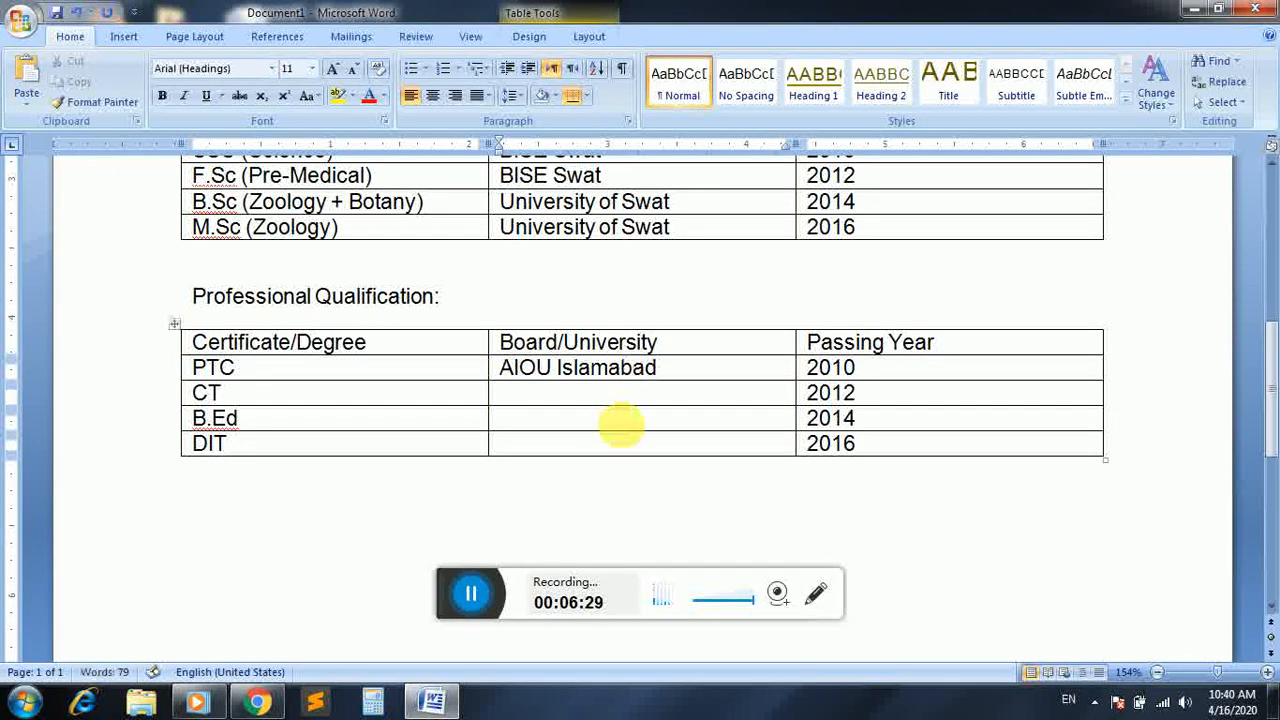
pyautogui.press('Tab')
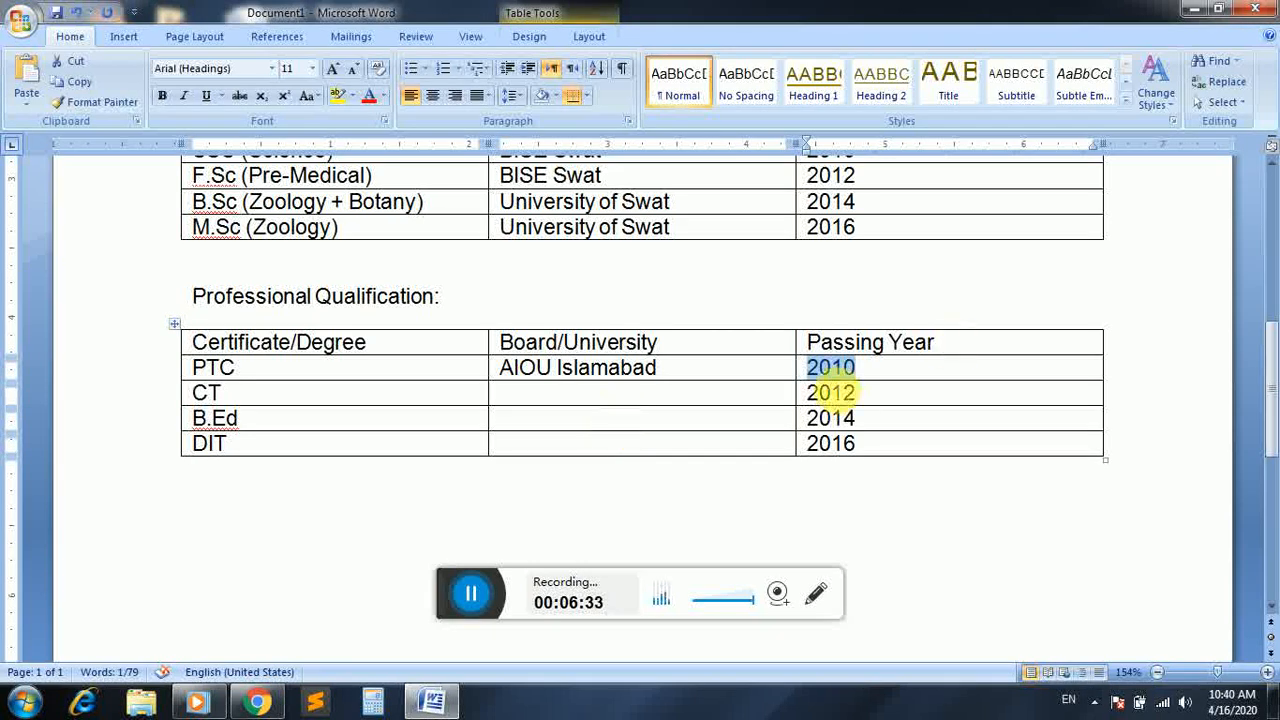
# Enter "AIOU Islamabad" as the board/university for the CT and B.Ed rows of the Professional Qualification table
pyautogui.click(676, 394)
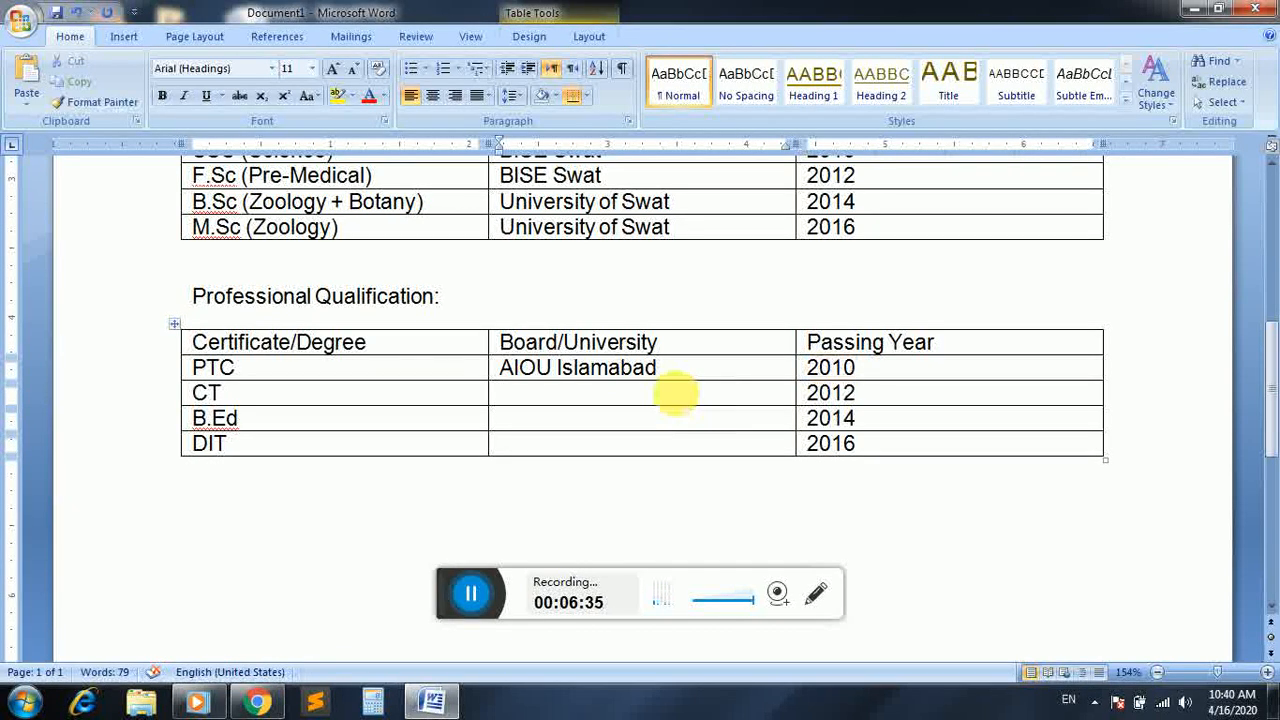
pyautogui.write('AIO')
pyautogui.press('BackSpace')
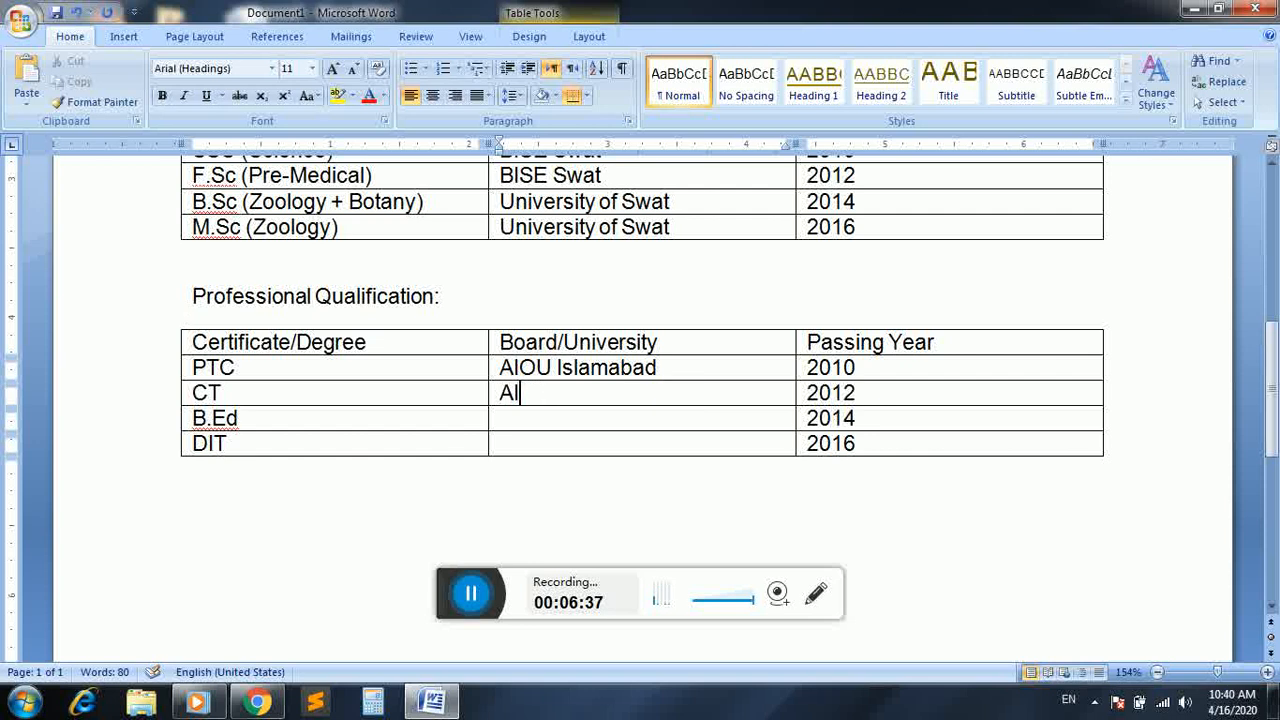
pyautogui.write('OU Idla')
pyautogui.press('BackSpace')
pyautogui.press('BackSpace')
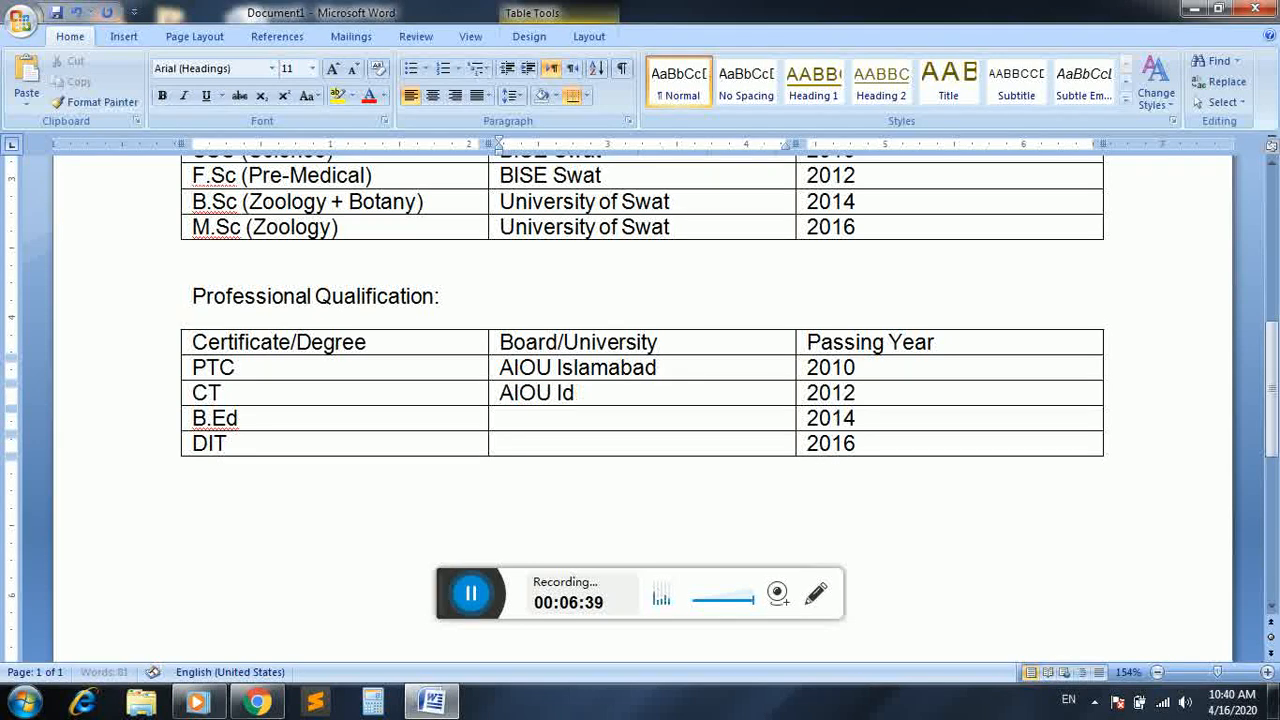
pyautogui.write('amabad')
pyautogui.press('Down')
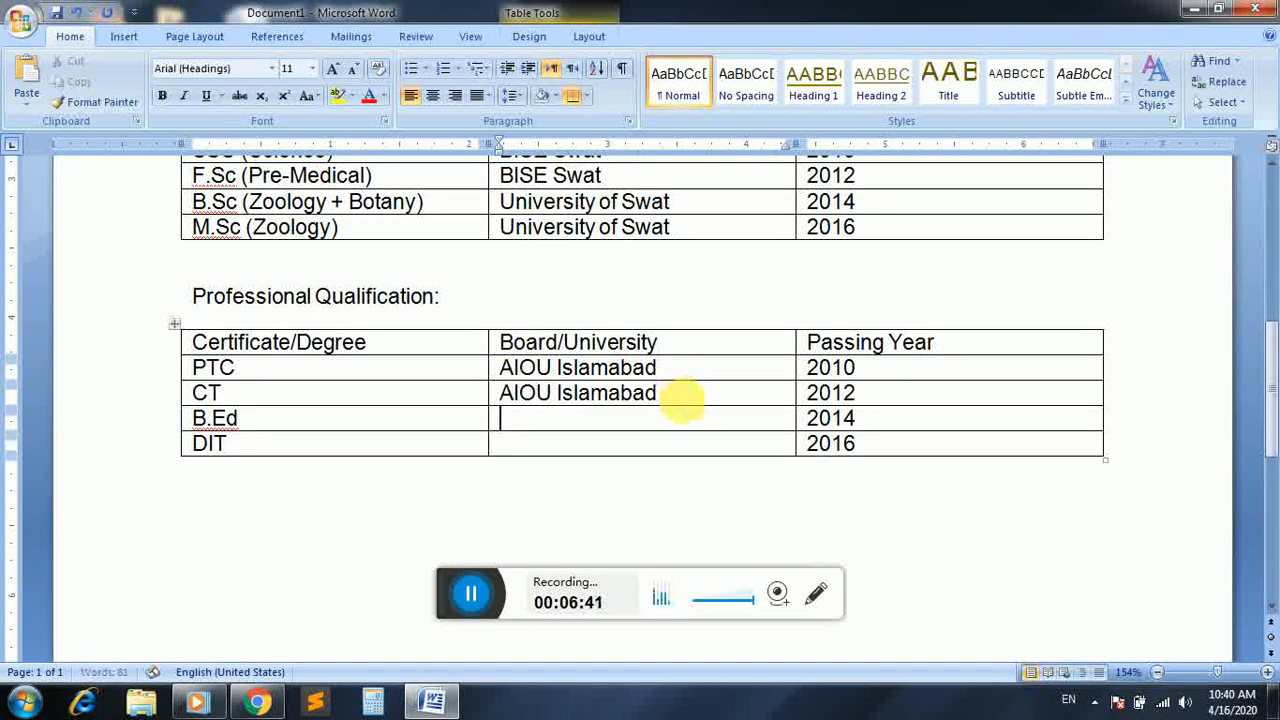
pyautogui.write('AIOU ')
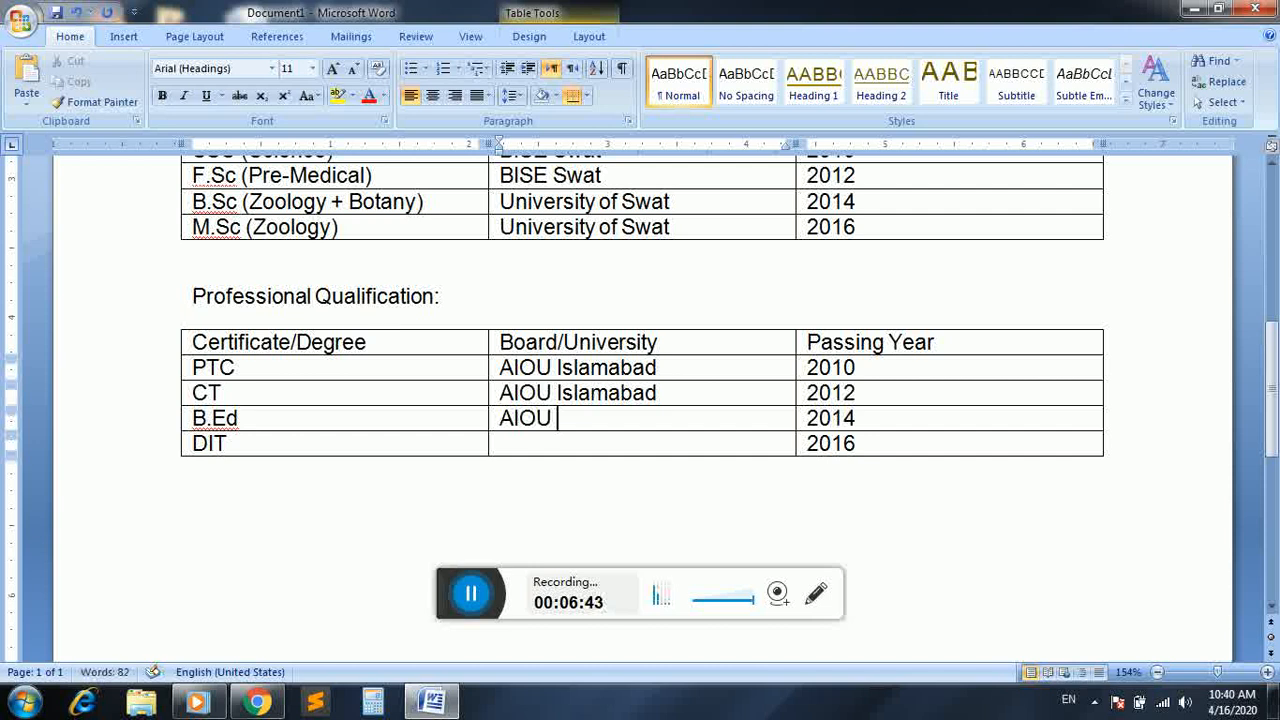
pyautogui.write('Islamabad')
# Enter "KP BTE Peshawar" as the board/university in the DIT row
pyautogui.press('Down')
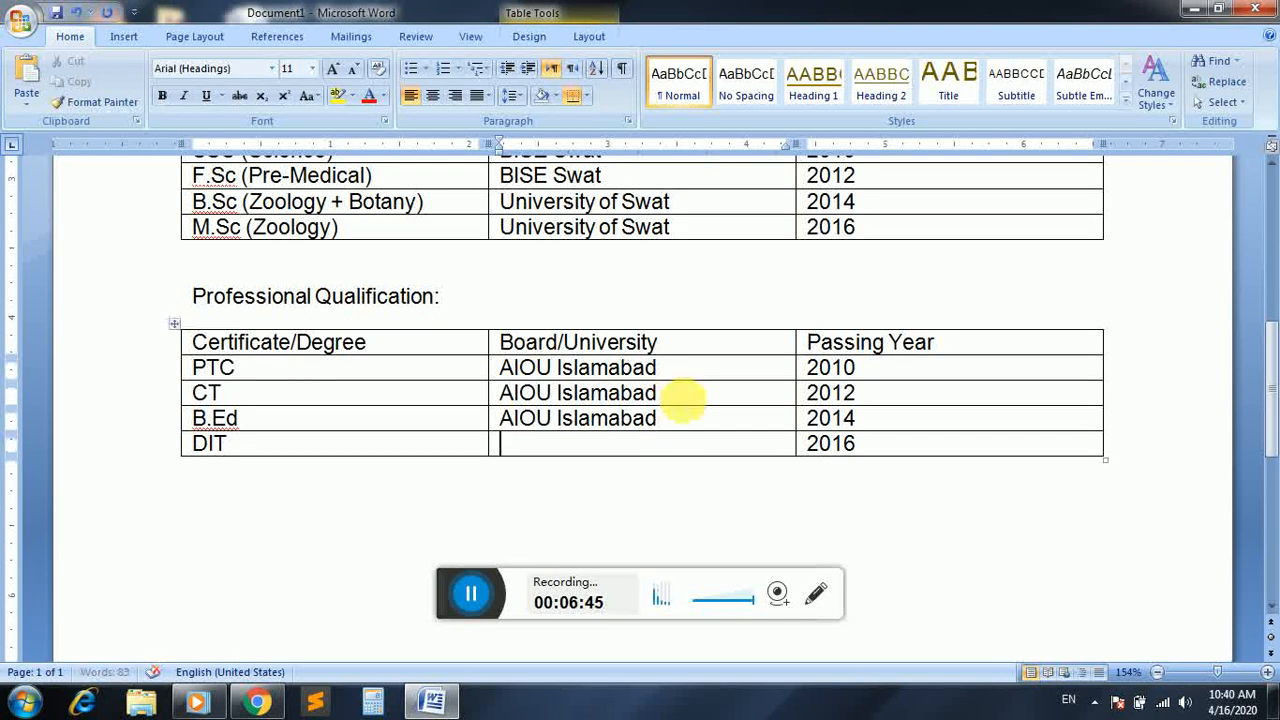
pyautogui.write('BTE Peshawa')
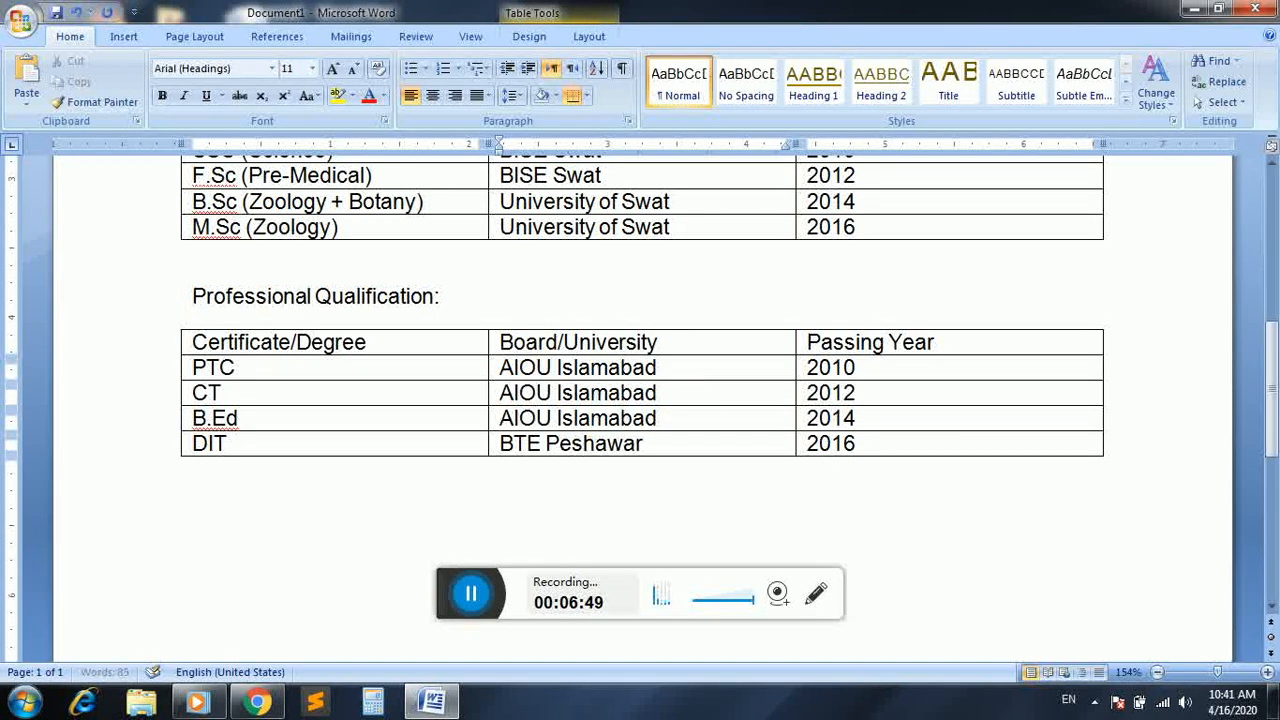
pyautogui.write('r')
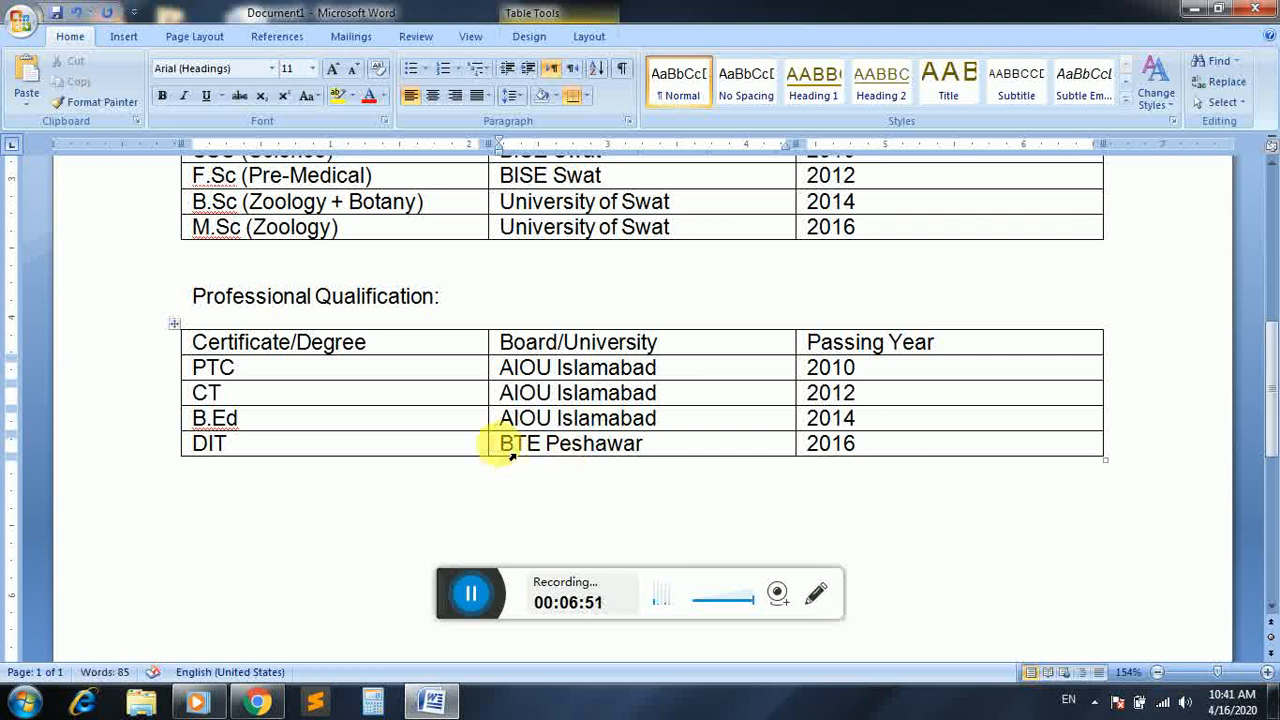
pyautogui.write('KP')
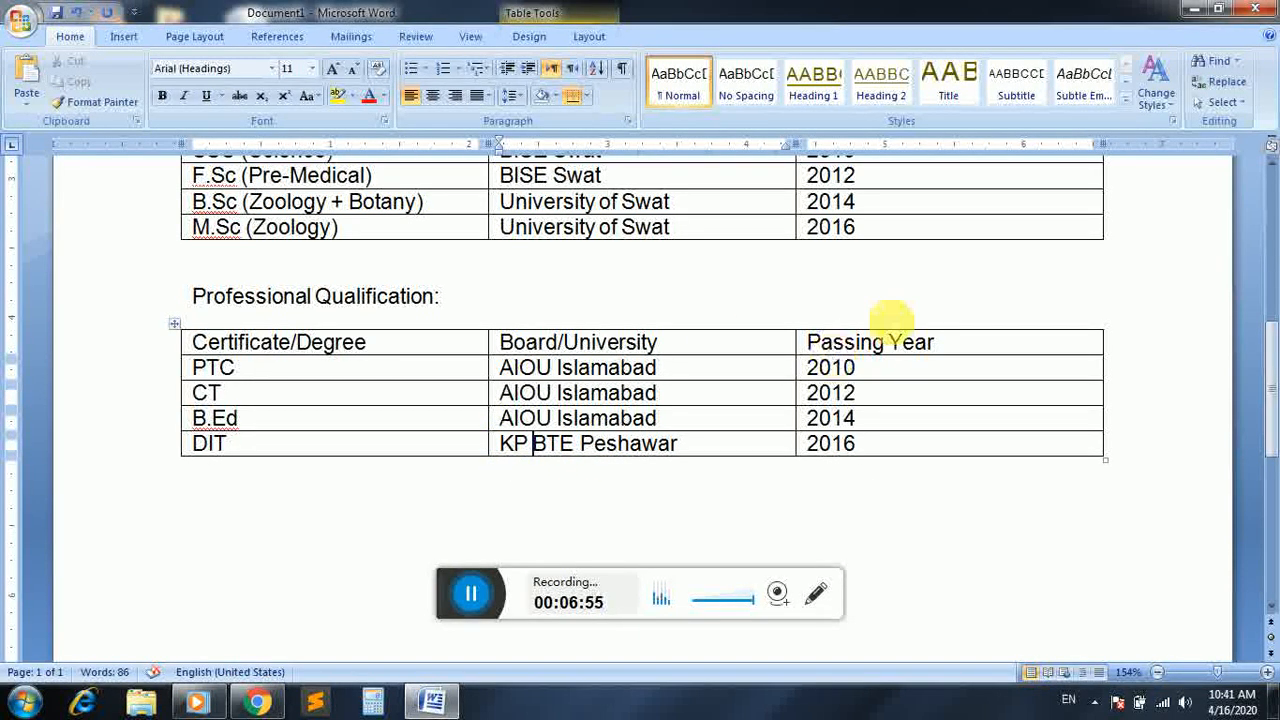
# Add the heading "Work & Experience:" below the Professional Qualification table, leaving a blank line in between
pyautogui.scroll(-2, 1275, 365)
pyautogui.moveTo(1275, 365)
pyautogui.mouseDown()
pyautogui.moveTo(1268, 440)
pyautogui.moveTo(1268, 196)
pyautogui.moveTo(1266, 370)
pyautogui.mouseUp()
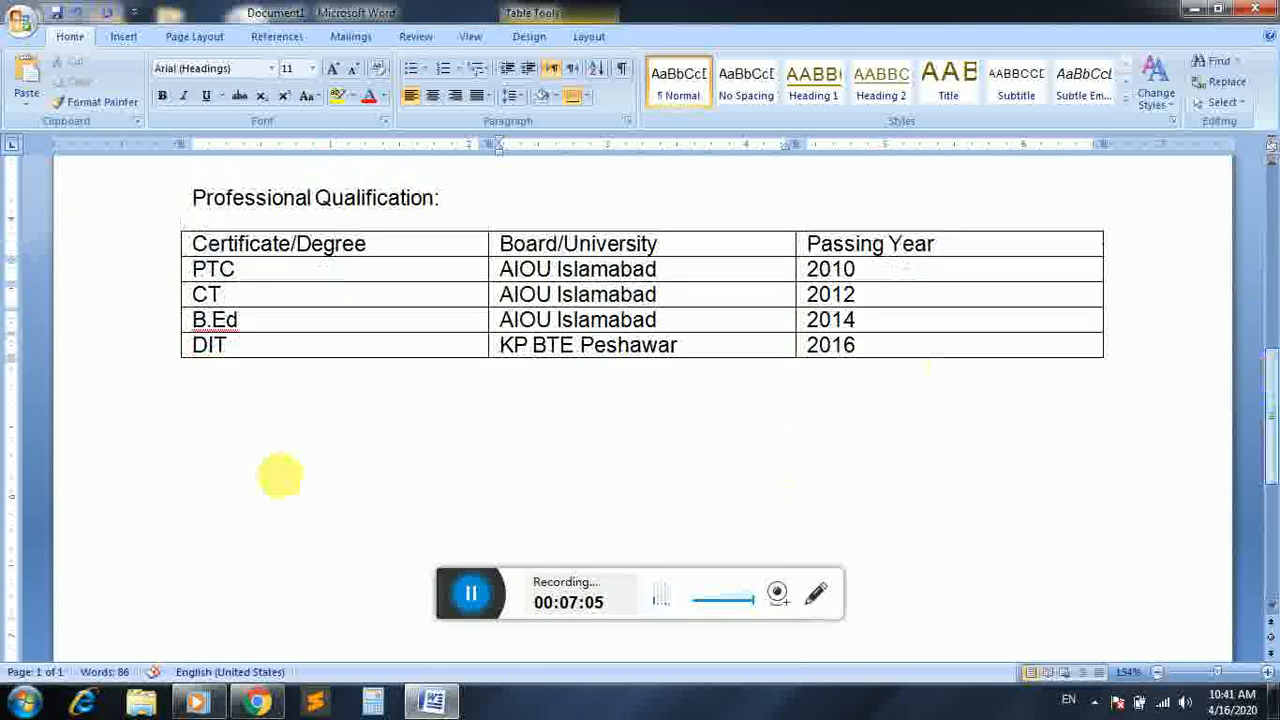
pyautogui.click(221, 465)
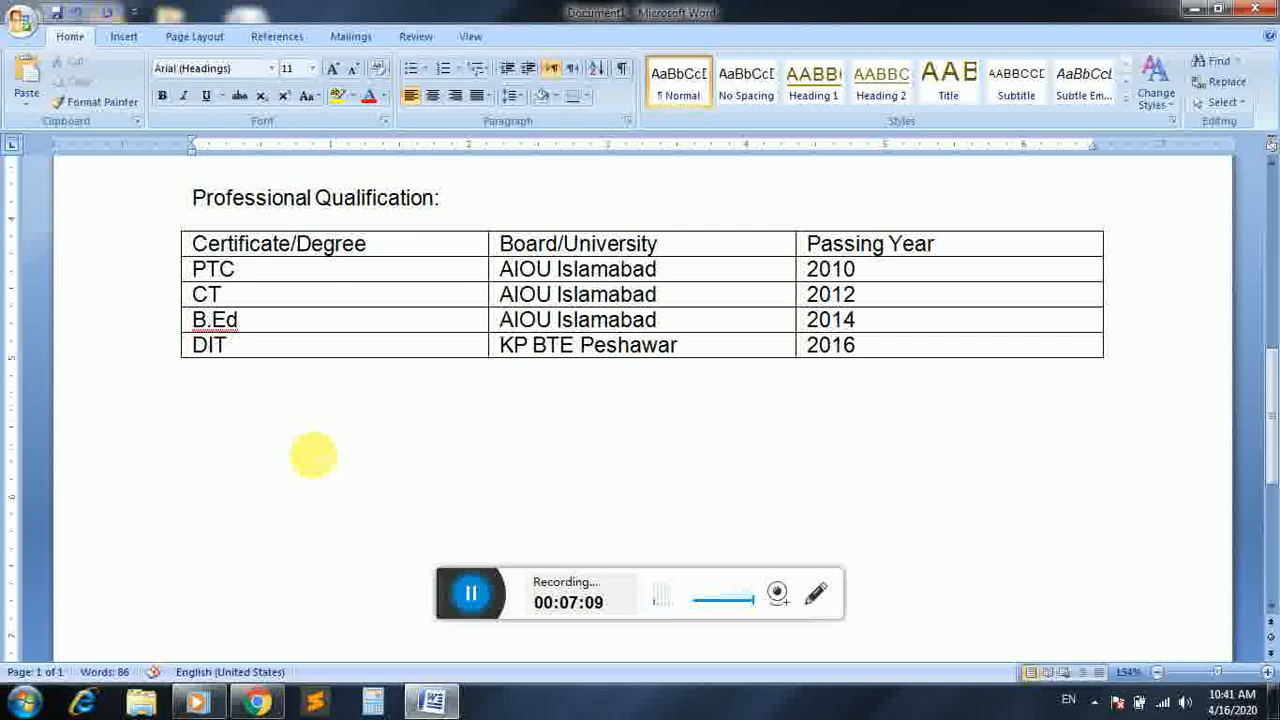
pyautogui.press('Return')
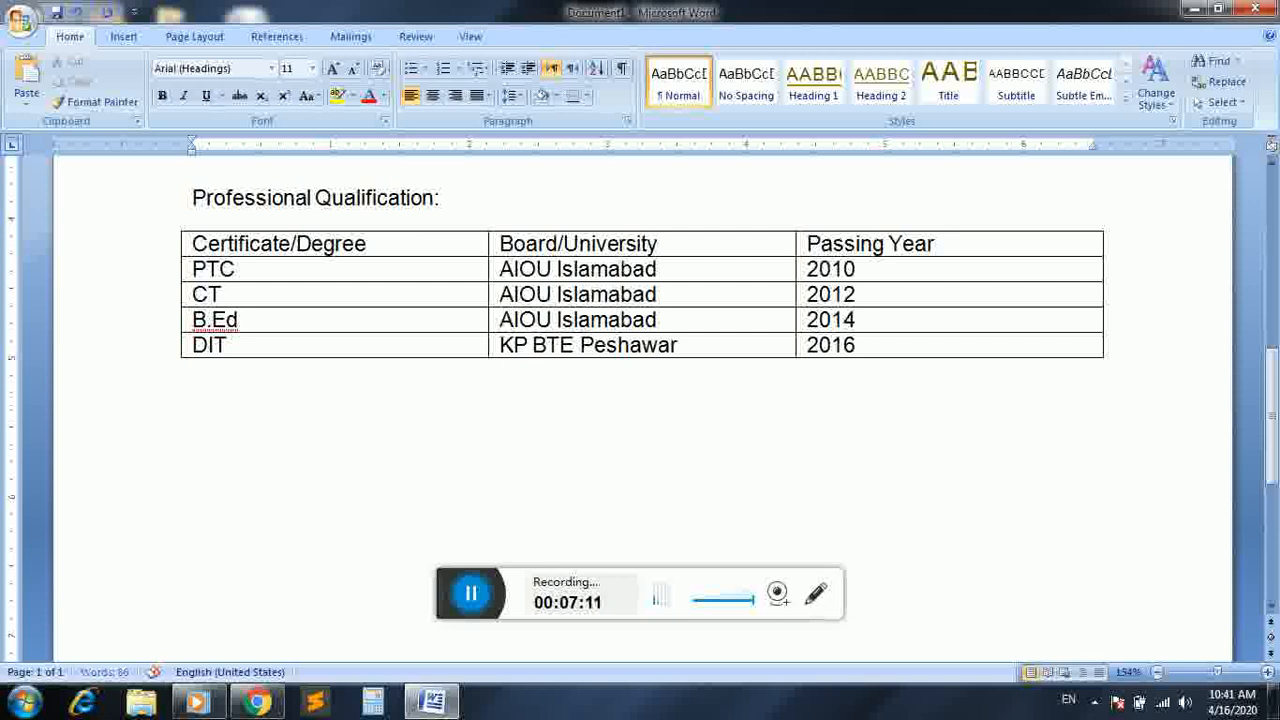
pyautogui.write('Wok')
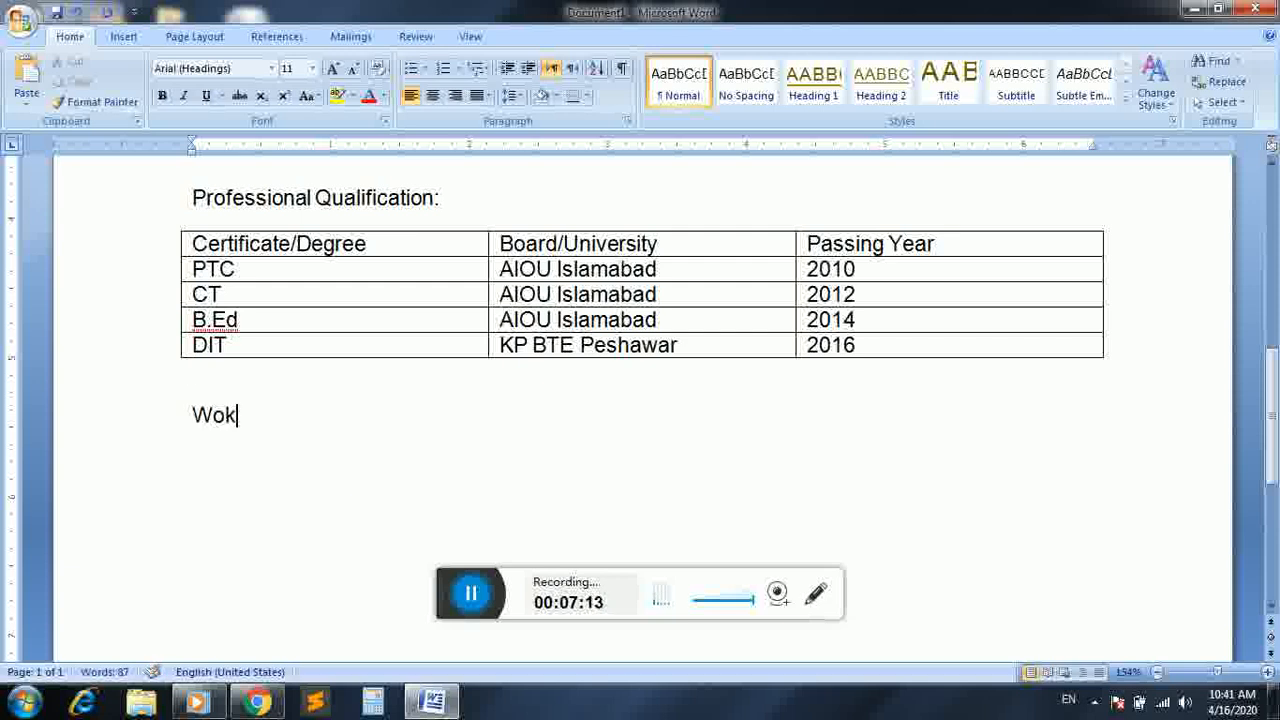
pyautogui.write('r')
pyautogui.press('BackSpace')
pyautogui.press('BackSpace')
pyautogui.press('BackSpace')
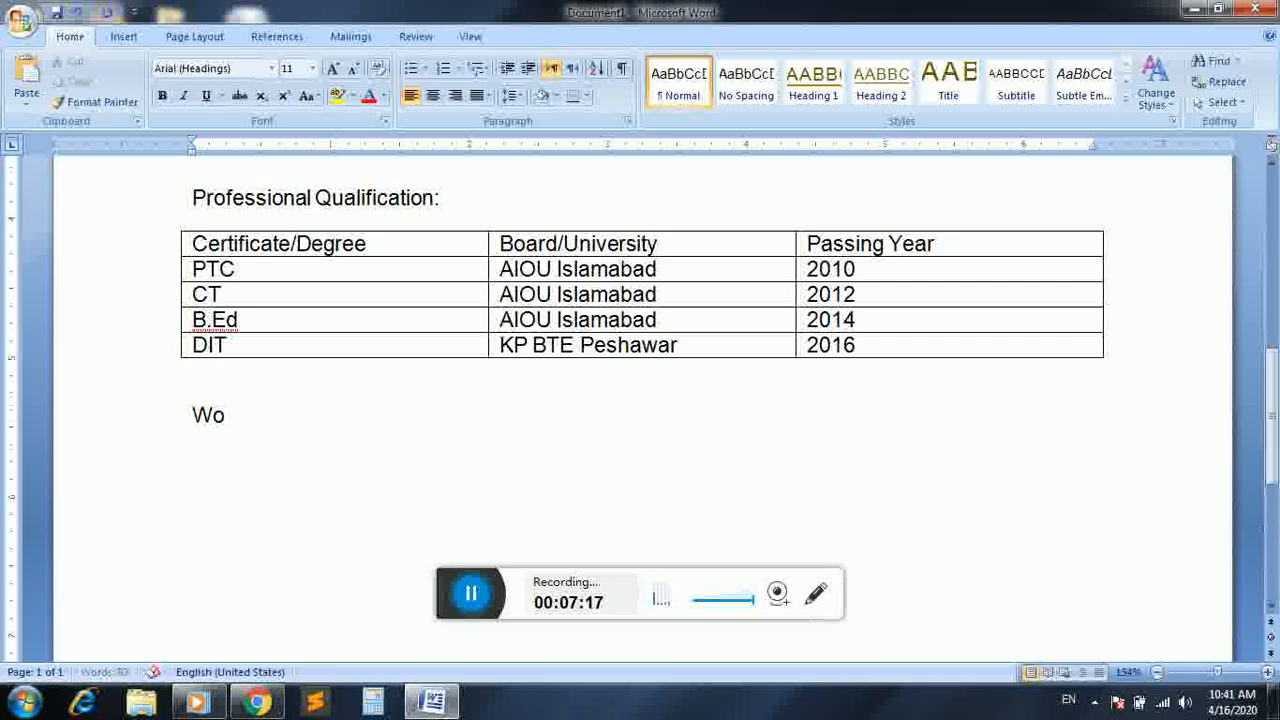
pyautogui.write('ork ')
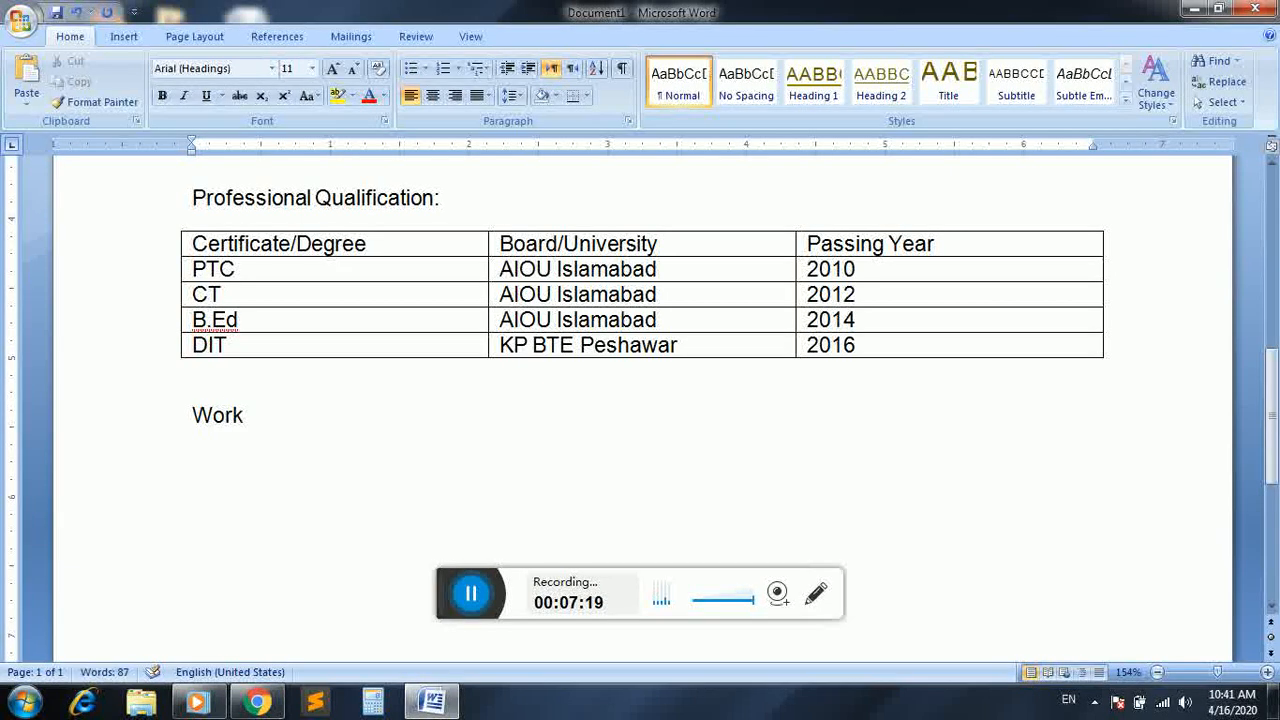
pyautogui.write('& Experi')
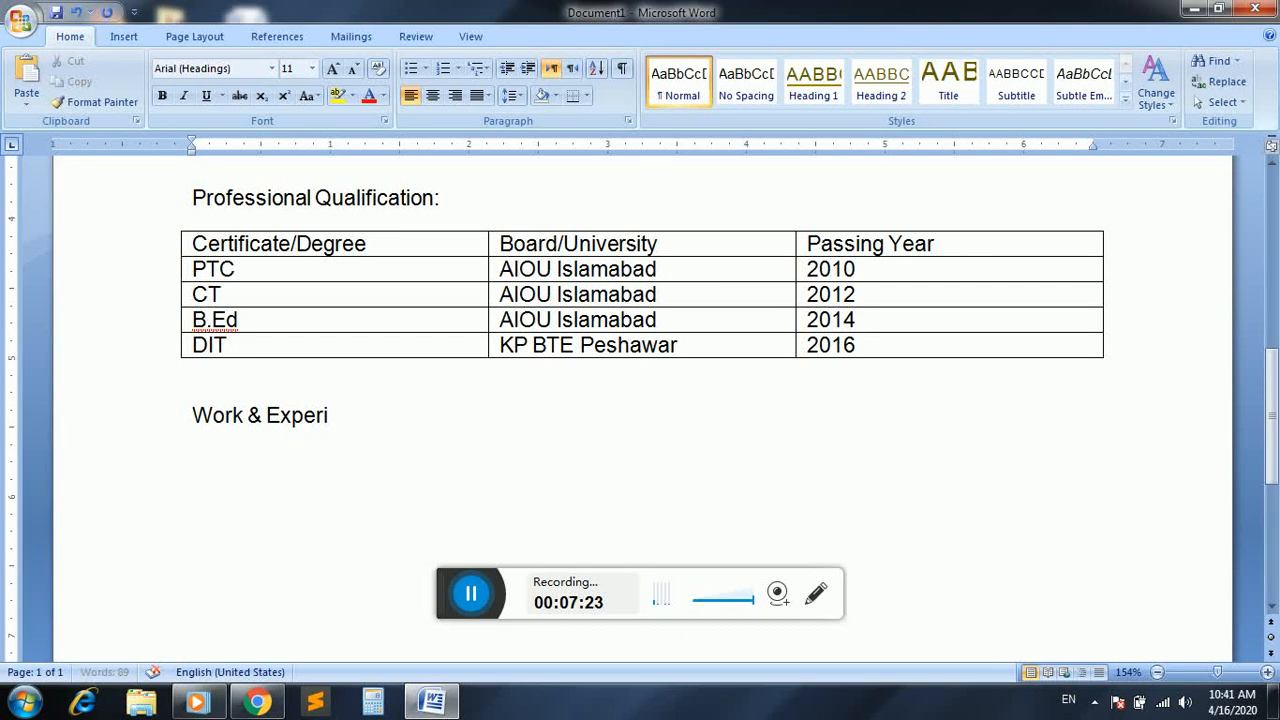
pyautogui.write('ence:')
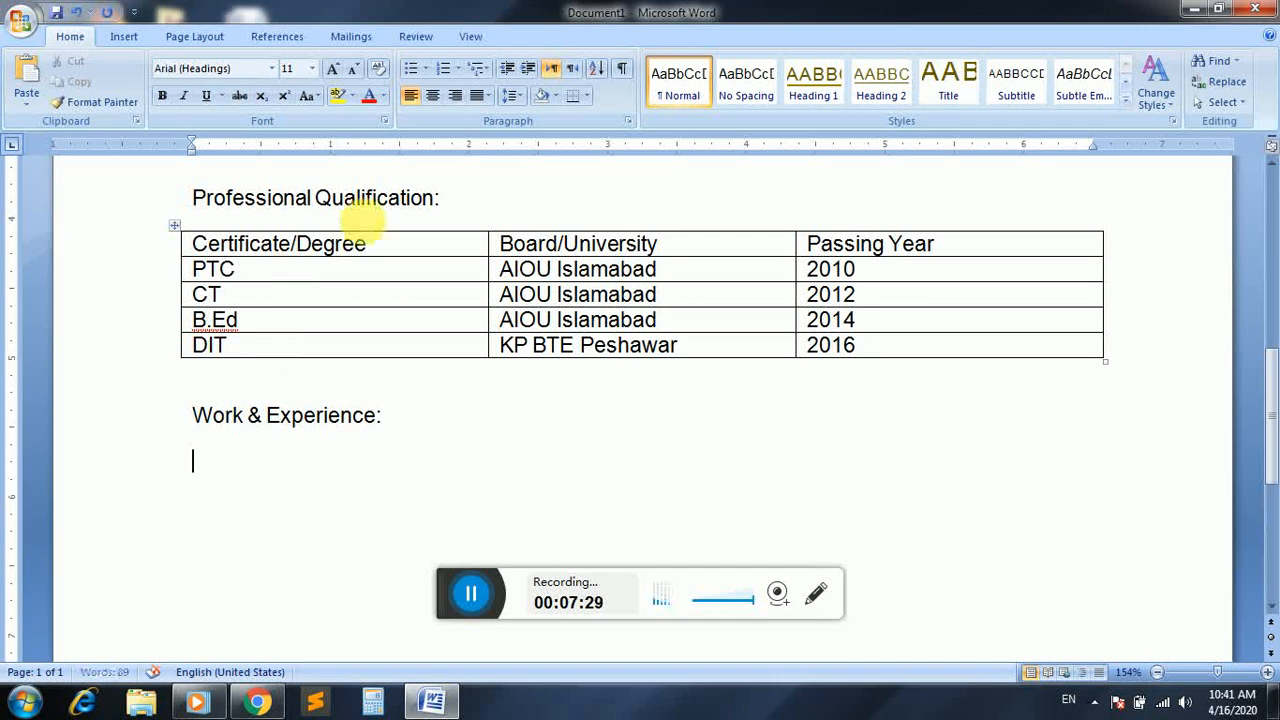
# Start a coloured-cross bulleted list under the heading with "Have One Year Experience as a teacher in Swat Collegiate School Khwaza Khela swat"
pyautogui.click(425, 68)
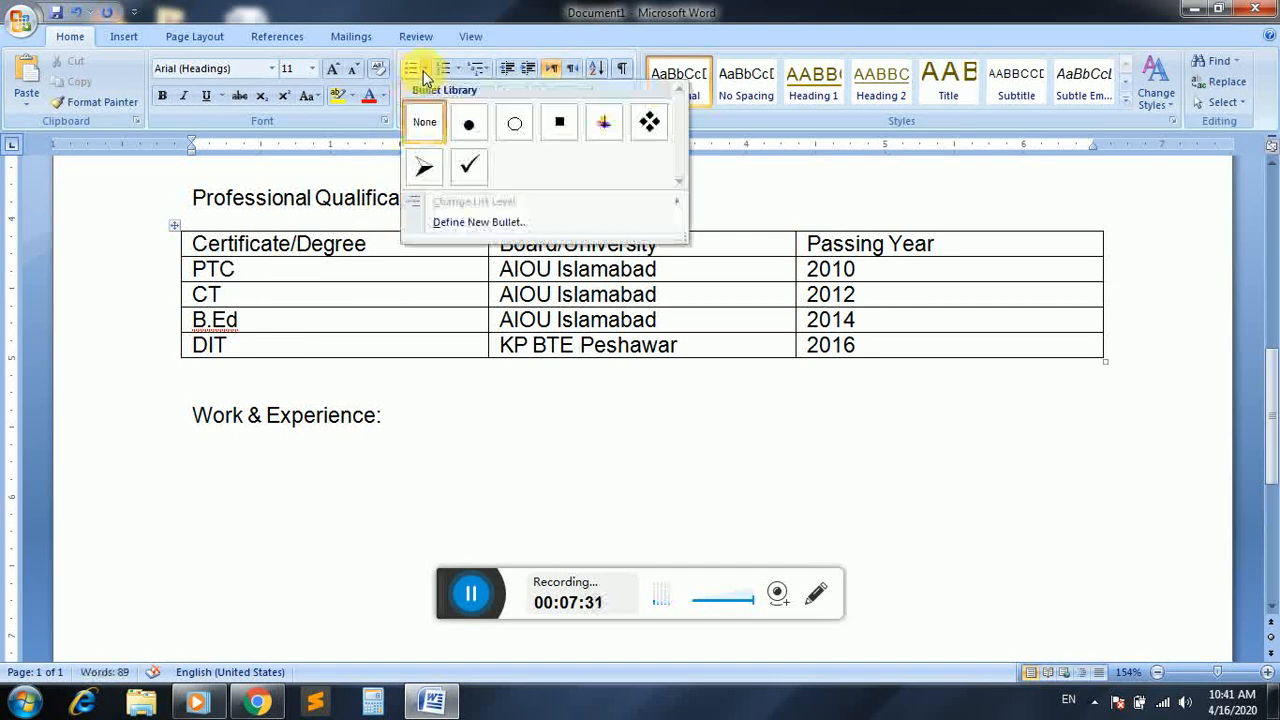
pyautogui.click(598, 120)
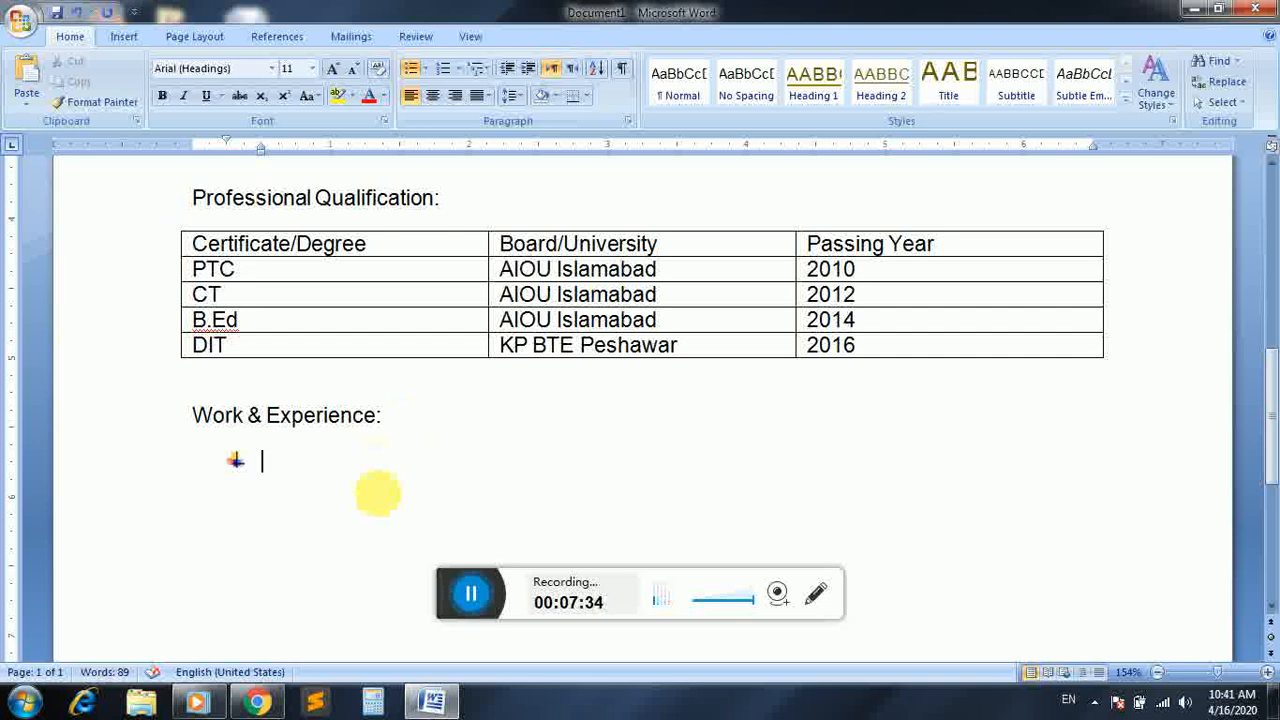
pyautogui.write('Have One')
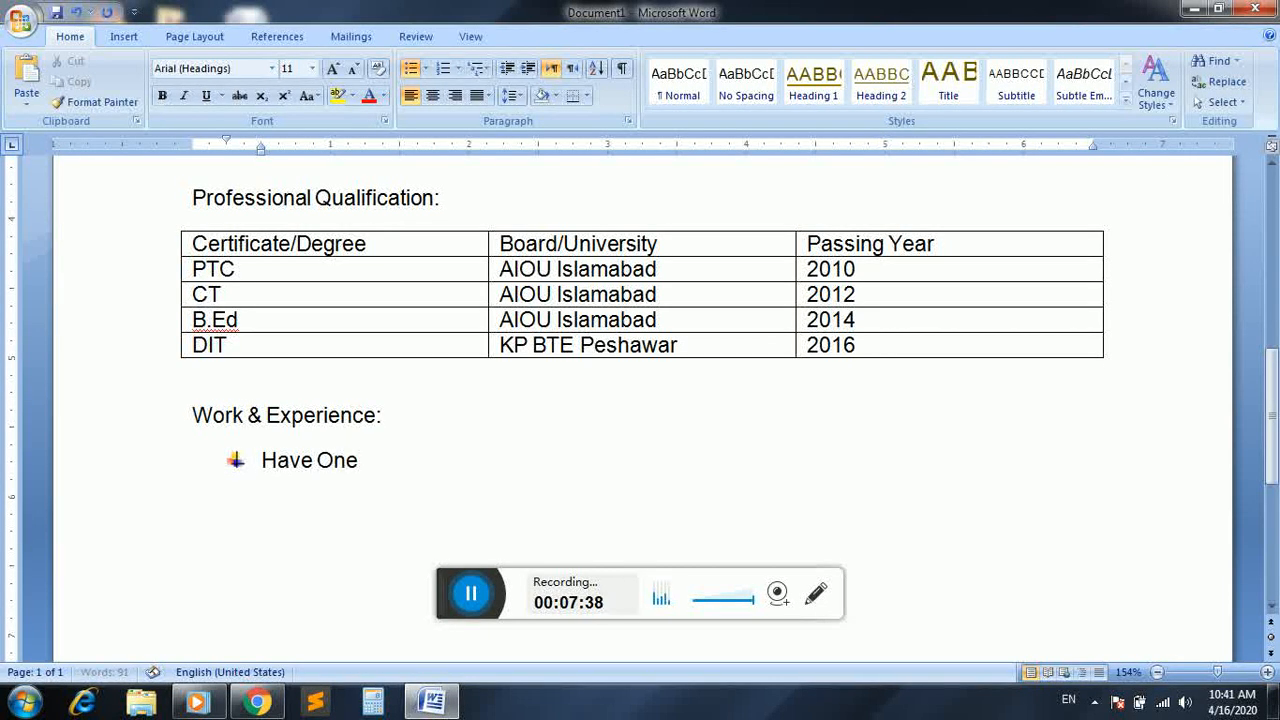
pyautogui.write('a Year Expe')
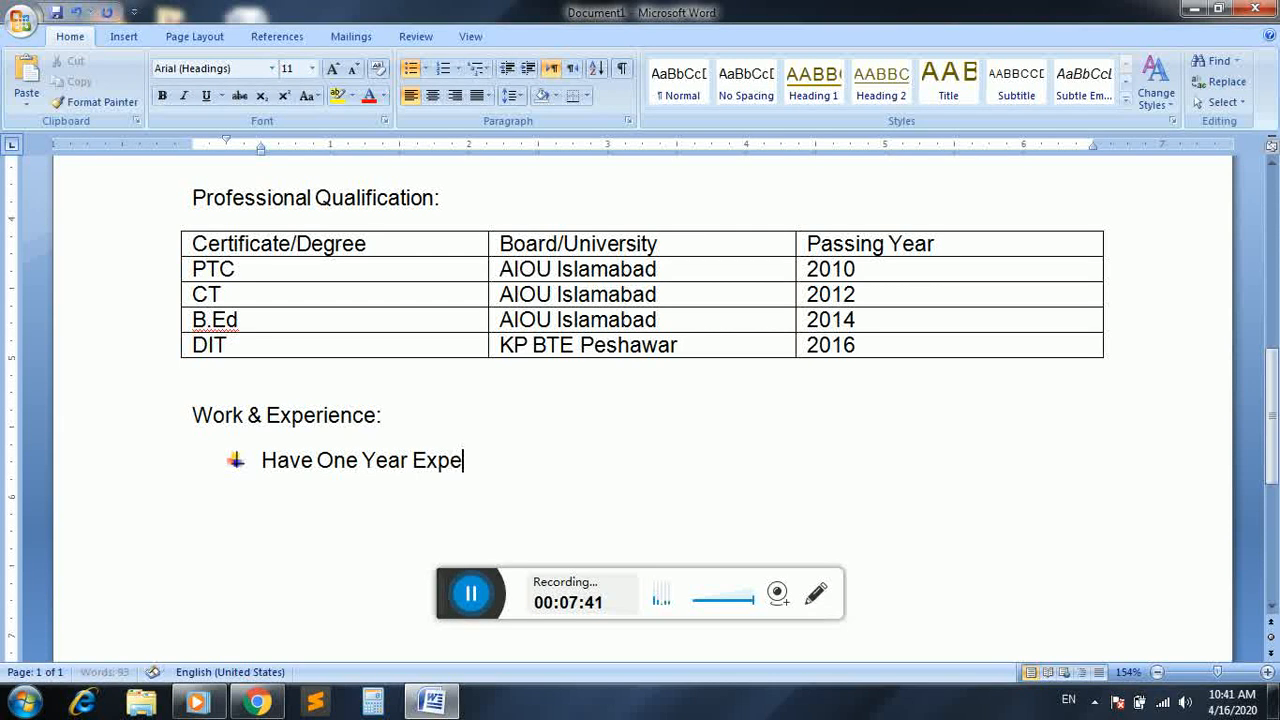
pyautogui.write('rince')
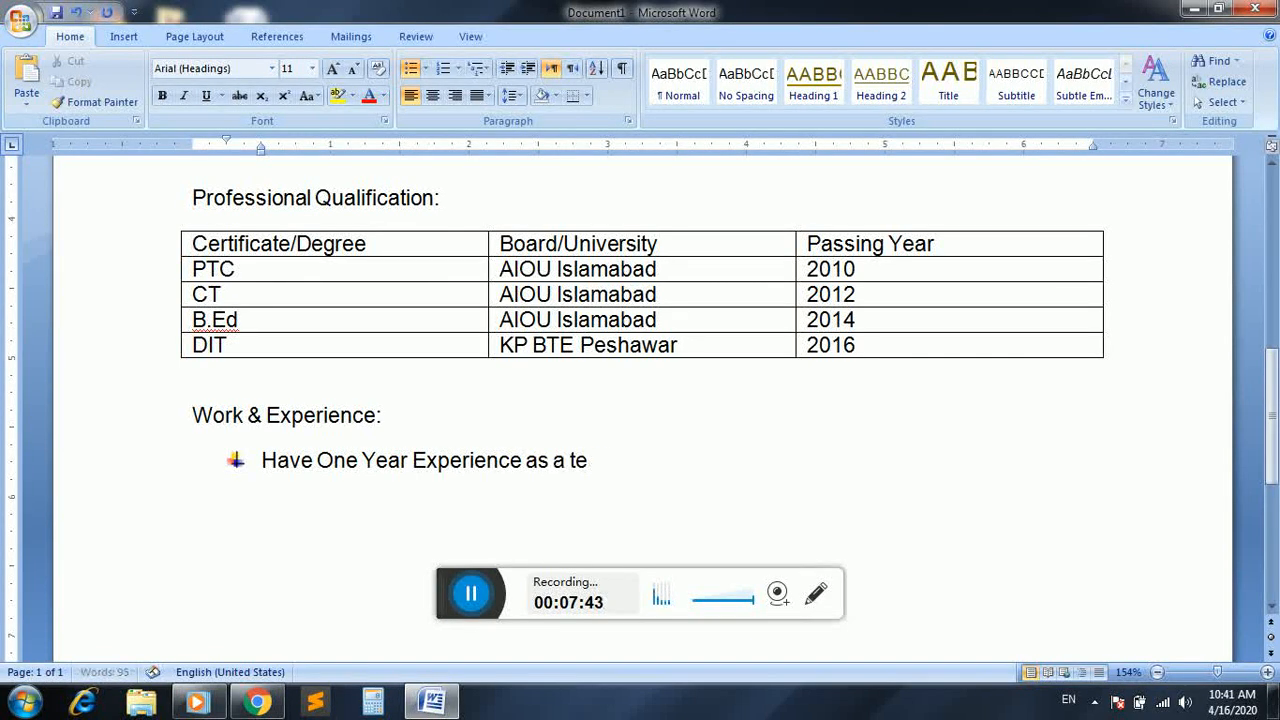
pyautogui.write(' as a teacher ')
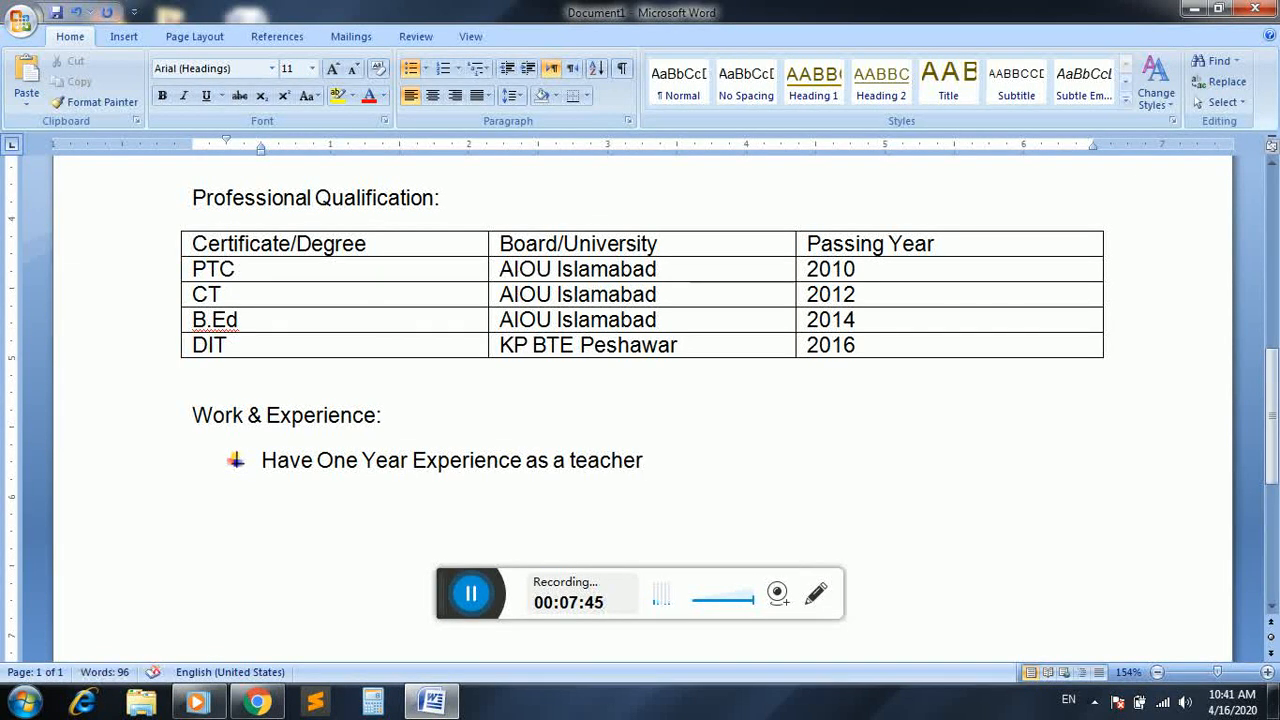
pyautogui.write('in Swat Colle')
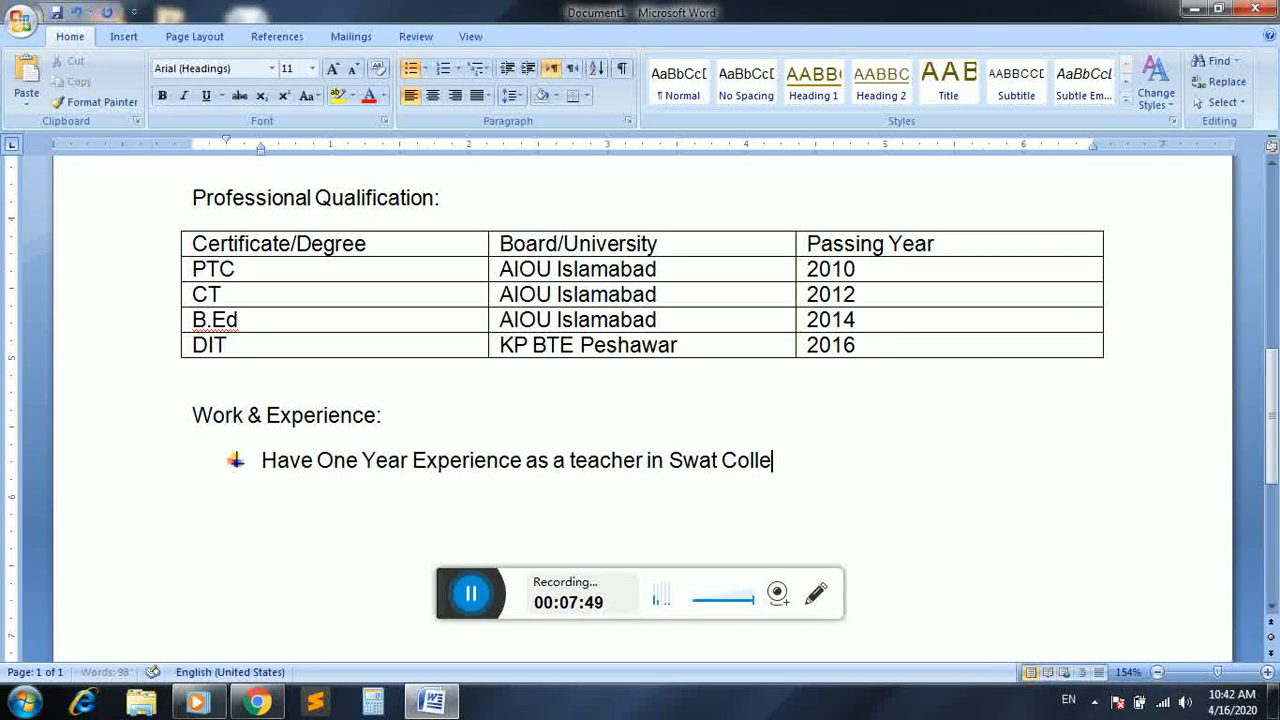
pyautogui.write('giate School')
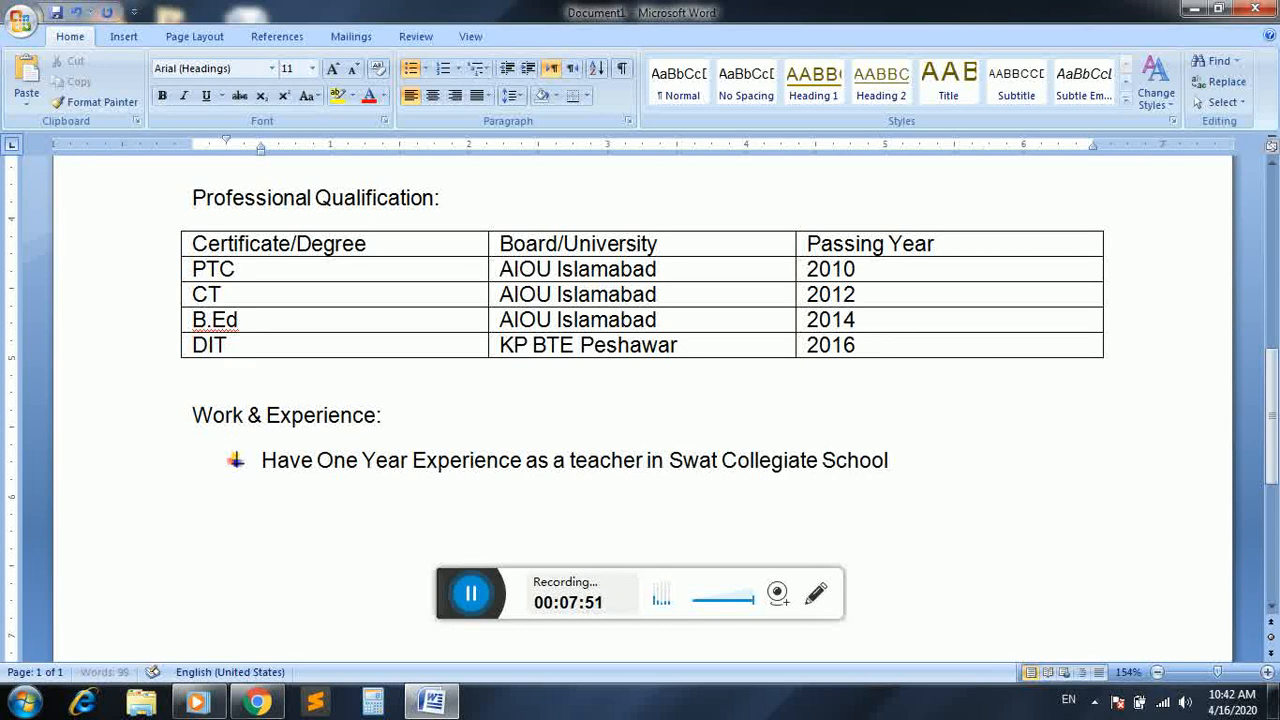
pyautogui.write(' Khwaza Khela sw')
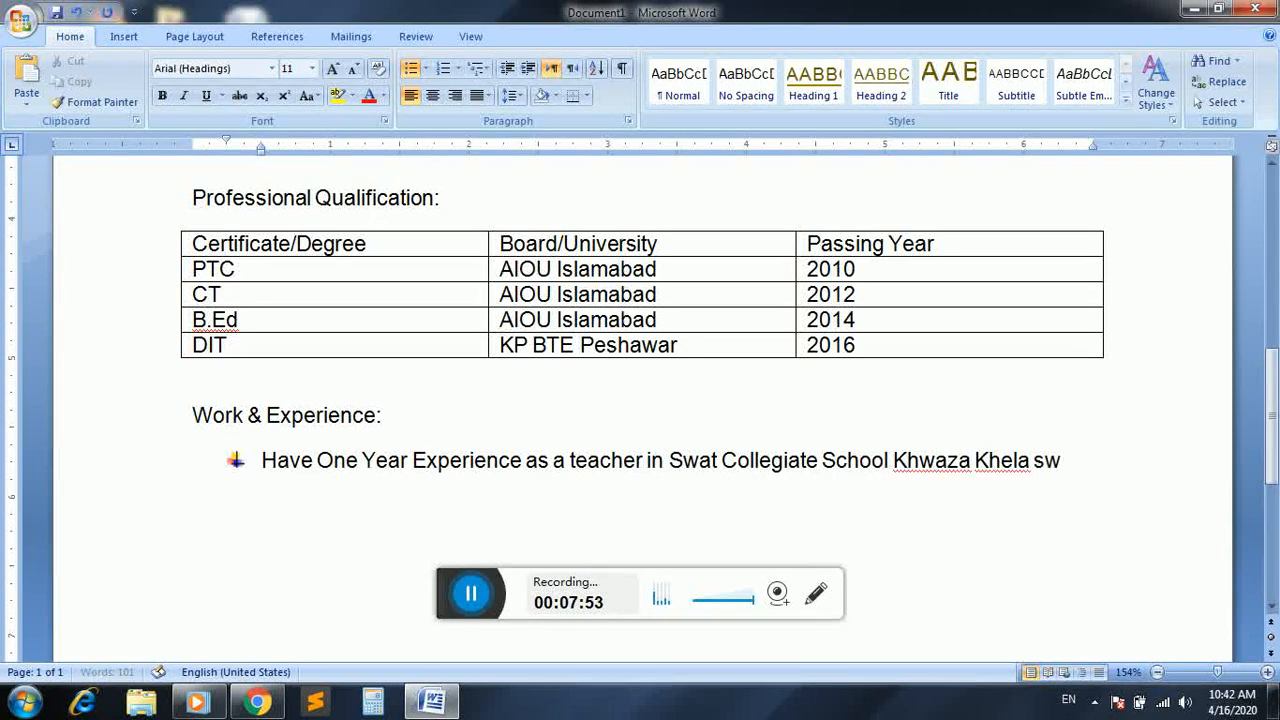
pyautogui.write('Have')
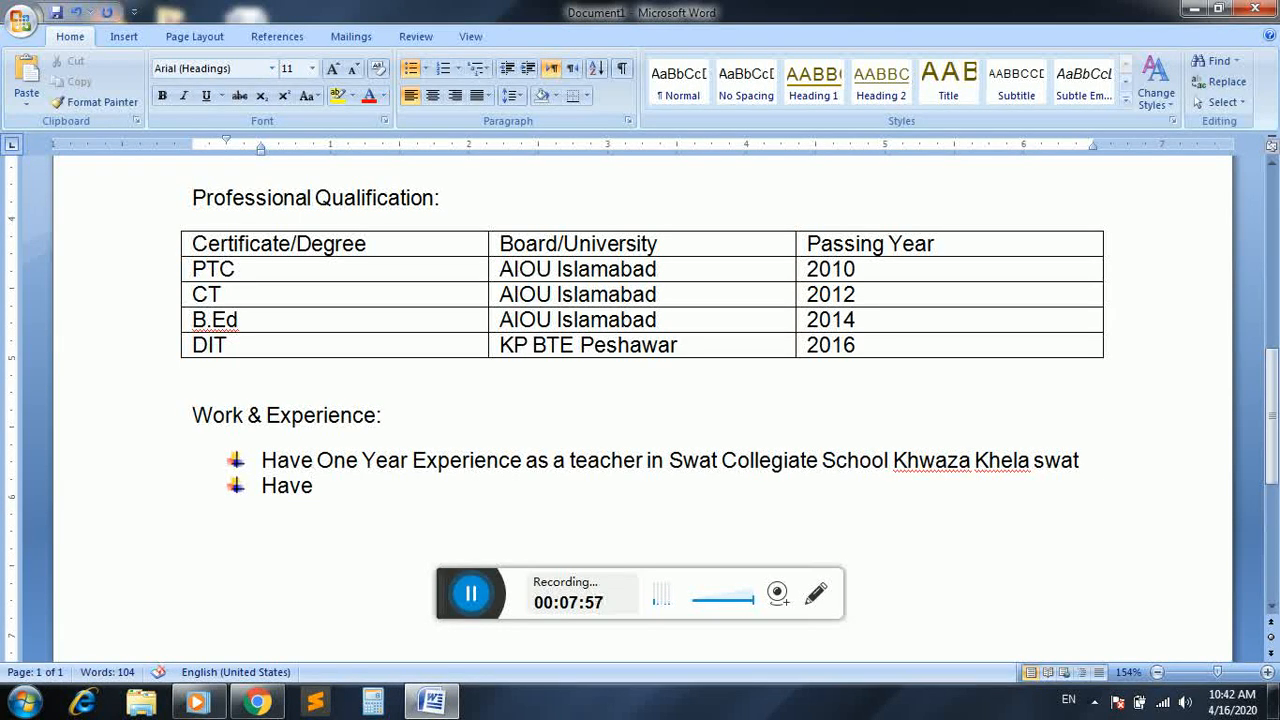
pyautogui.write(' One')
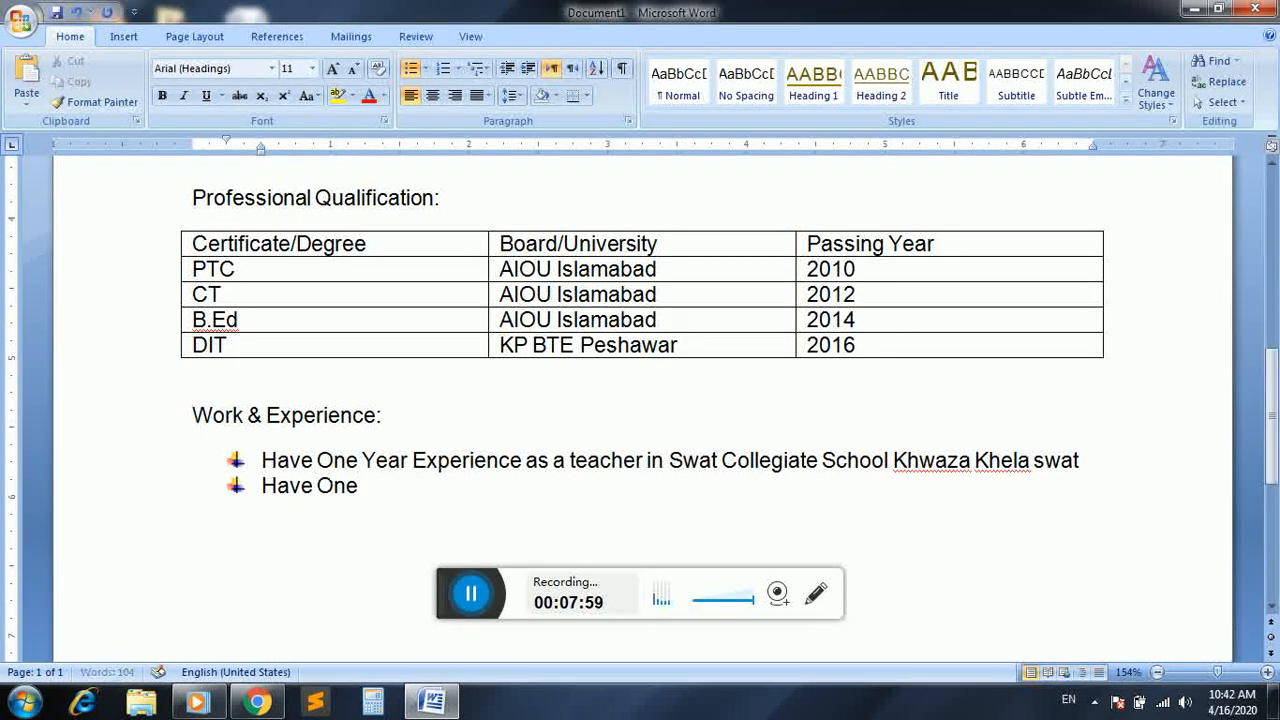
pyautogui.write(' Year Expe')
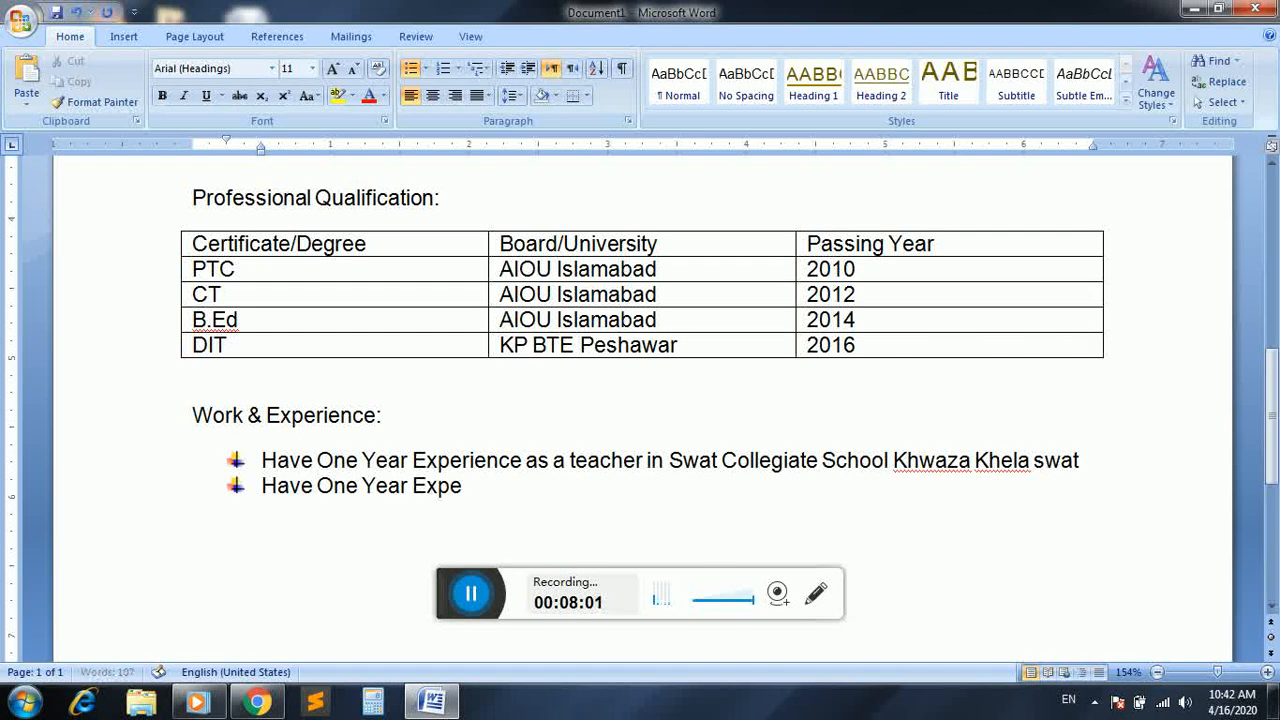
pyautogui.write('rience')
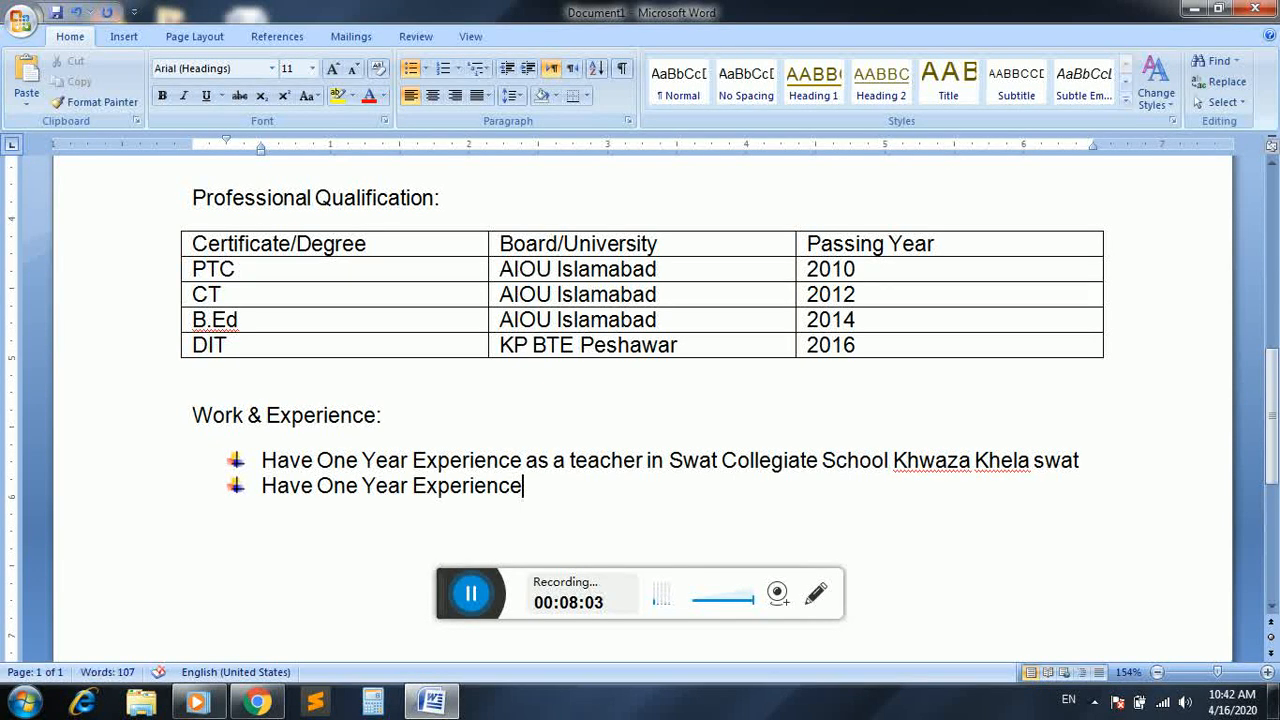
pyautogui.write(' as a manage')
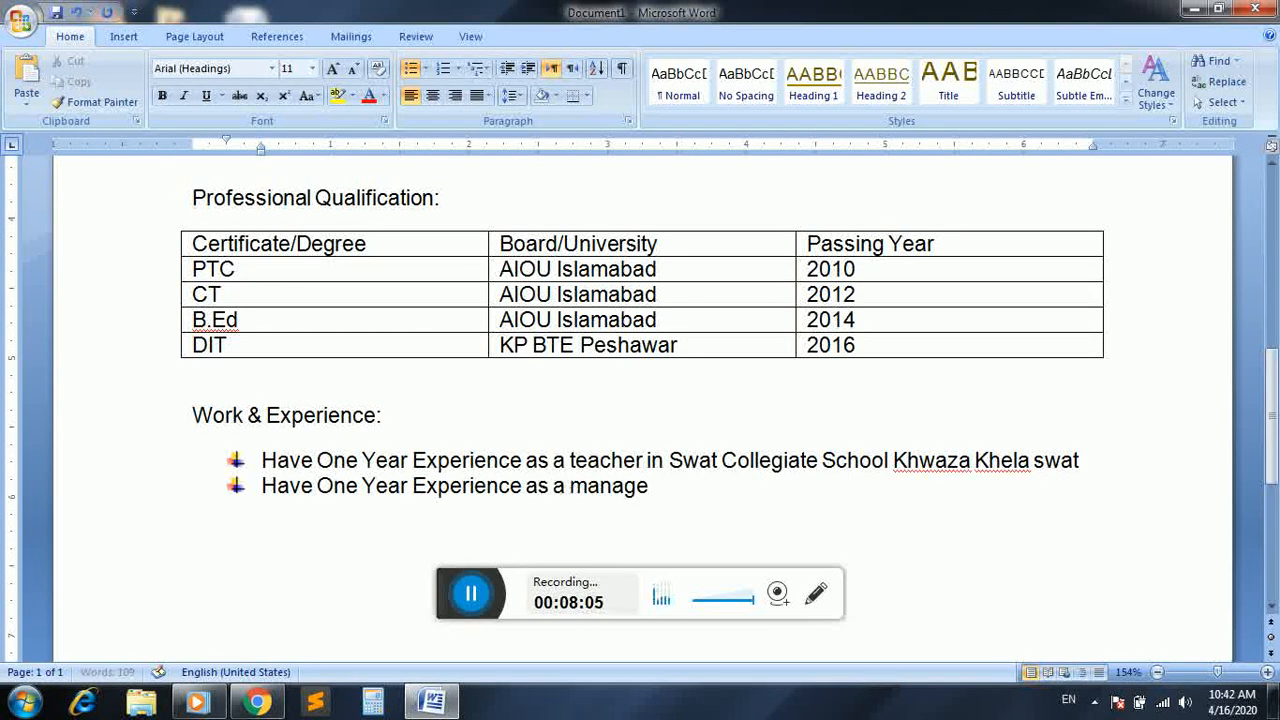
pyautogui.write('r')
# Replace "Year" with "year" in the second Work & Experience bullet
pyautogui.click(376, 486)
pyautogui.write('n Kh')
pyautogui.press('BackSpace')
pyautogui.press('BackSpace')
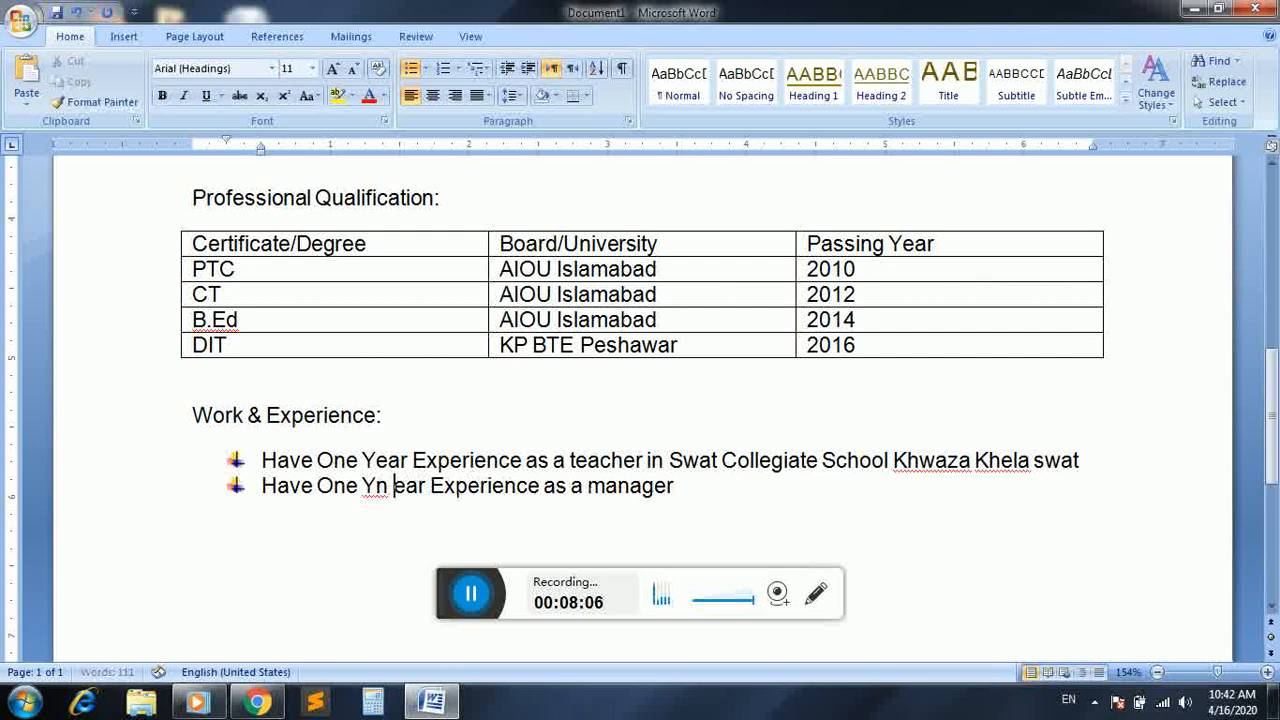
pyautogui.press('BackSpace')
pyautogui.press('BackSpace')
pyautogui.press('BackSpace')
pyautogui.press('BackSpace')
pyautogui.click(362, 486)
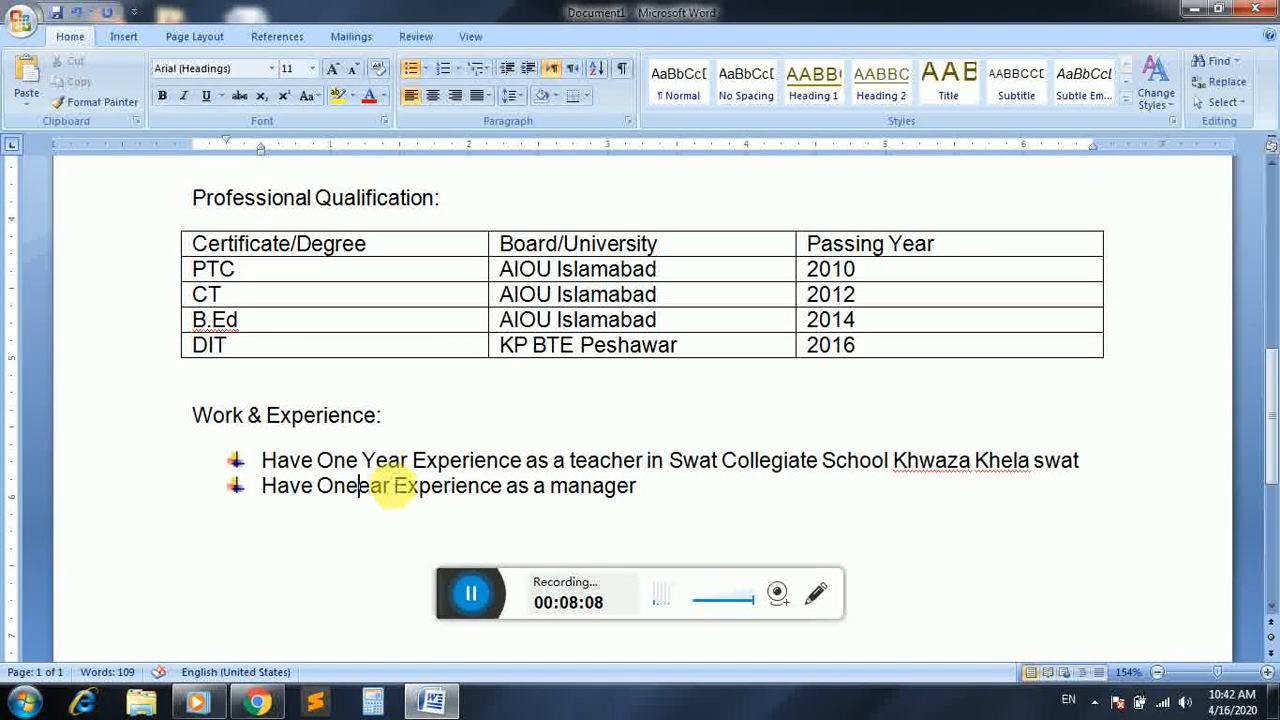
pyautogui.write('yea')
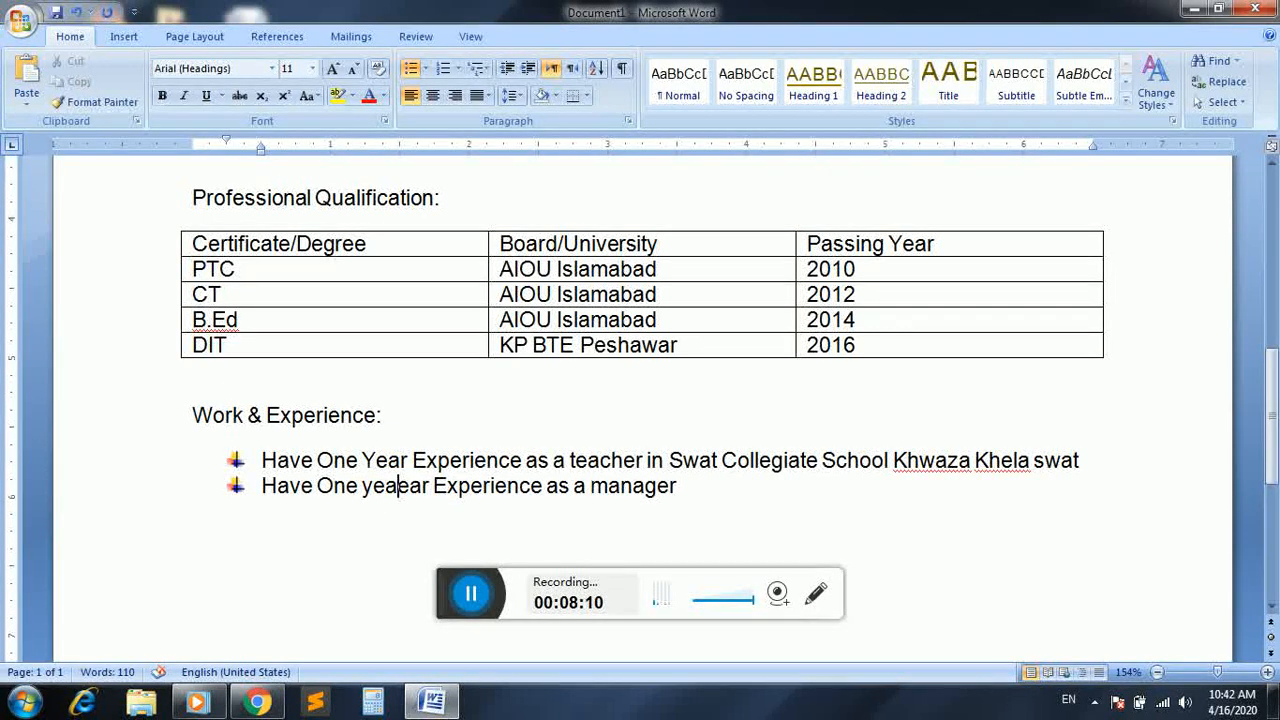
pyautogui.press('BackSpace')
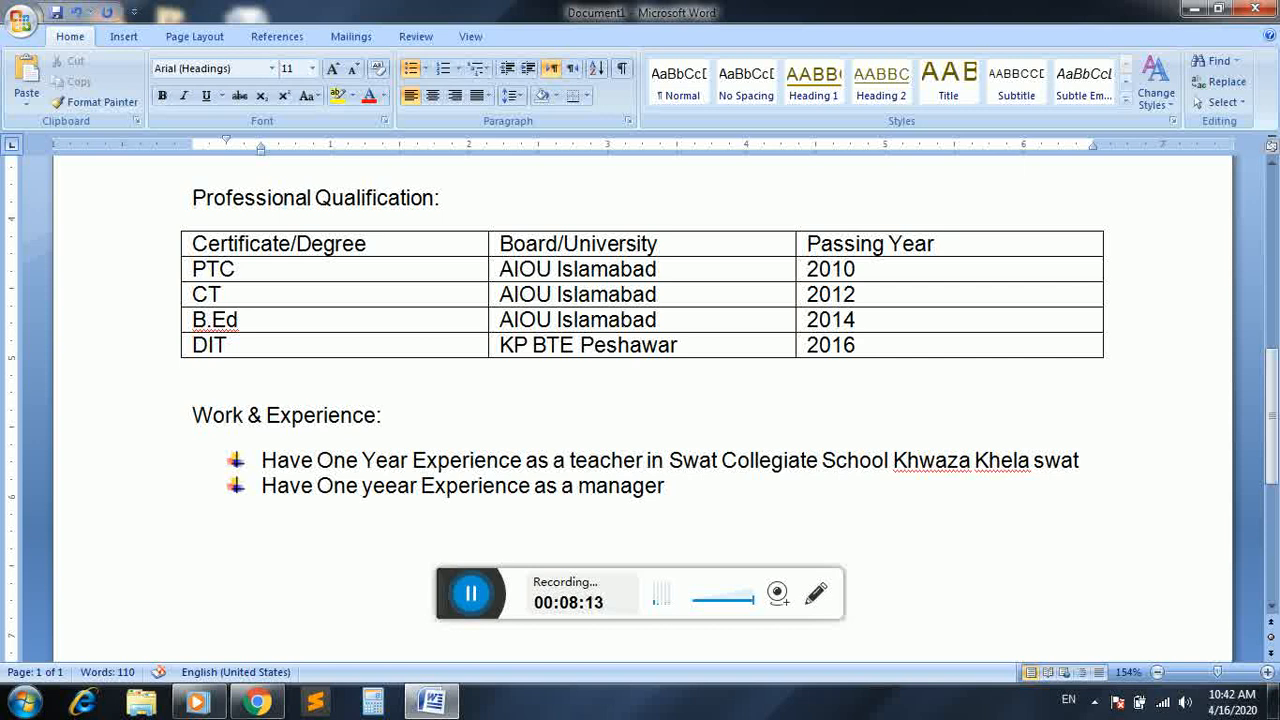
pyautogui.press('BackSpace')
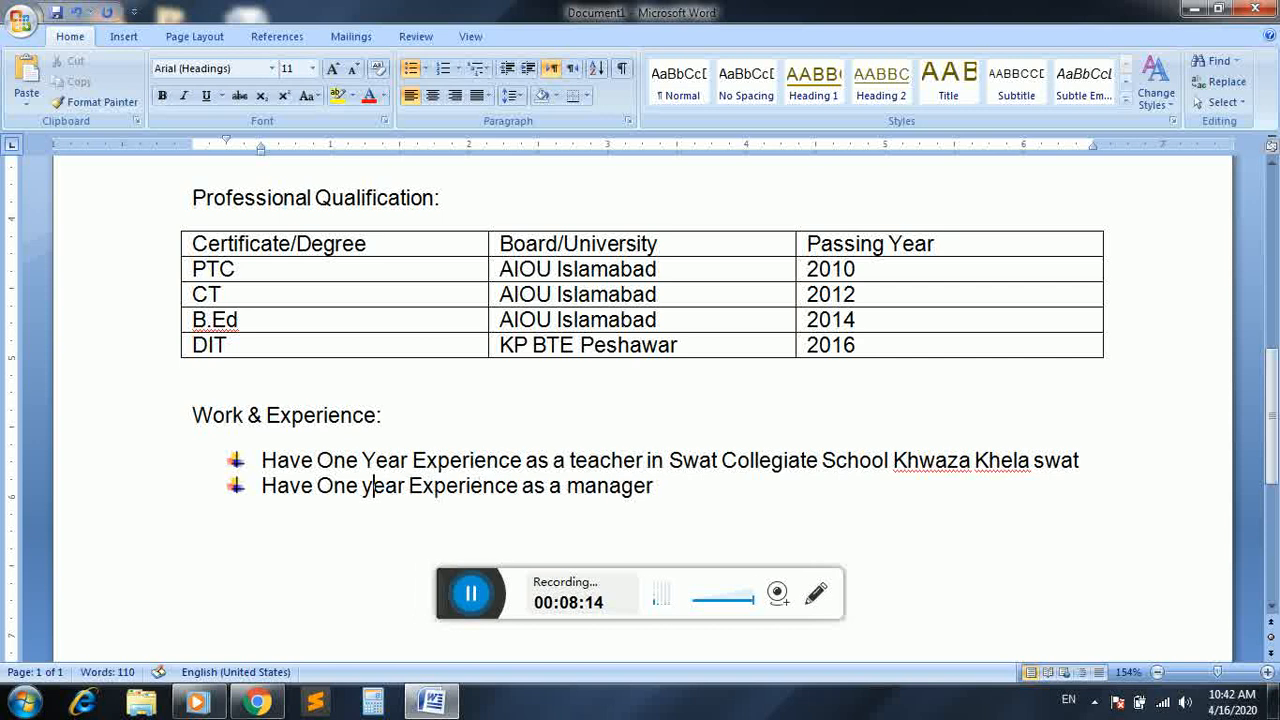
# Complete the second bullet with "in Khwaza Khela telenor Franchise.", correcting the spelling of "Franchise"
pyautogui.click(700, 490)
pyautogui.write('in Khwaza Khel')
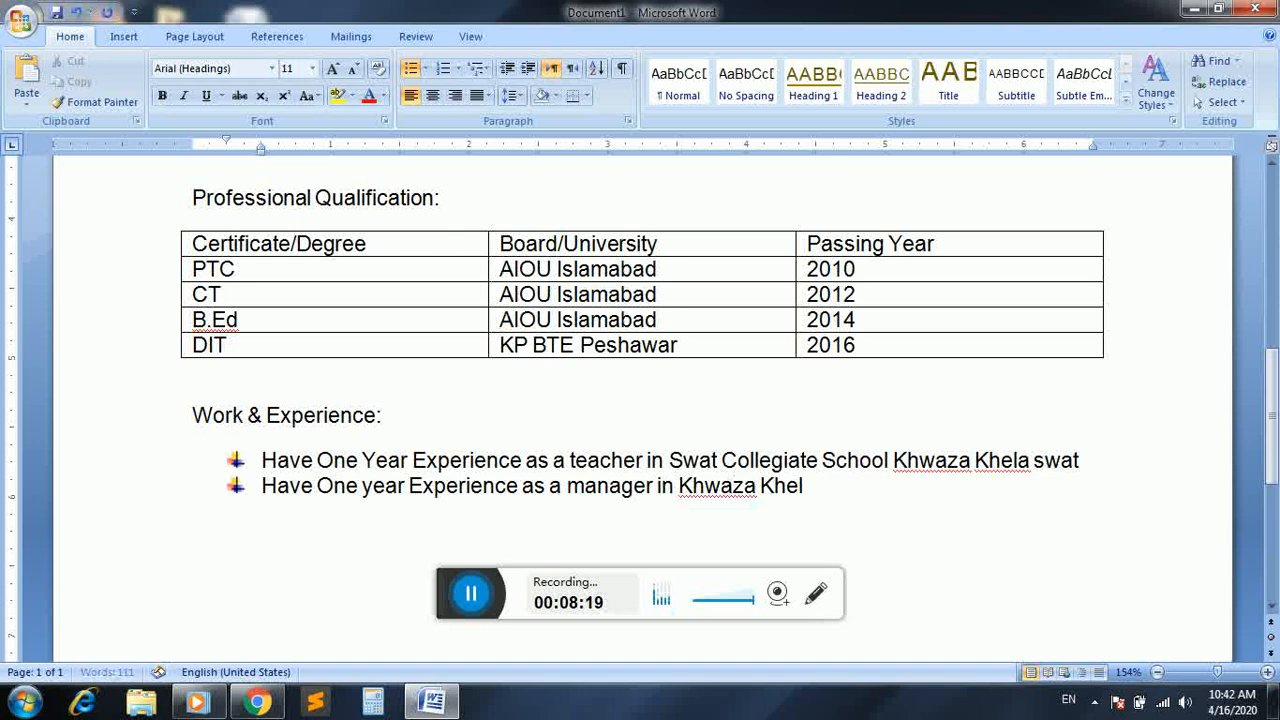
pyautogui.write('a telenor Farnchin')
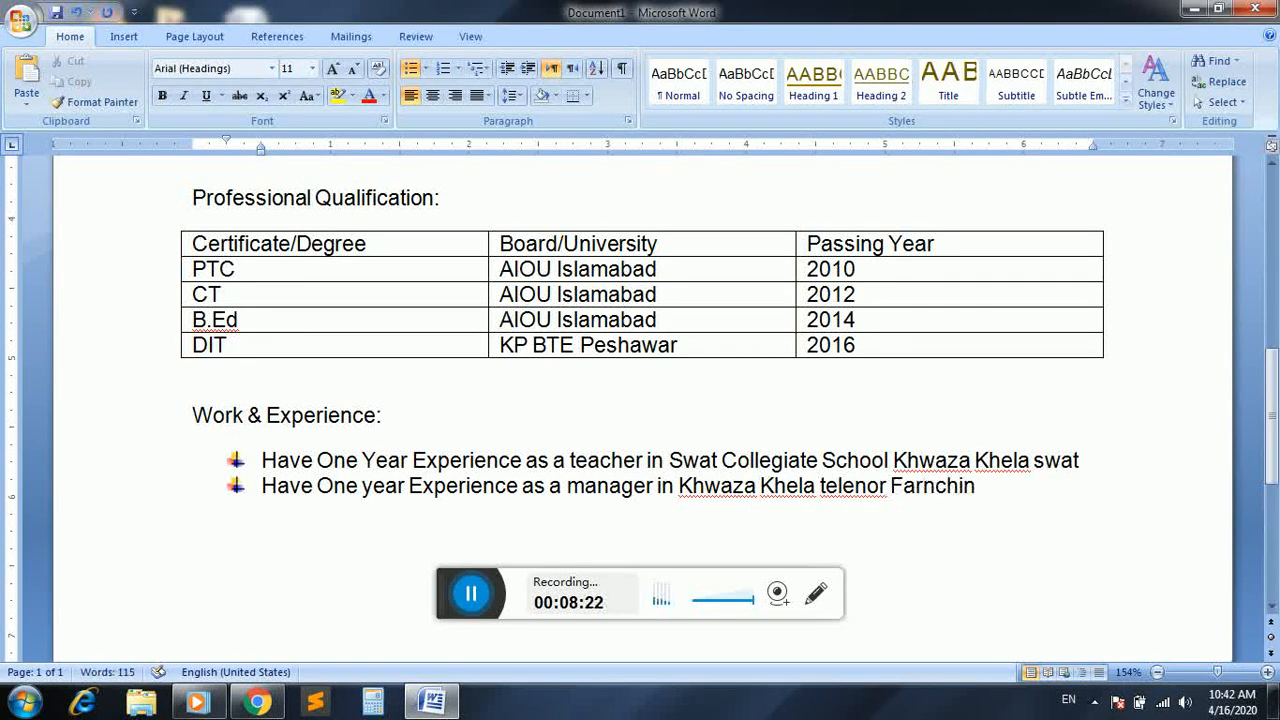
pyautogui.press('BackSpace')
pyautogui.write('se.')
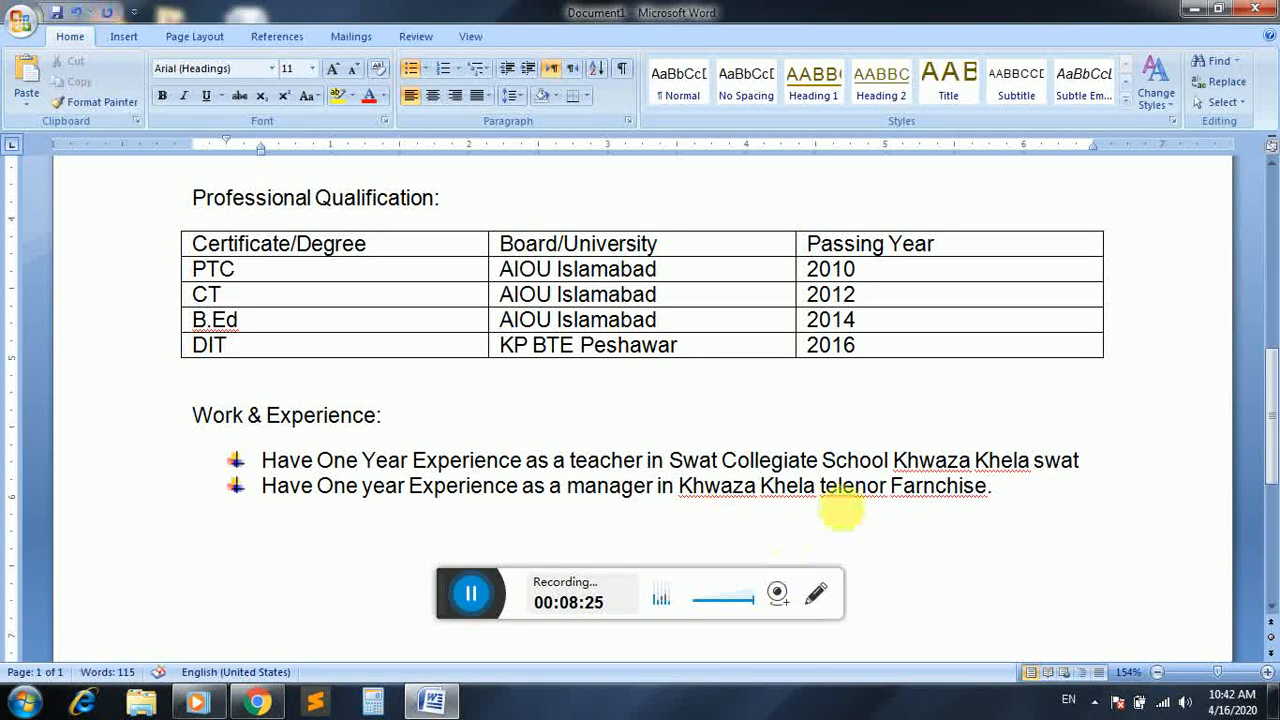
pyautogui.rightClick(940, 490)
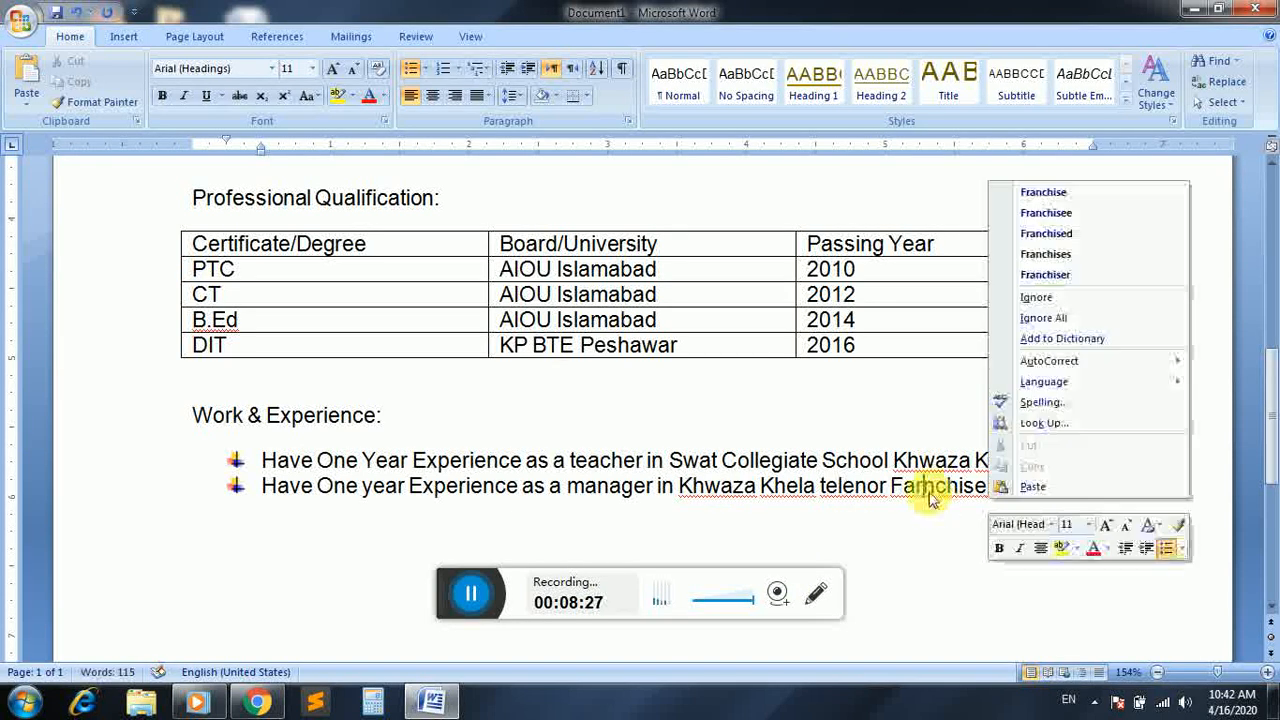
pyautogui.click(1054, 191)
# End the experience list and add the heading "Skills:" below it, leaving a blank line in between
pyautogui.click(1009, 489)
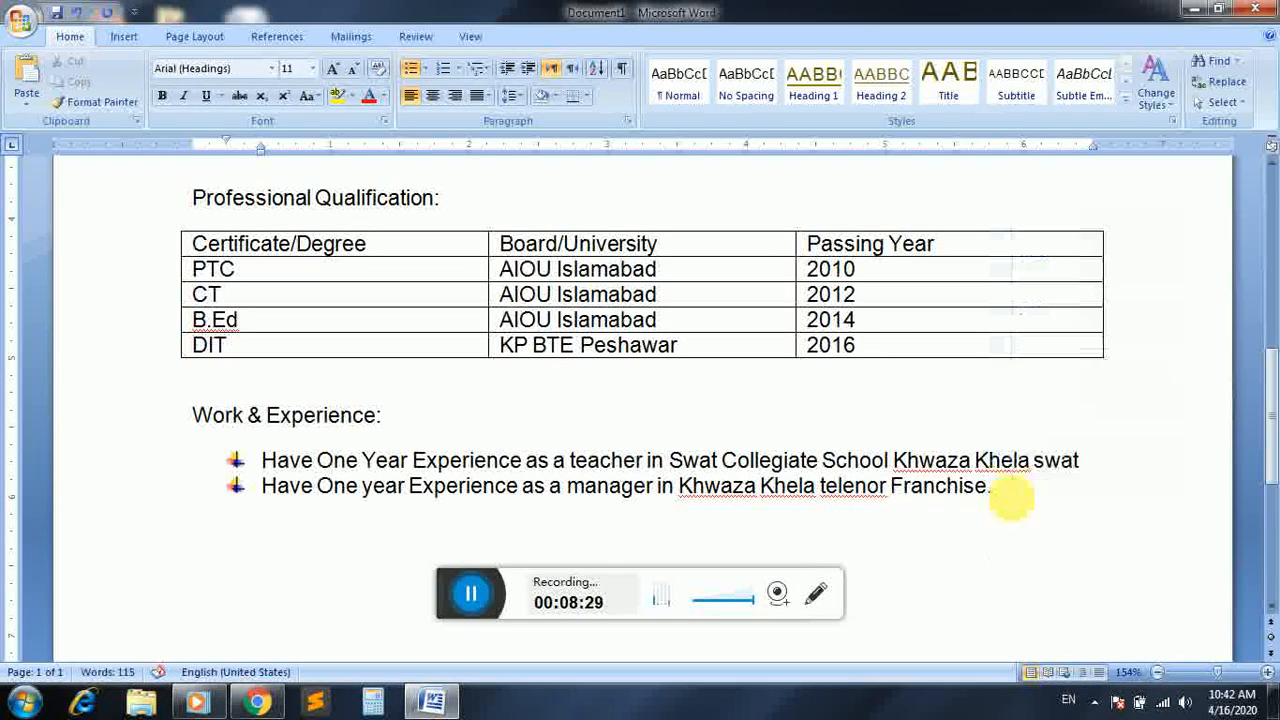
pyautogui.press('Return')
pyautogui.press('Return')
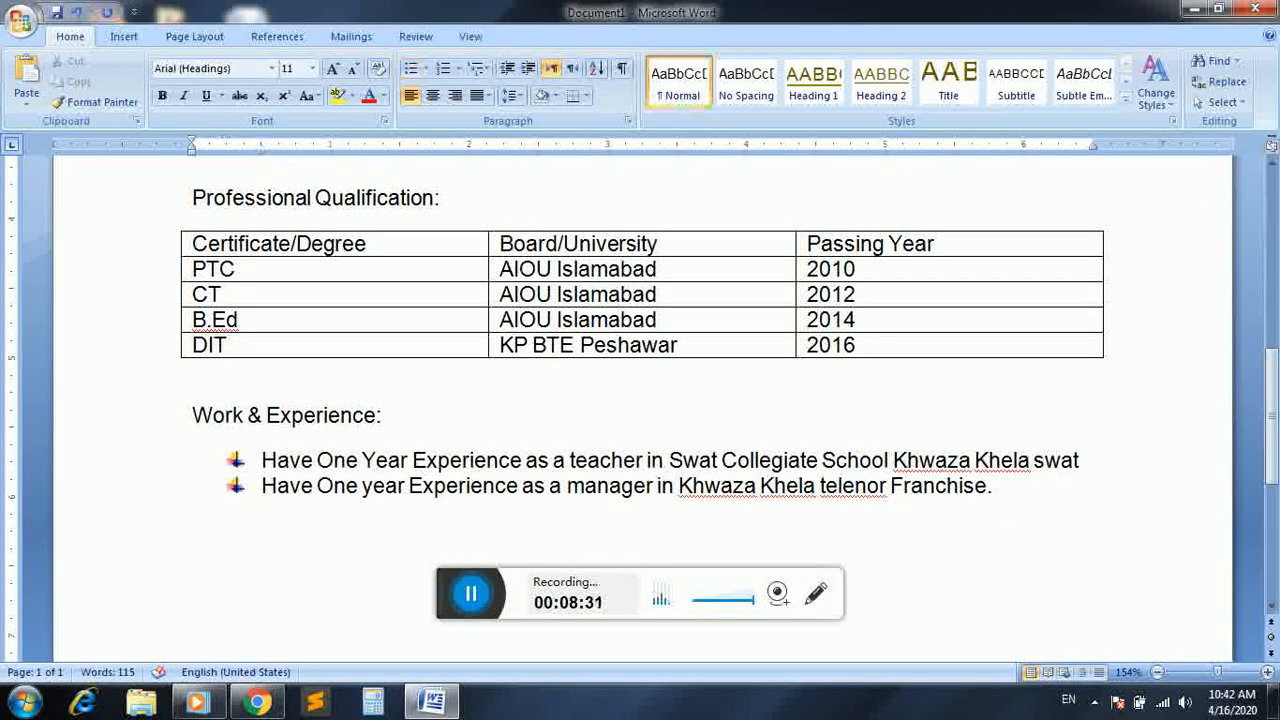
pyautogui.press('Return')
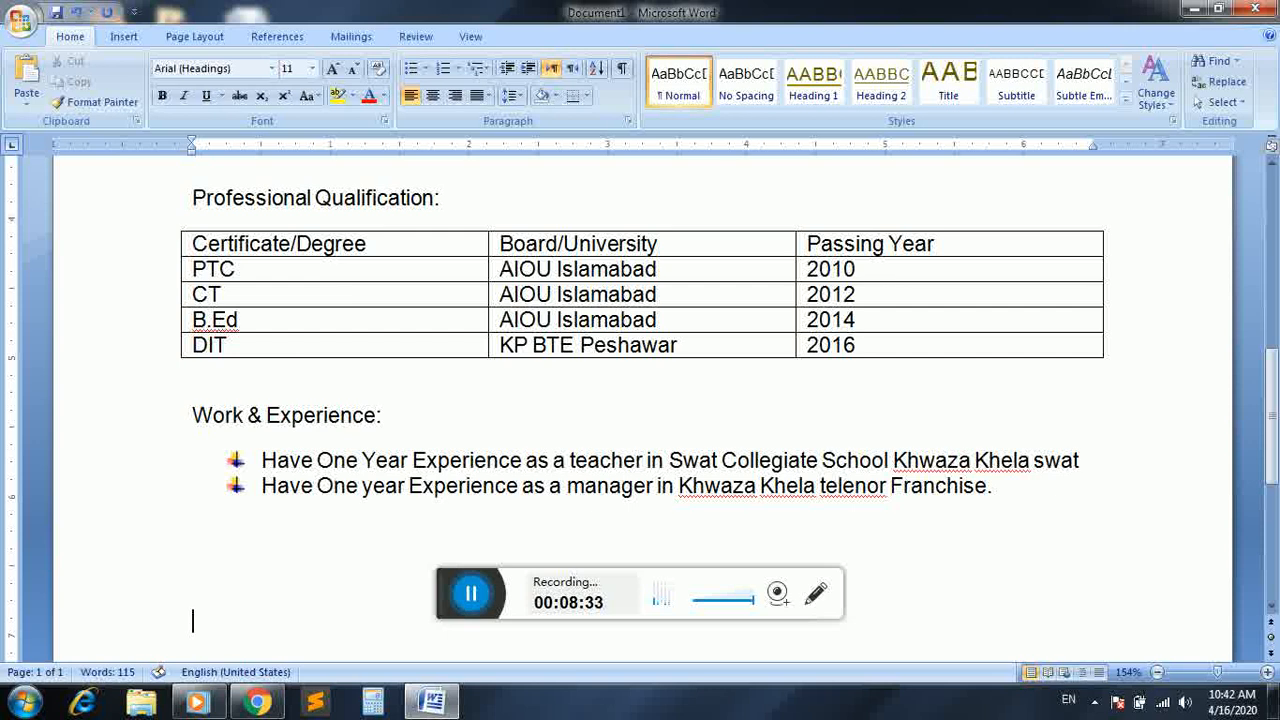
pyautogui.press('BackSpace')
pyautogui.write('Skills:')
pyautogui.press('Return')
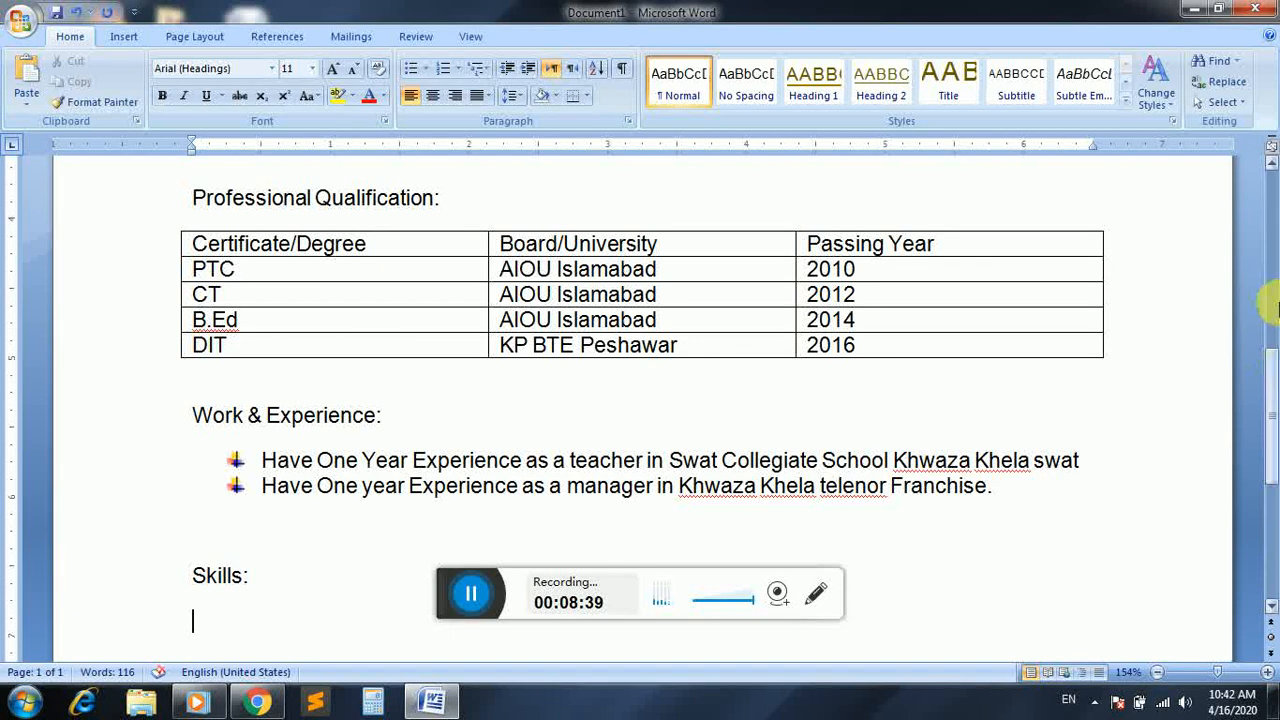
# Start a four-diamond bulleted list under the Skills heading with "English and Urdu Composing"
pyautogui.scroll(-5, 1275, 403)
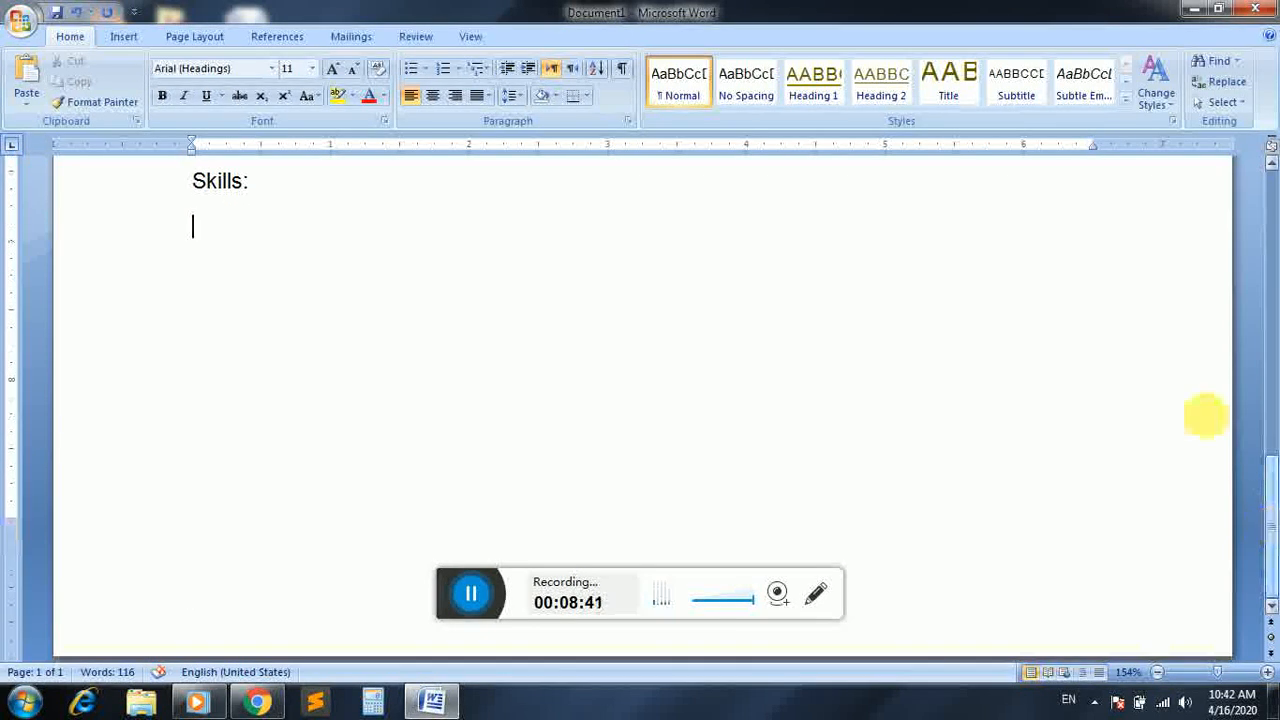
pyautogui.click(427, 70)
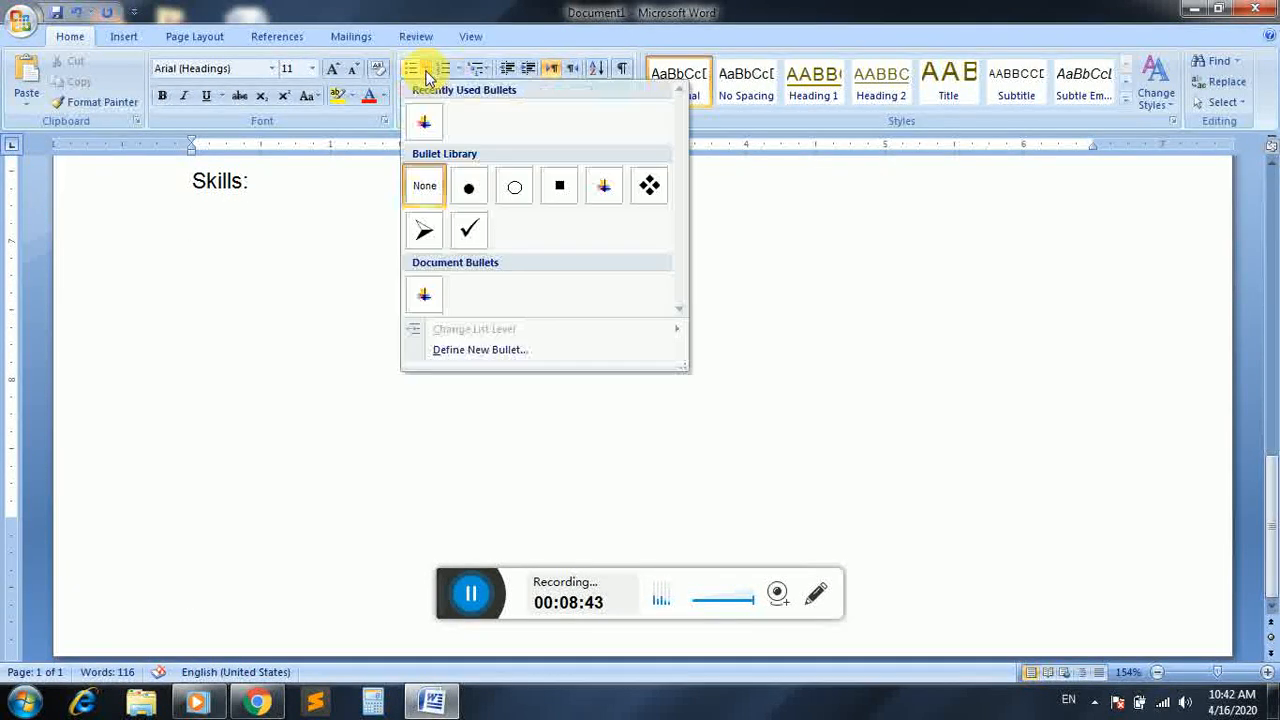
pyautogui.click(640, 188)
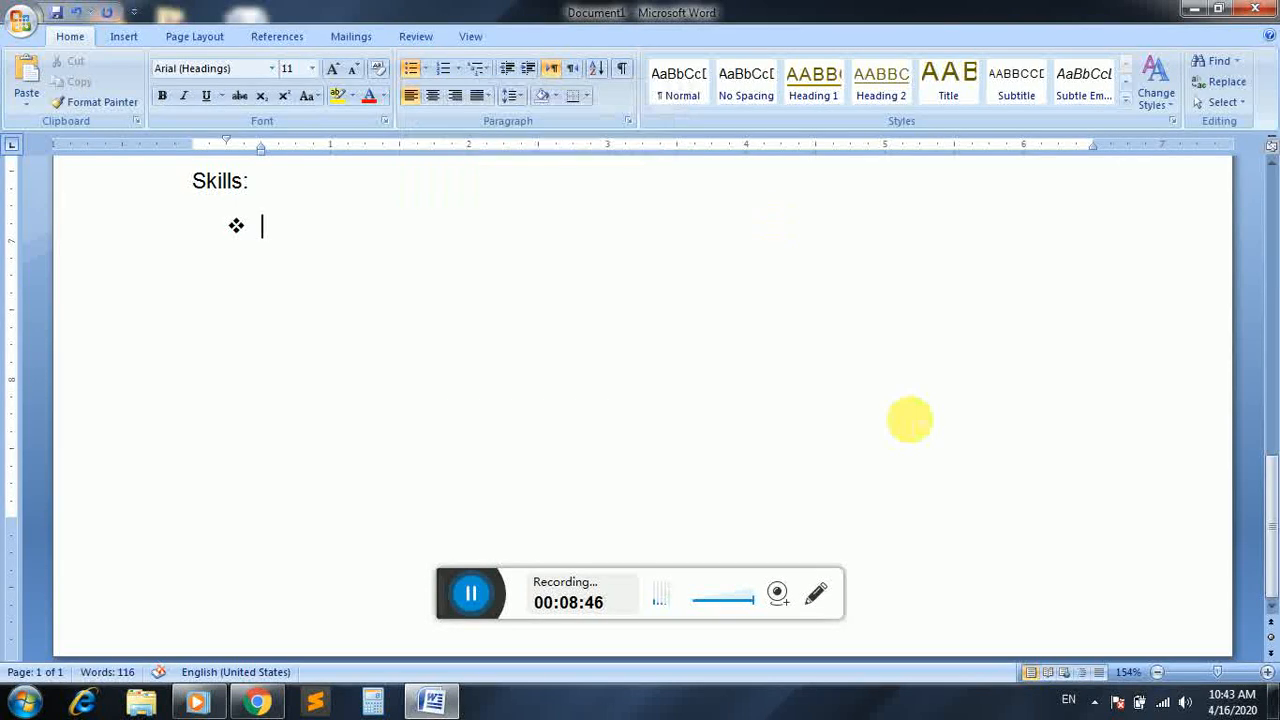
pyautogui.write('English and')
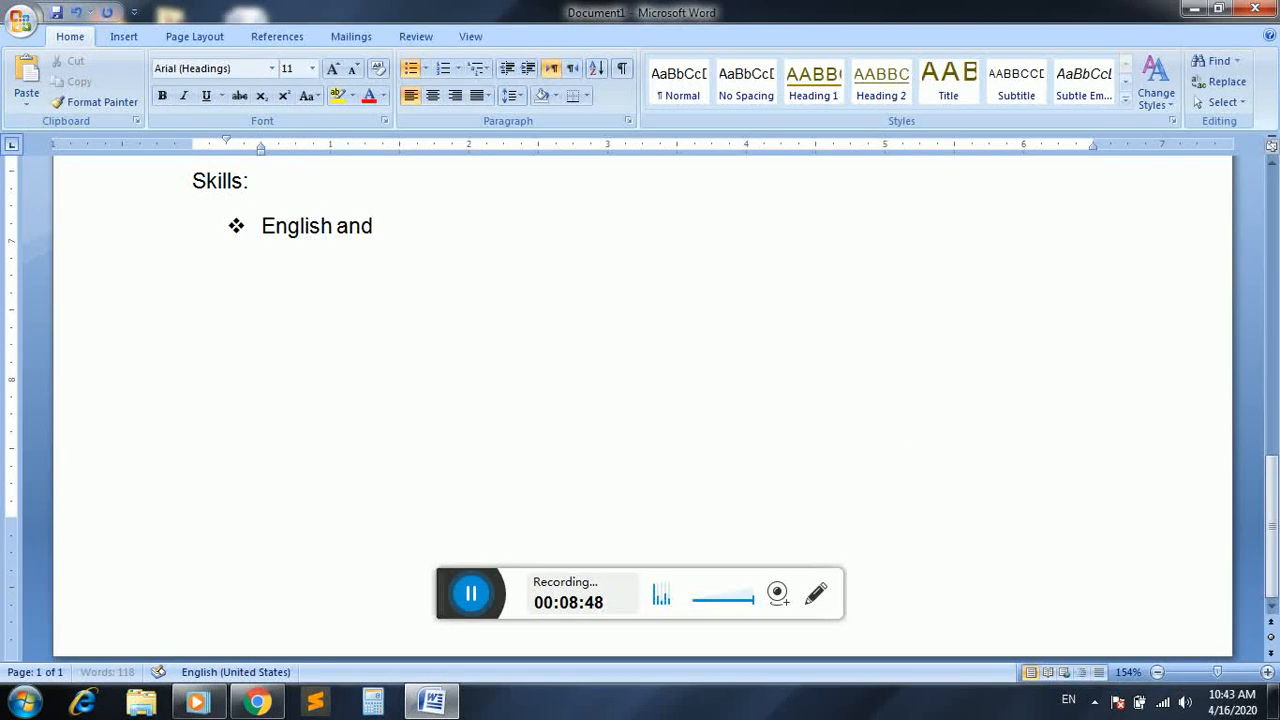
pyautogui.write(' Urdu Compo')
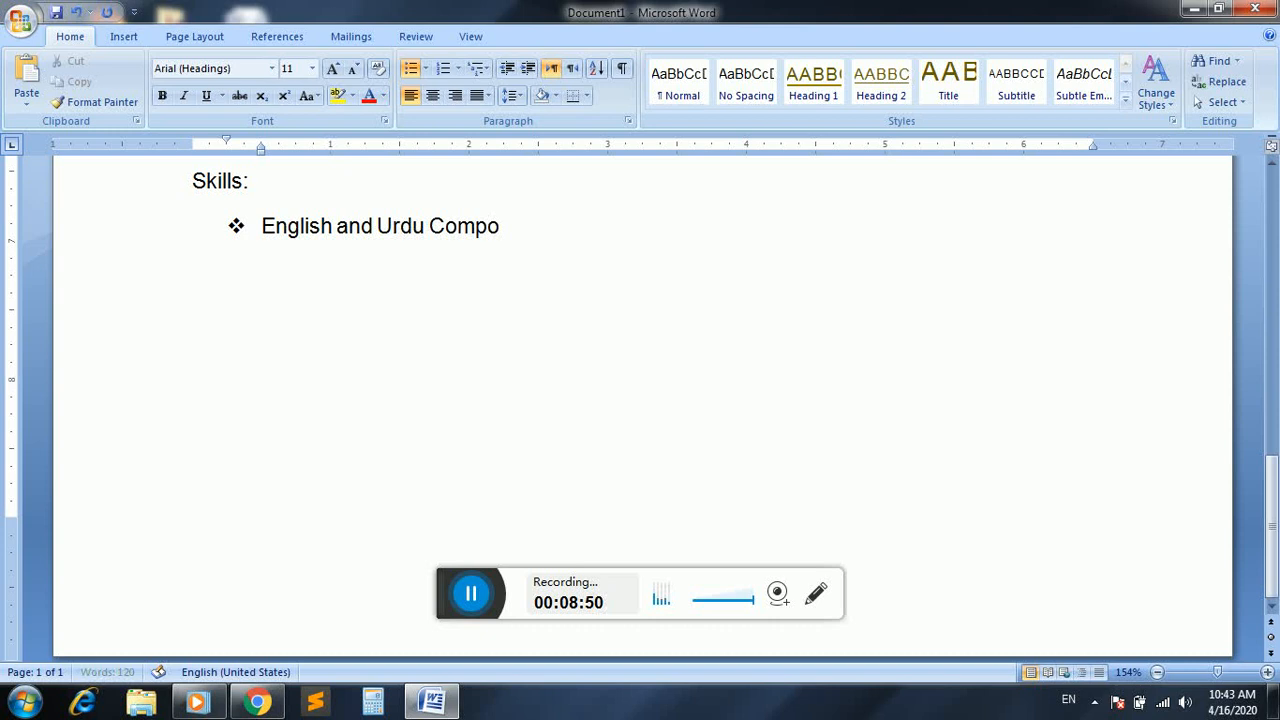
pyautogui.write('sing G')
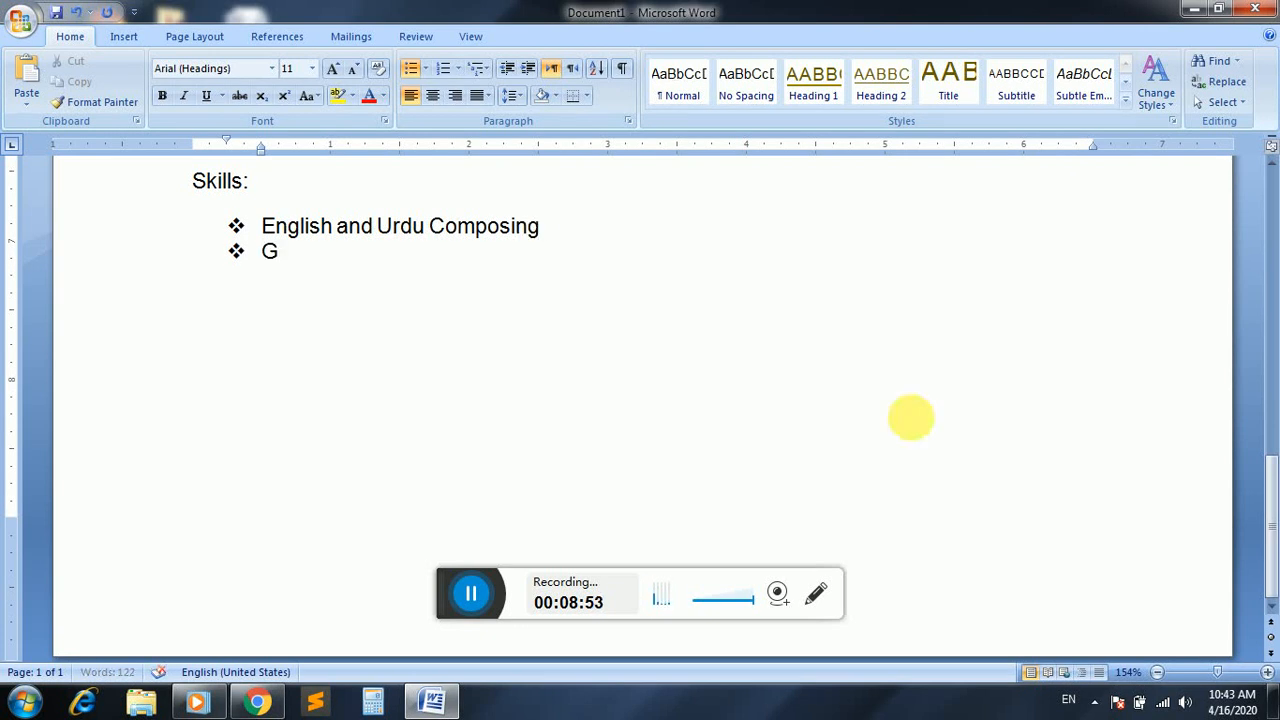
pyautogui.write('raphics Designing')
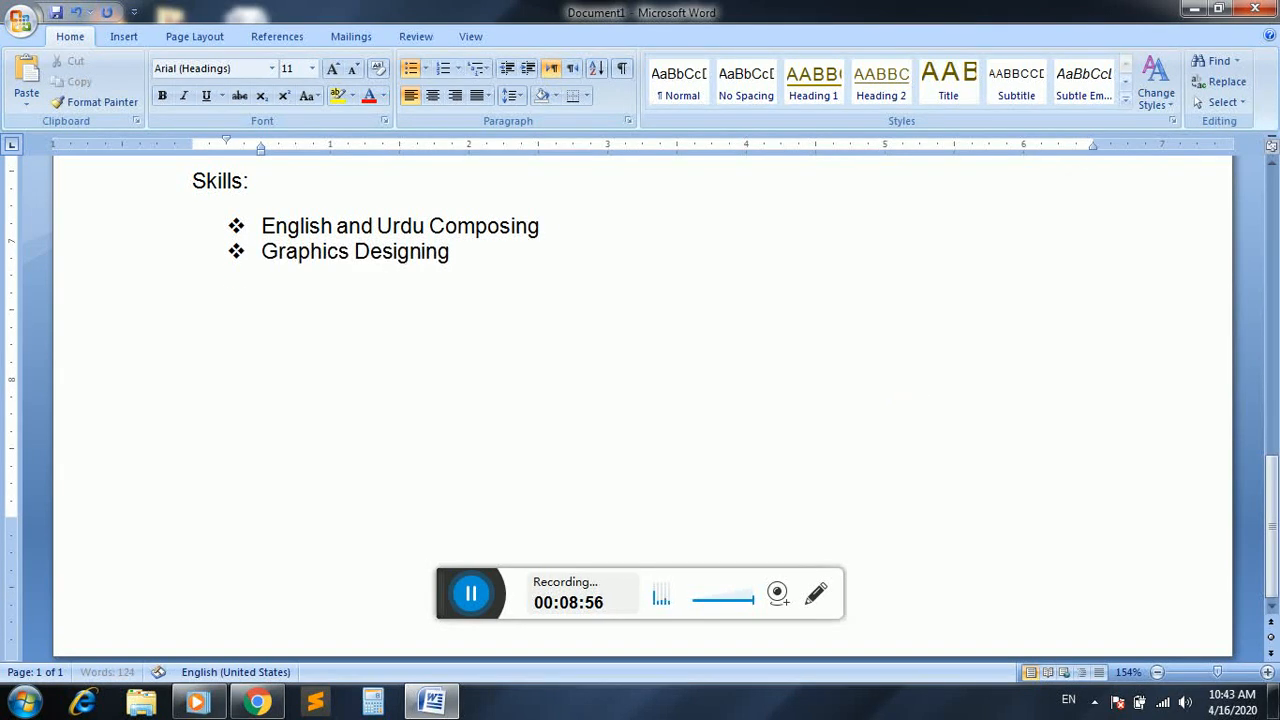
# Add "Graphics Designing" and "Programming Development" as the second and third bullets of the Skills list
pyautogui.press('Return')
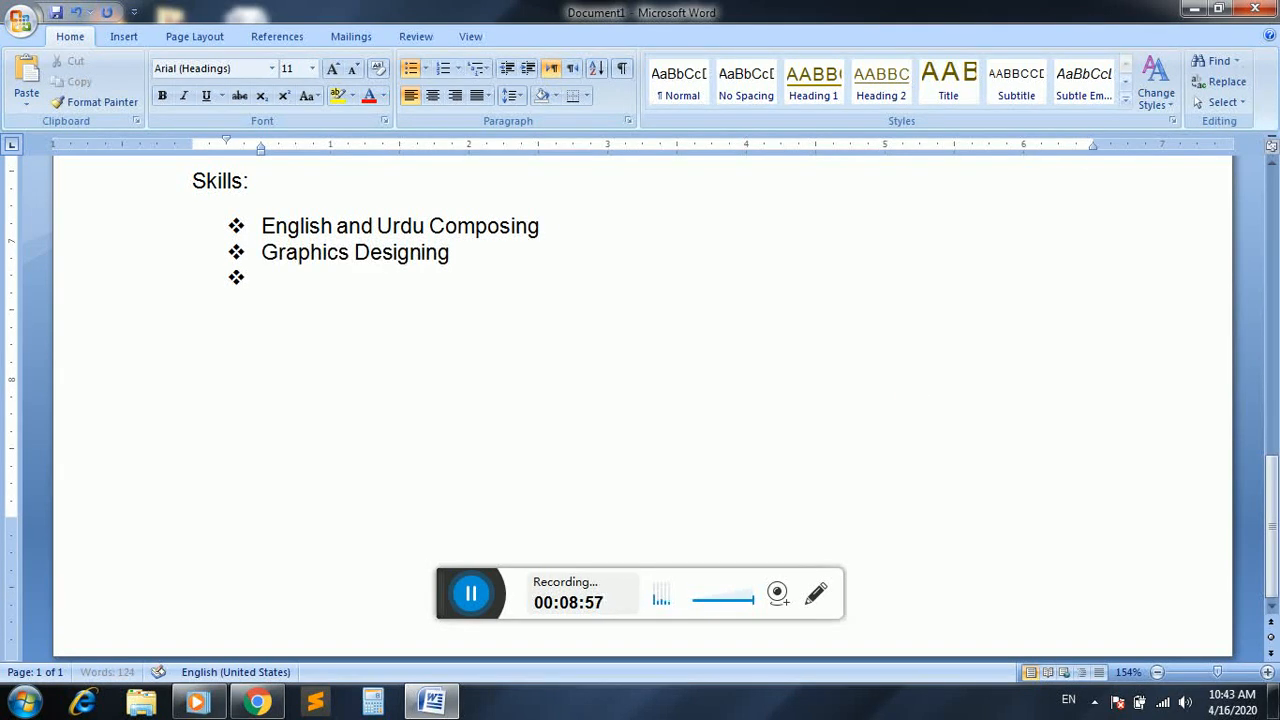
pyautogui.write('Programm')
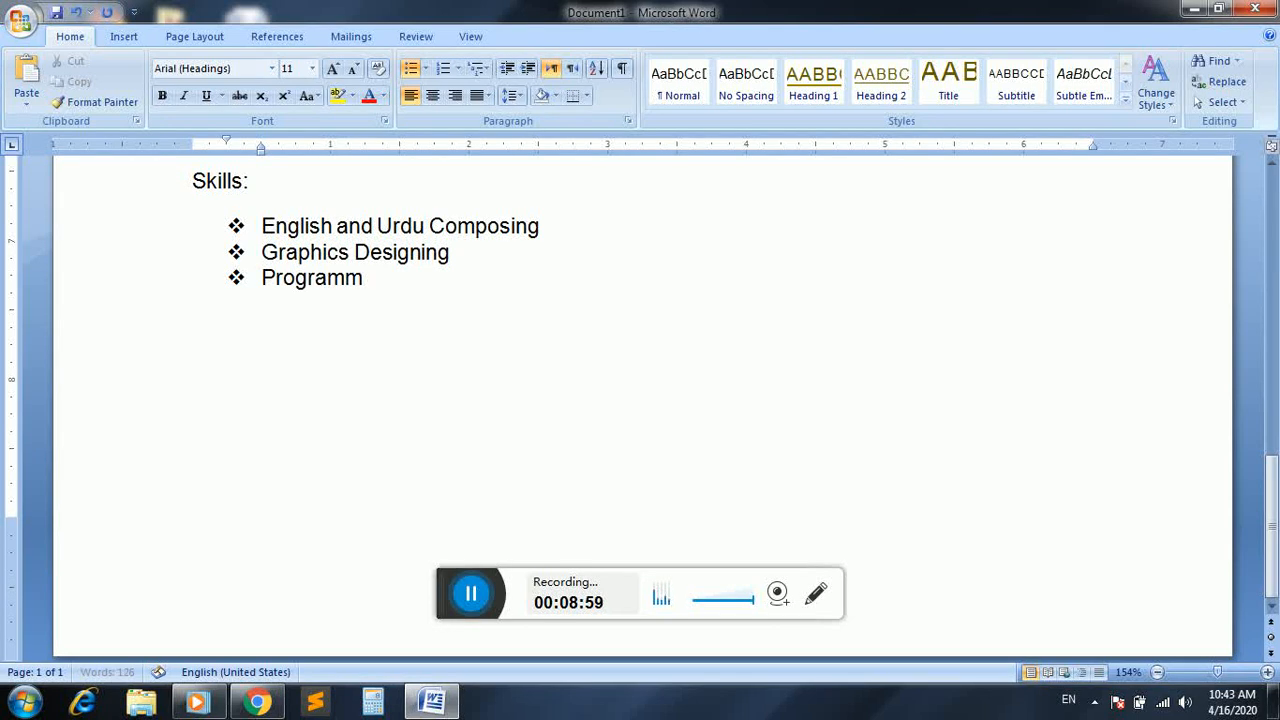
pyautogui.write('ing Develo')
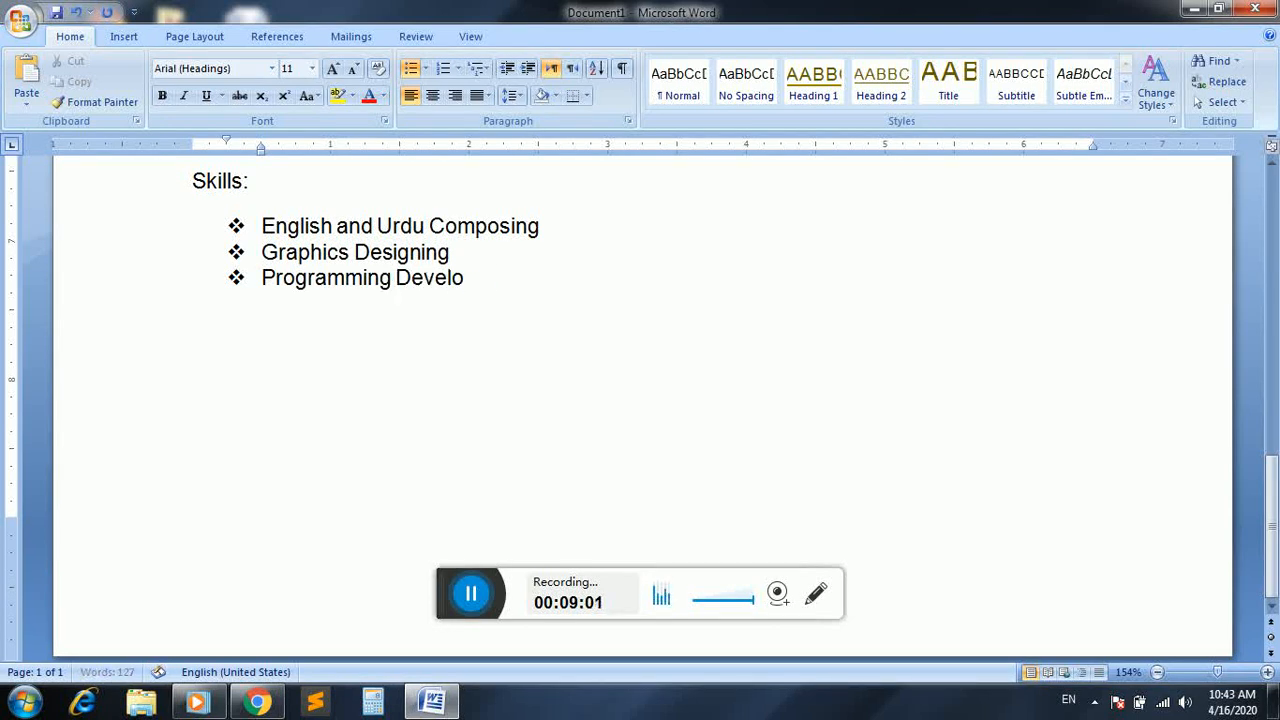
pyautogui.write('pment')
pyautogui.press('Return')
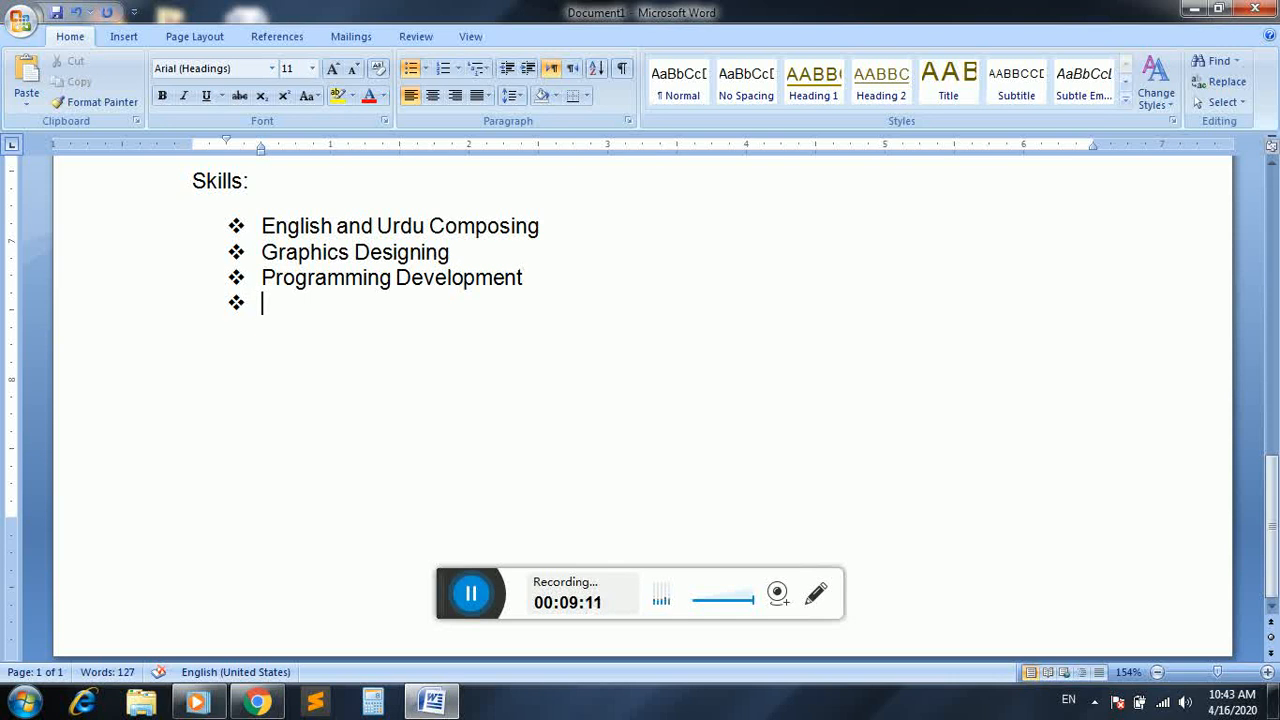
# Add "Tailoring" and "Driving" as the fourth and fifth bullets of the Skills list
pyautogui.write('Tail')
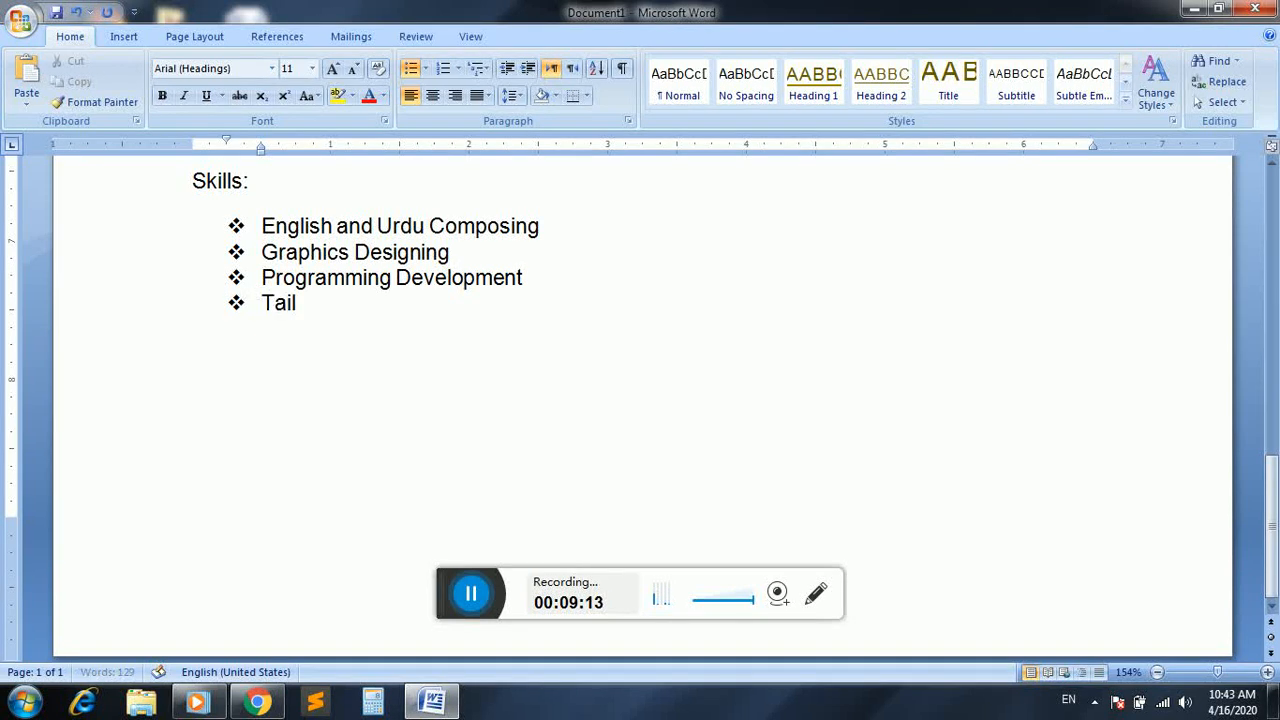
pyautogui.write('oring')
pyautogui.press('Return')
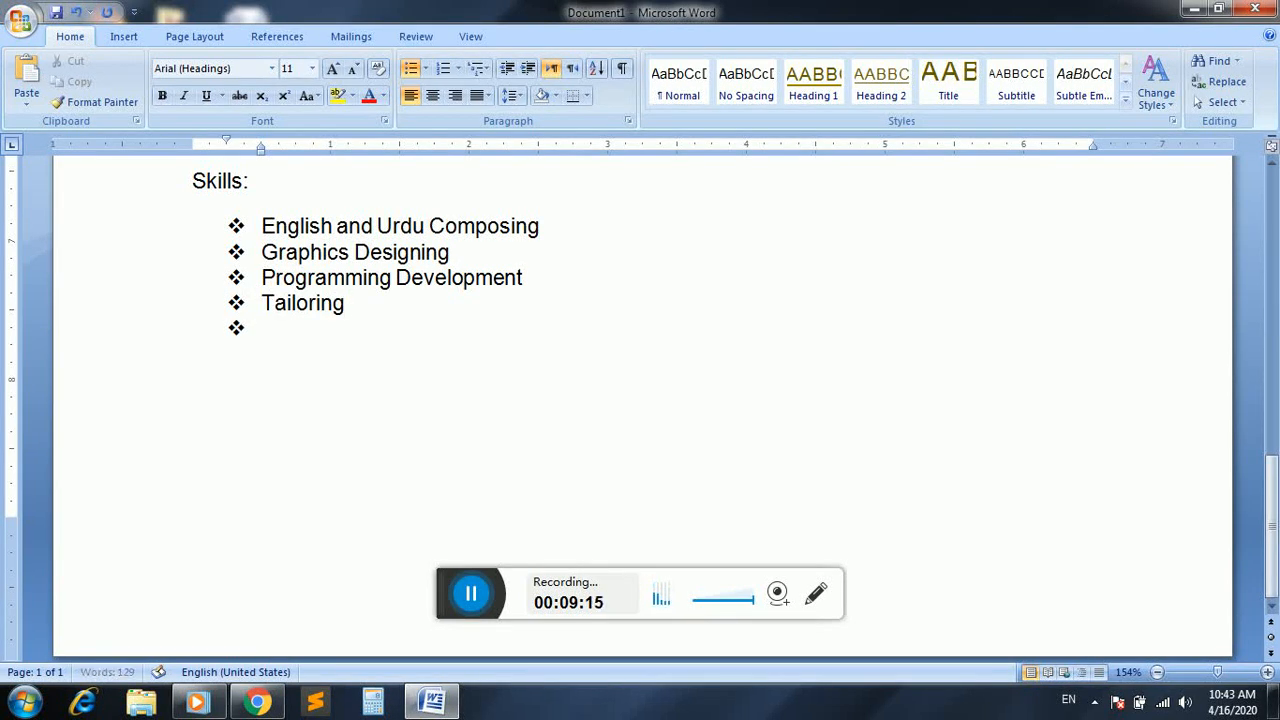
pyautogui.write('Driving')
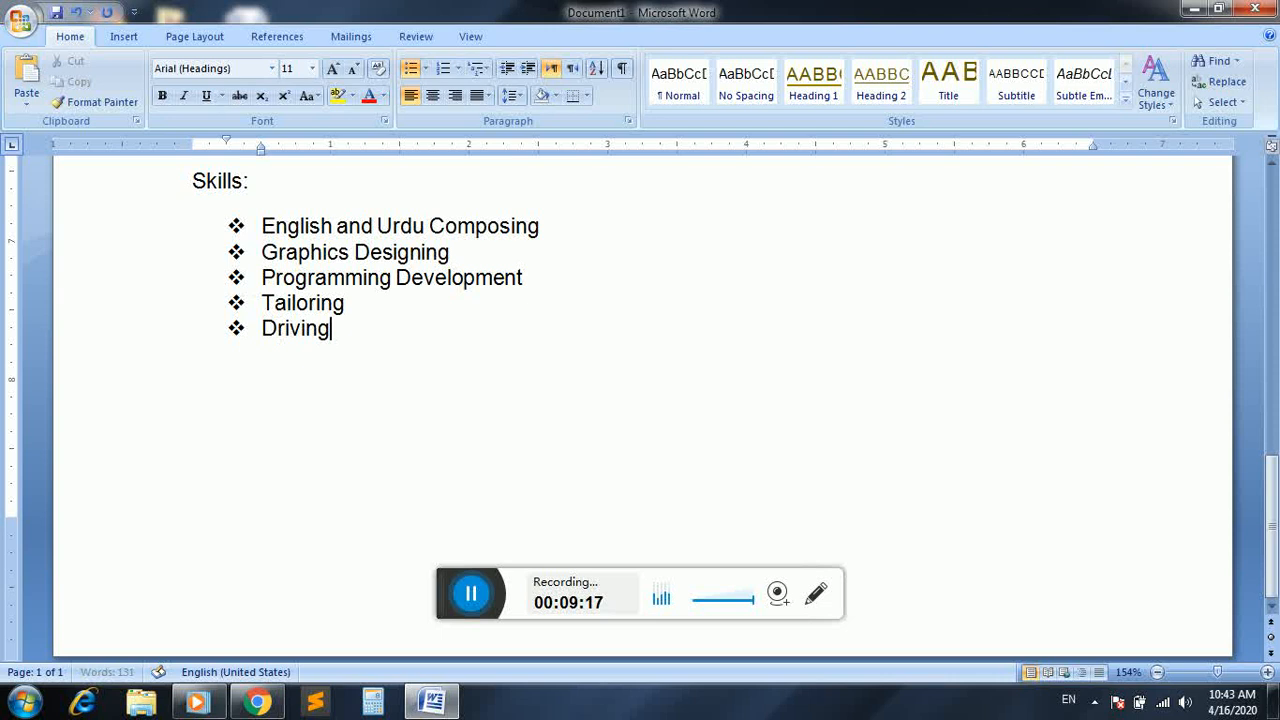
# End the Skills list and add the heading "Languages:" below it
pyautogui.press('Return')
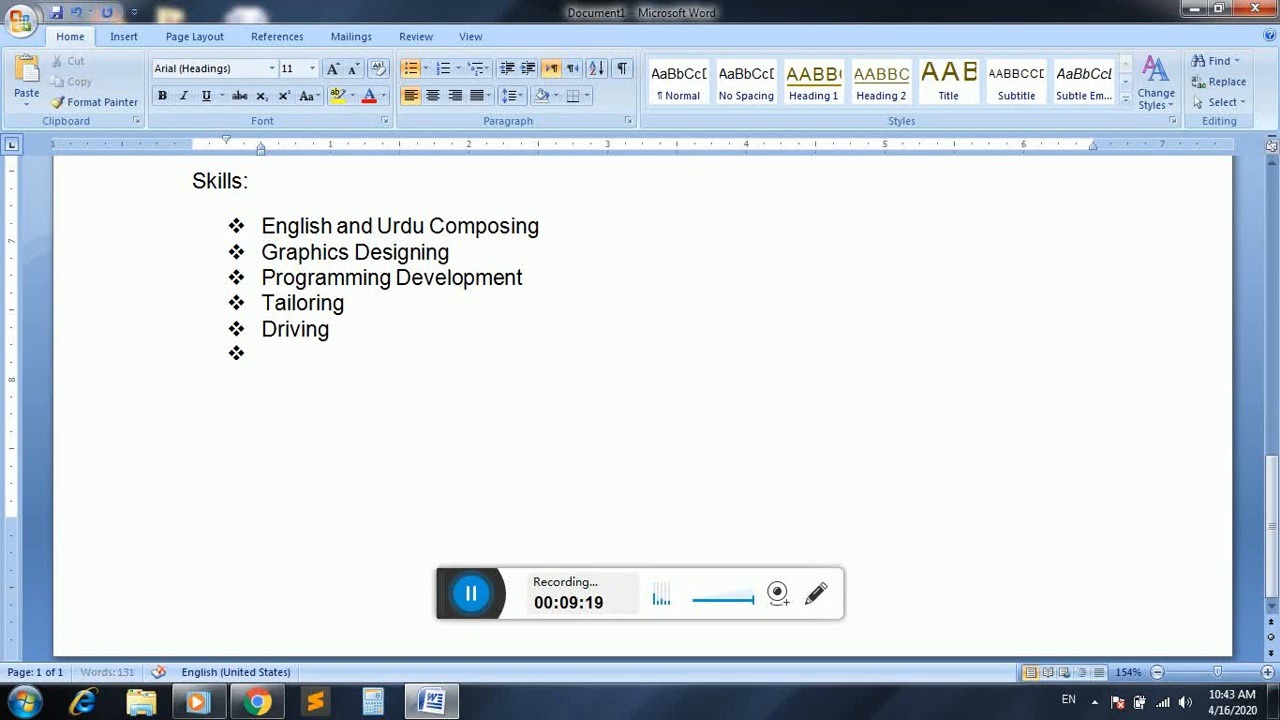
pyautogui.press('Return')
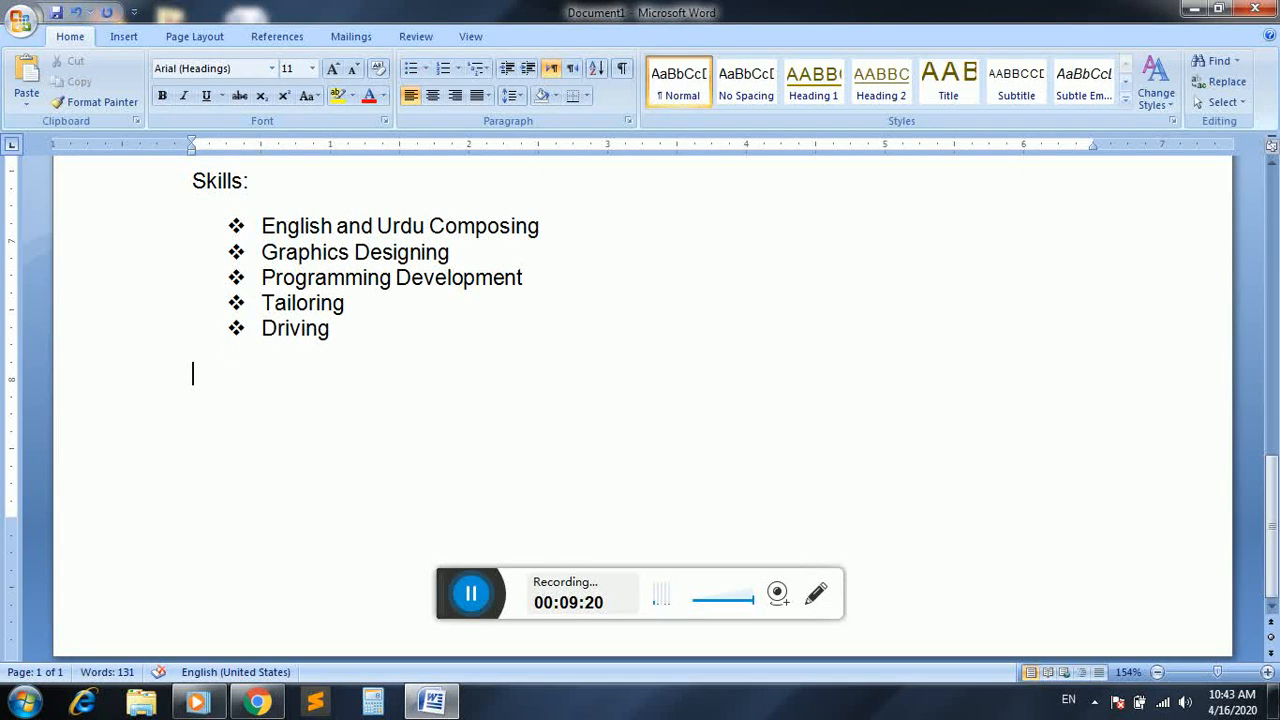
pyautogui.write('Language')
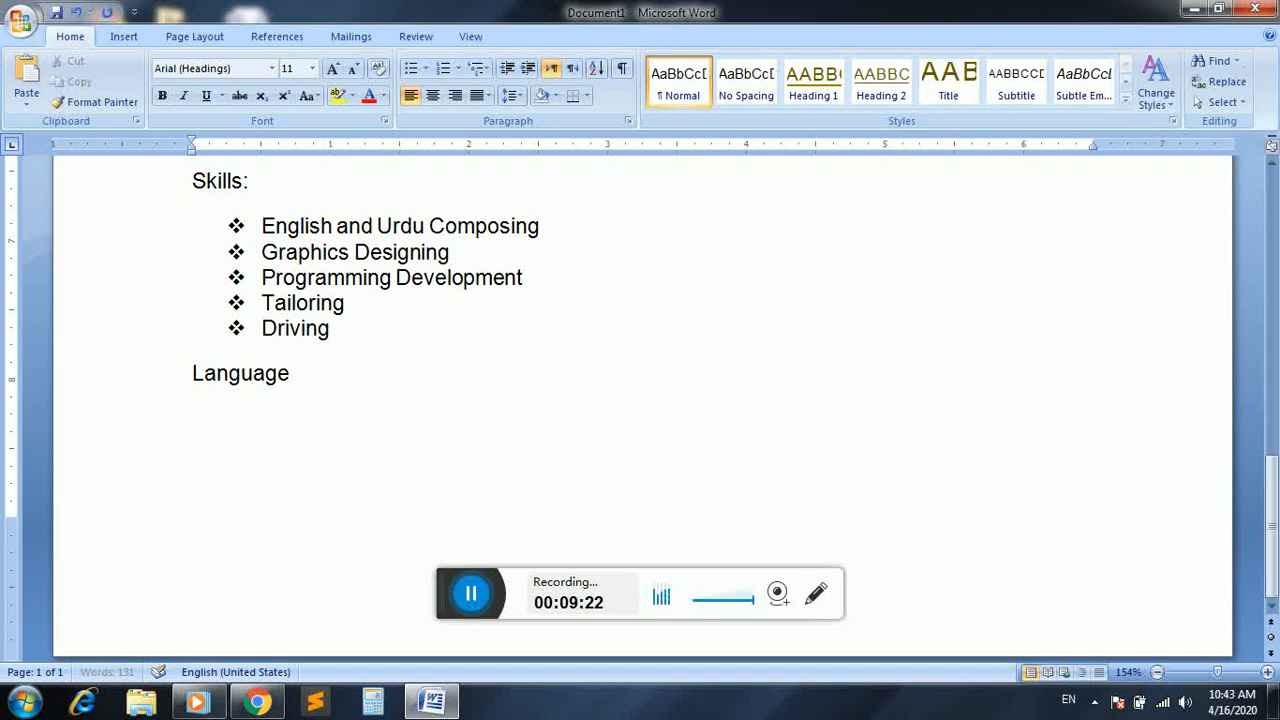
pyautogui.write('s:')
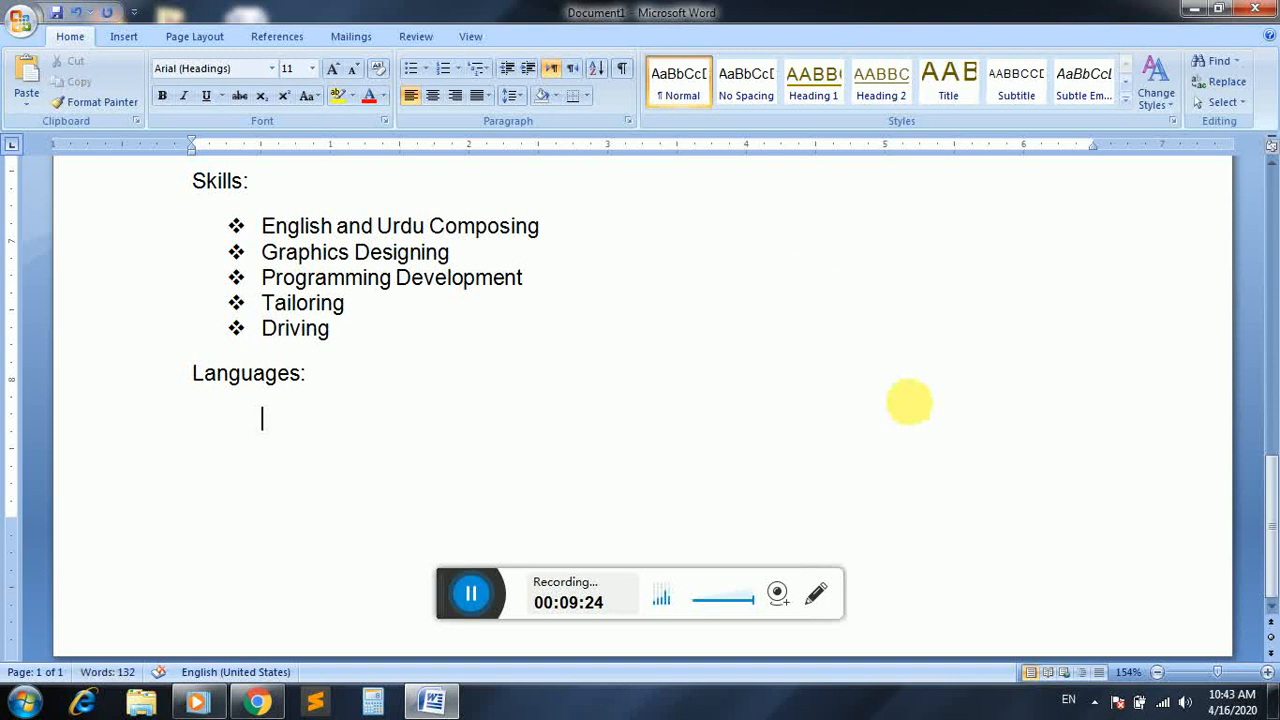
# Create an indented list with the multicoloured bullet under the Languages heading, containing "English", "Urdu" and "Pashto"
pyautogui.click(432, 65)
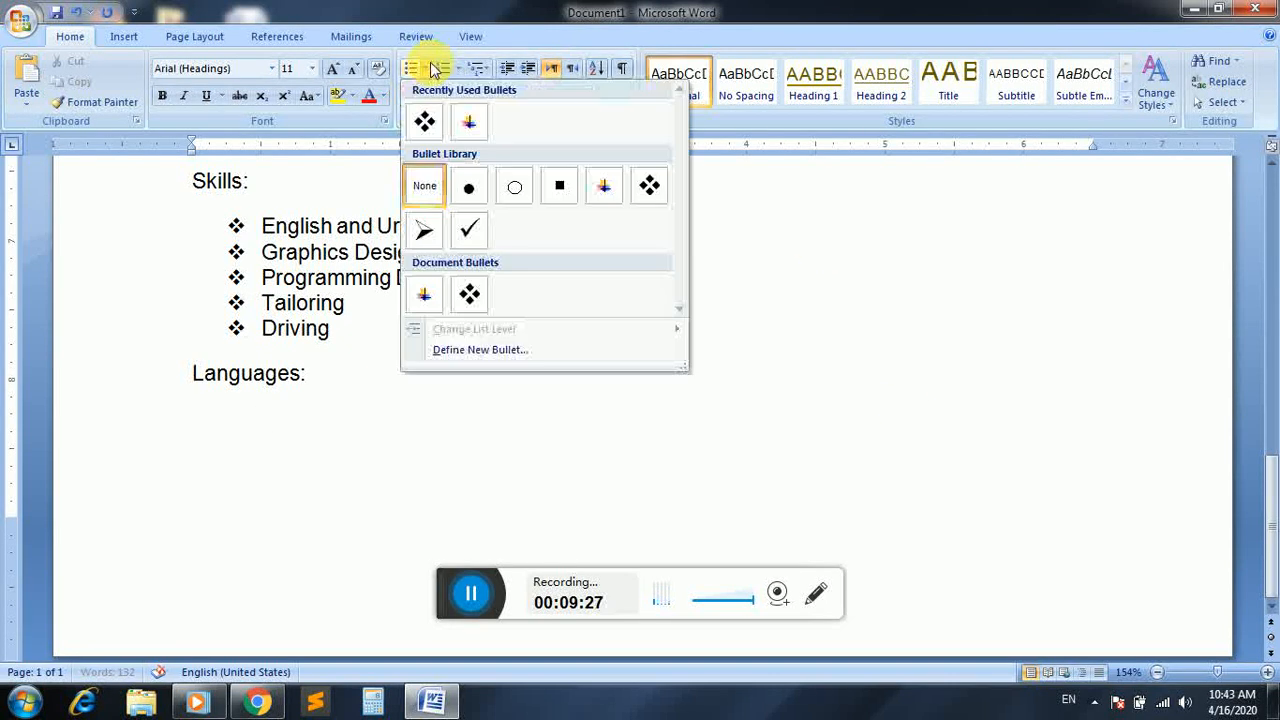
pyautogui.click(469, 121)
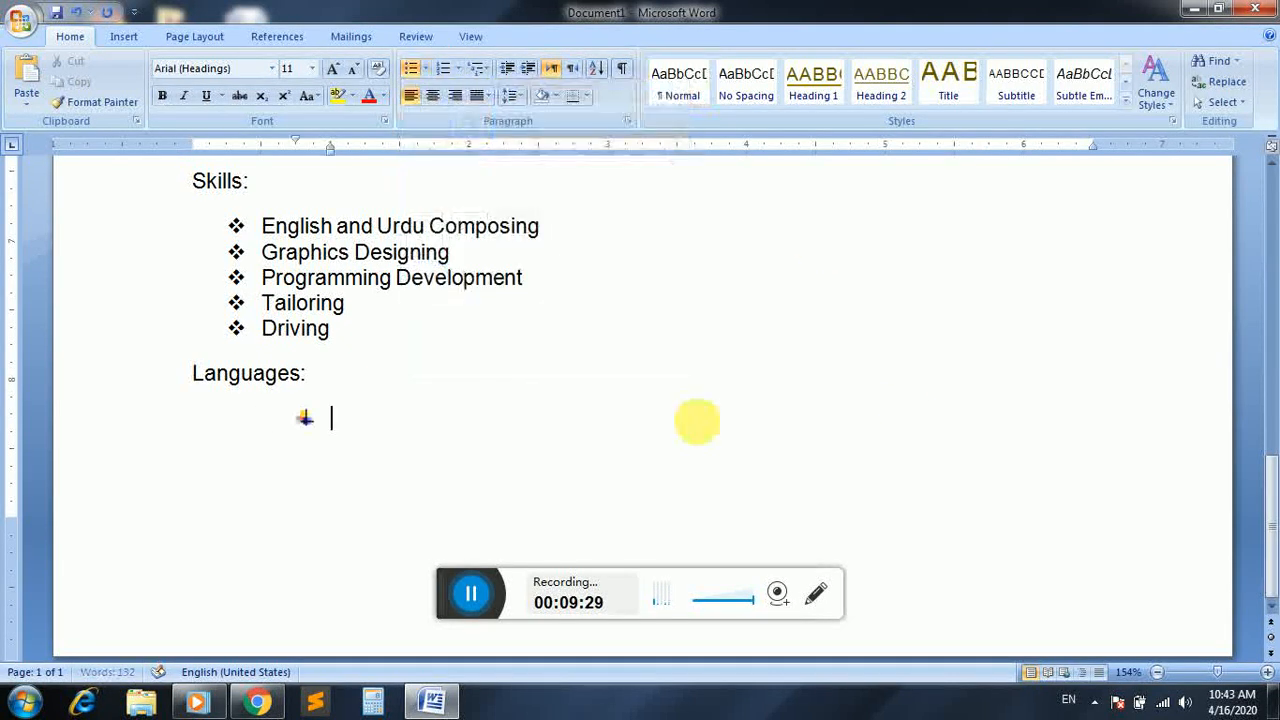
pyautogui.write('English Urdu')
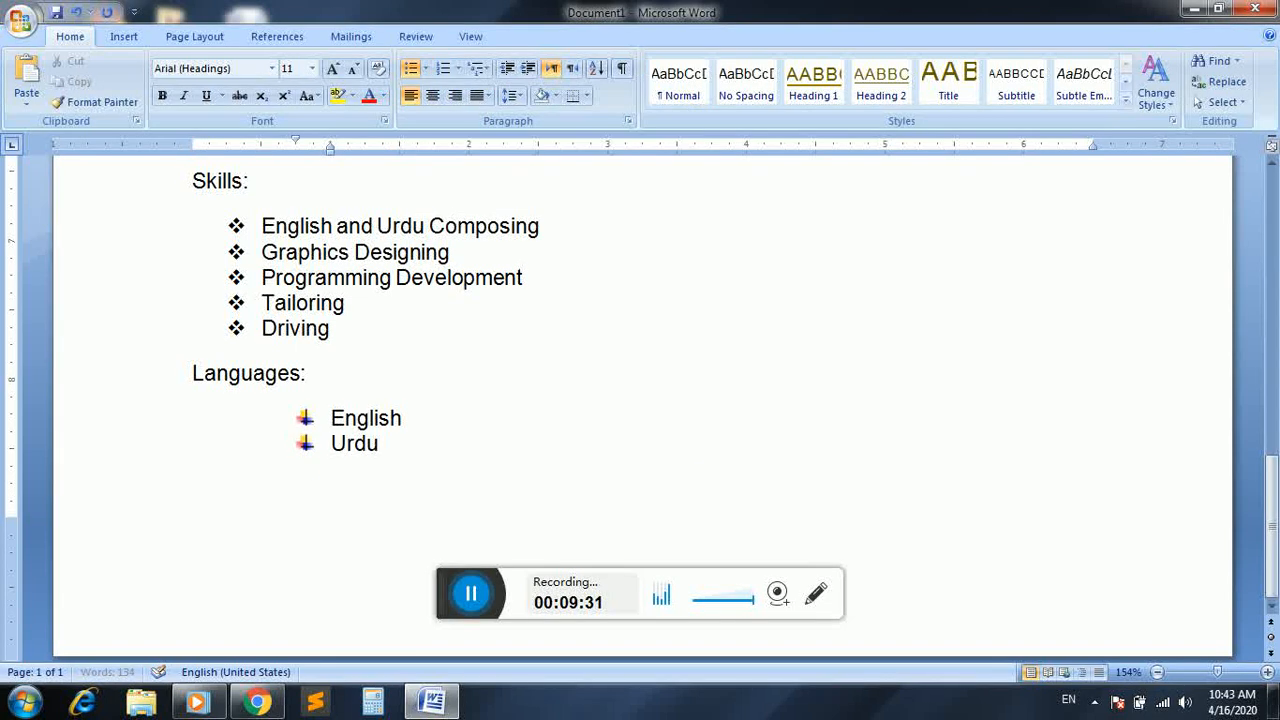
pyautogui.press('Return')
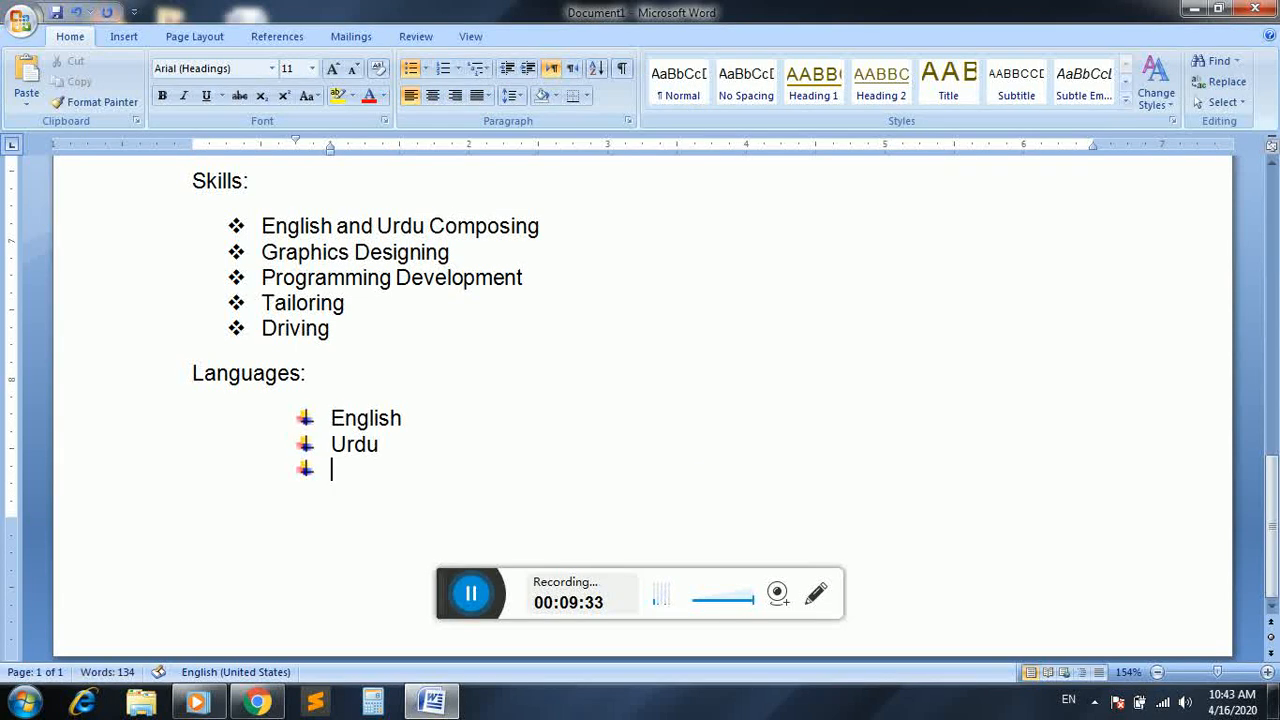
pyautogui.write('Pashto')
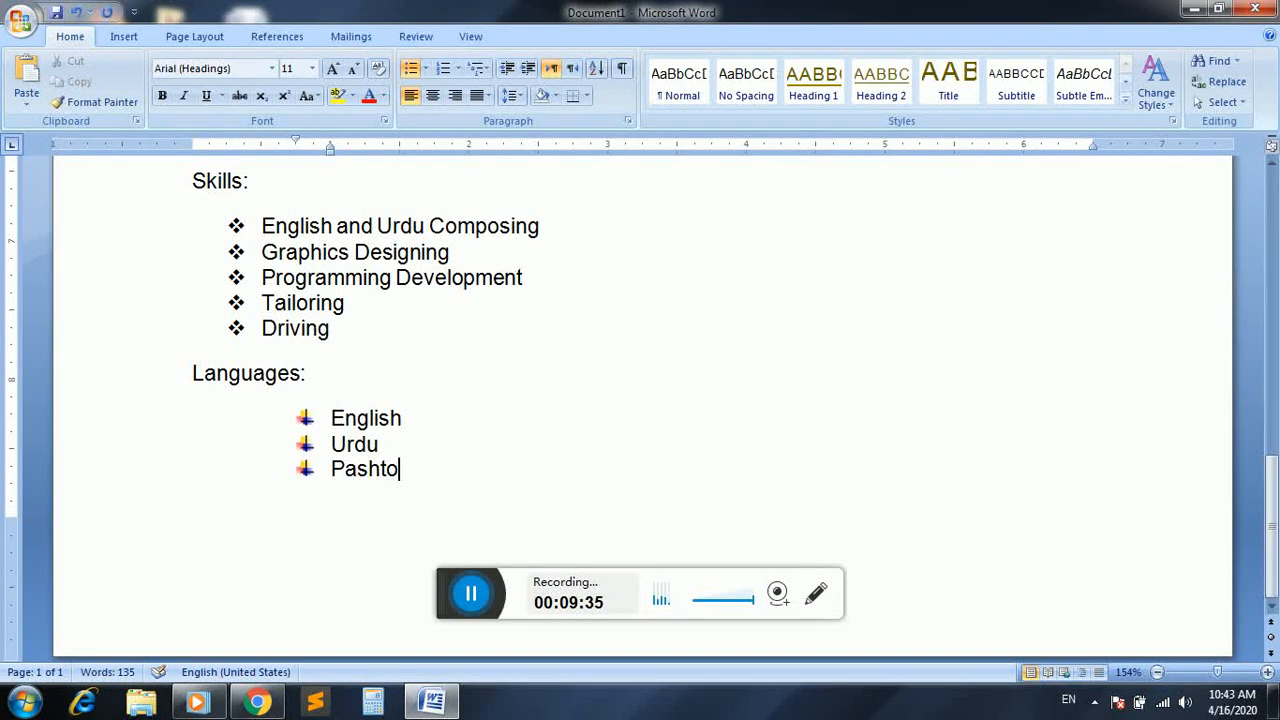
# Indent the "CV" title at the start of the document to about 5.5 inches on the ruler
pyautogui.moveTo(1268, 508); pyautogui.dragTo(1268, 200)
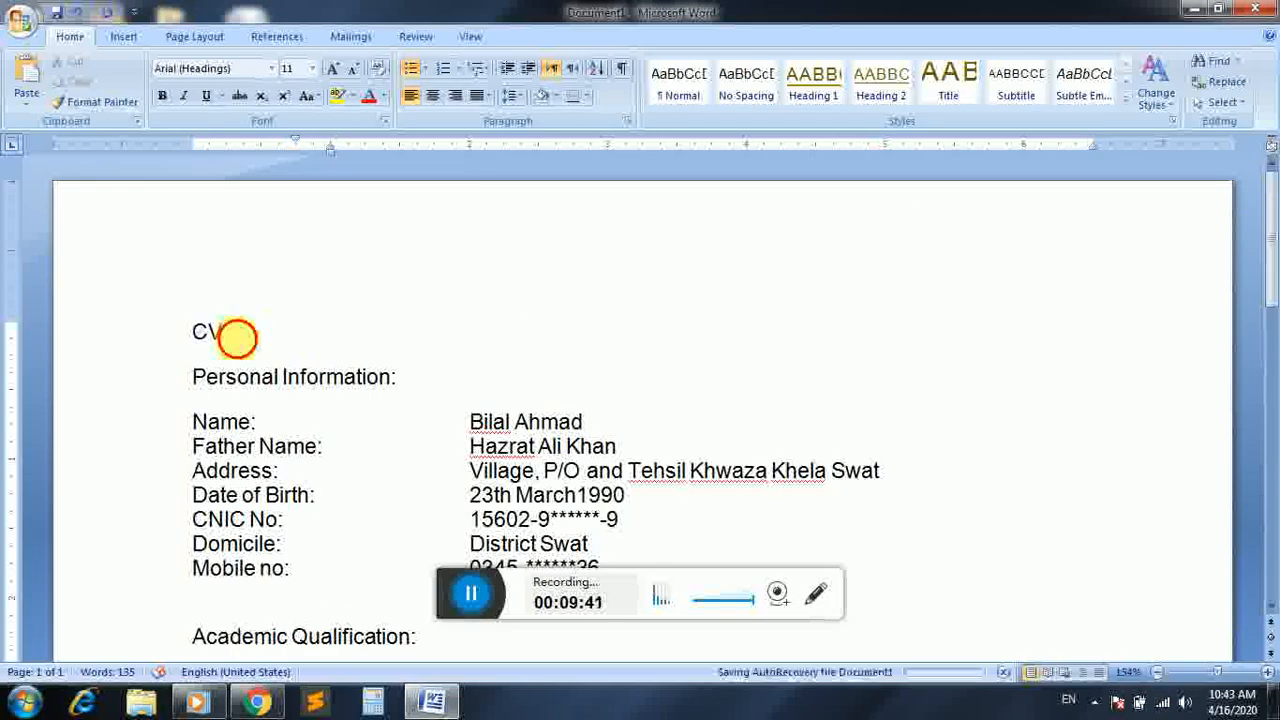
pyautogui.doubleClick(203, 331)
pyautogui.click(191, 331)
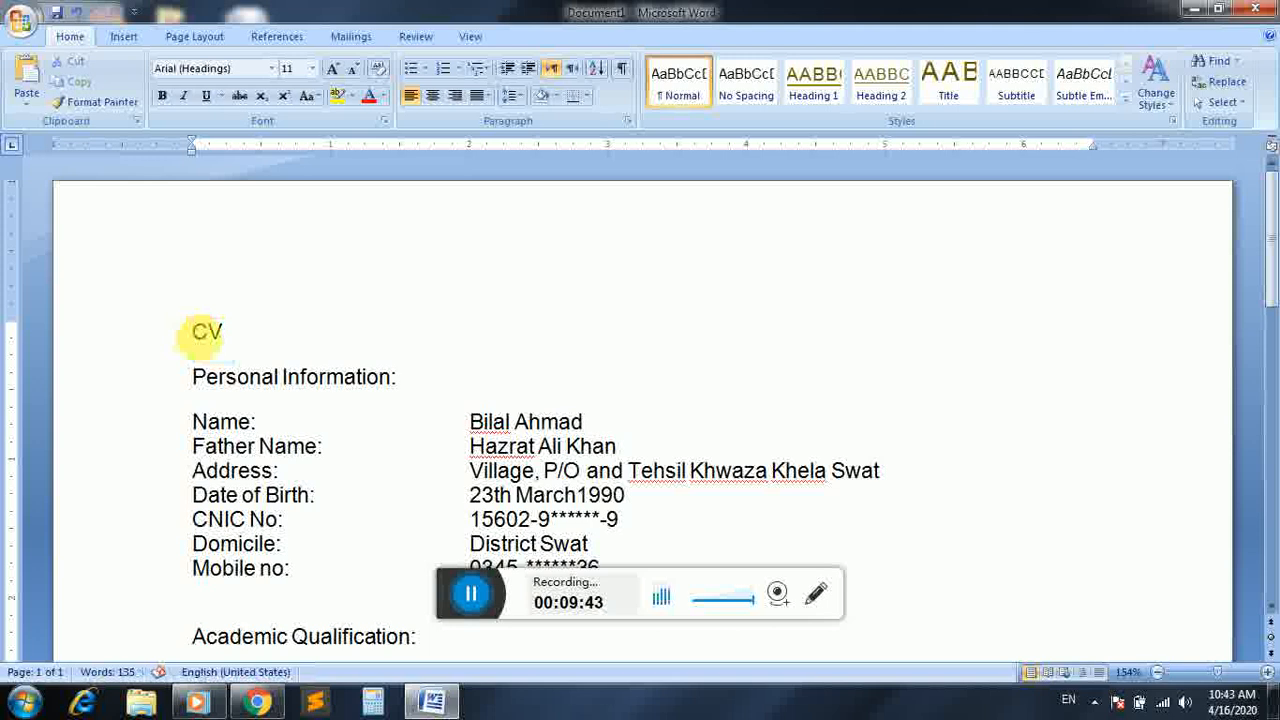
pyautogui.press('Tab')
pyautogui.press('Tab')
pyautogui.press('Tab')
pyautogui.press('Tab')
pyautogui.press('Tab')
pyautogui.press('Tab')
pyautogui.press('Tab')
pyautogui.press('Tab')
pyautogui.press('Tab')
pyautogui.press('Tab')
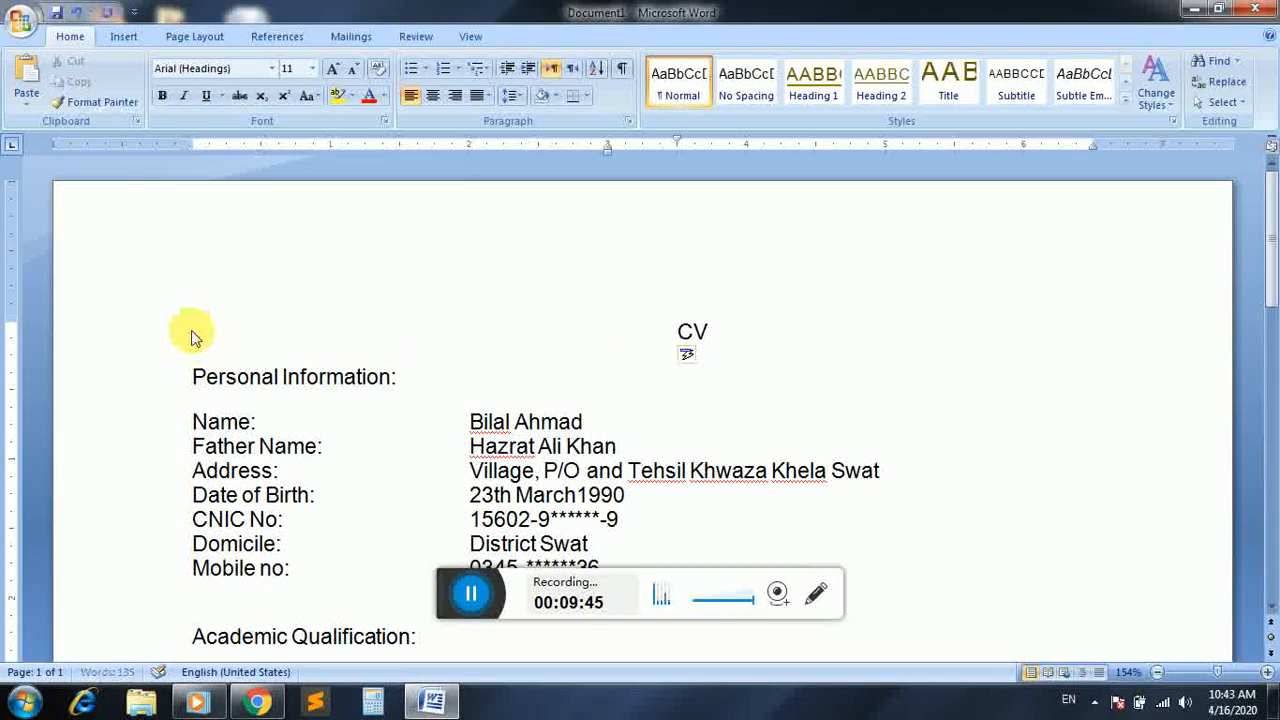
pyautogui.press('Tab')
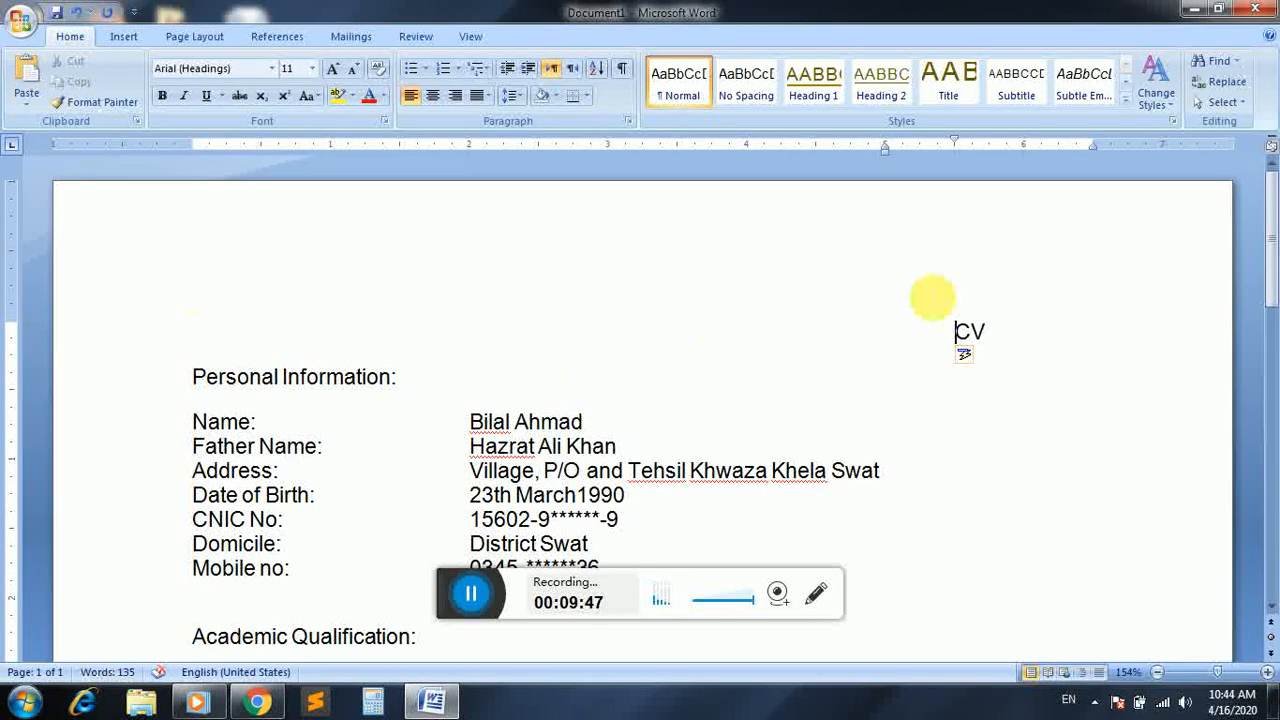
# Change the font of the "CV" title to Franklin Gothic Heavy
pyautogui.moveTo(1003, 326); pyautogui.dragTo(943, 326)
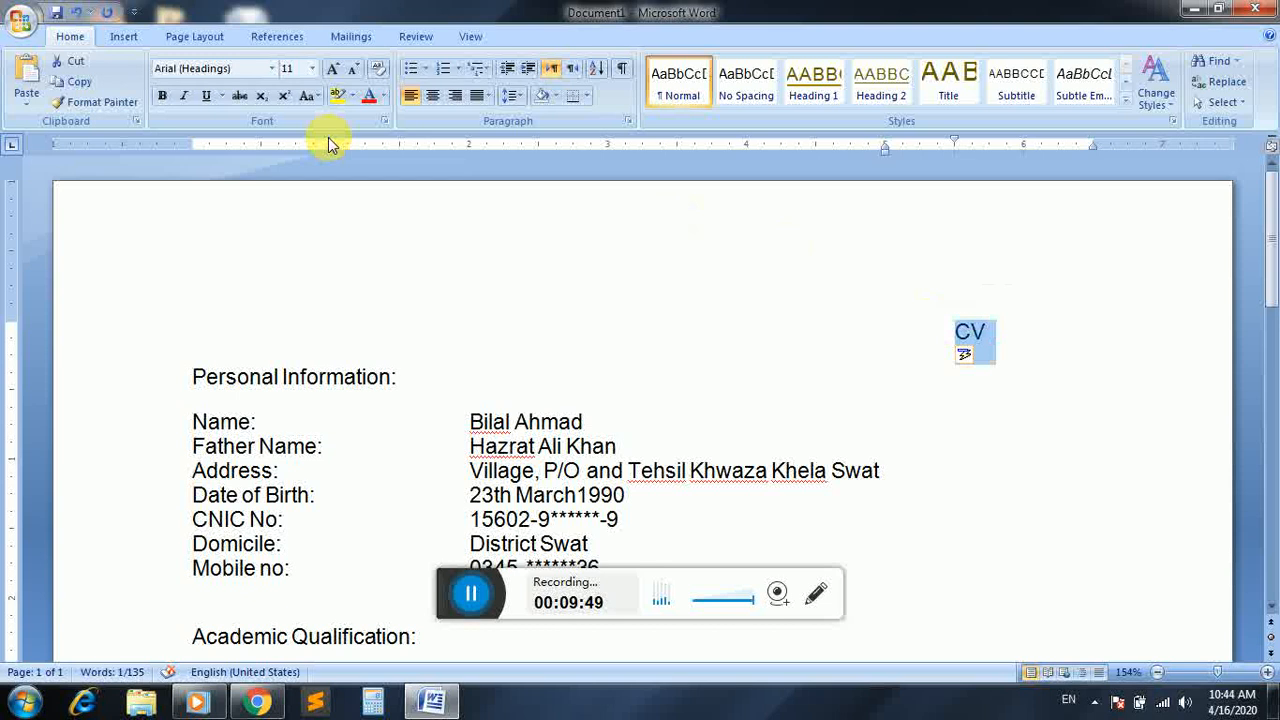
pyautogui.click(274, 68)
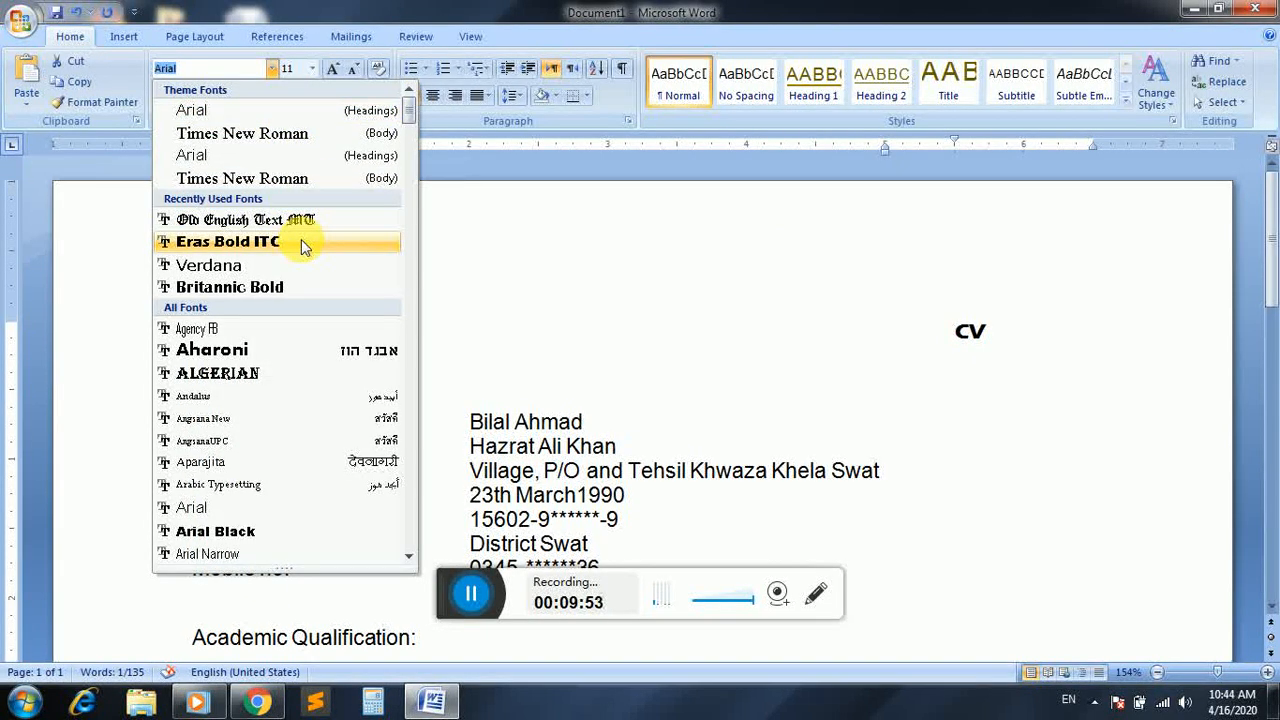
pyautogui.moveTo(409, 116); pyautogui.dragTo(416, 226)
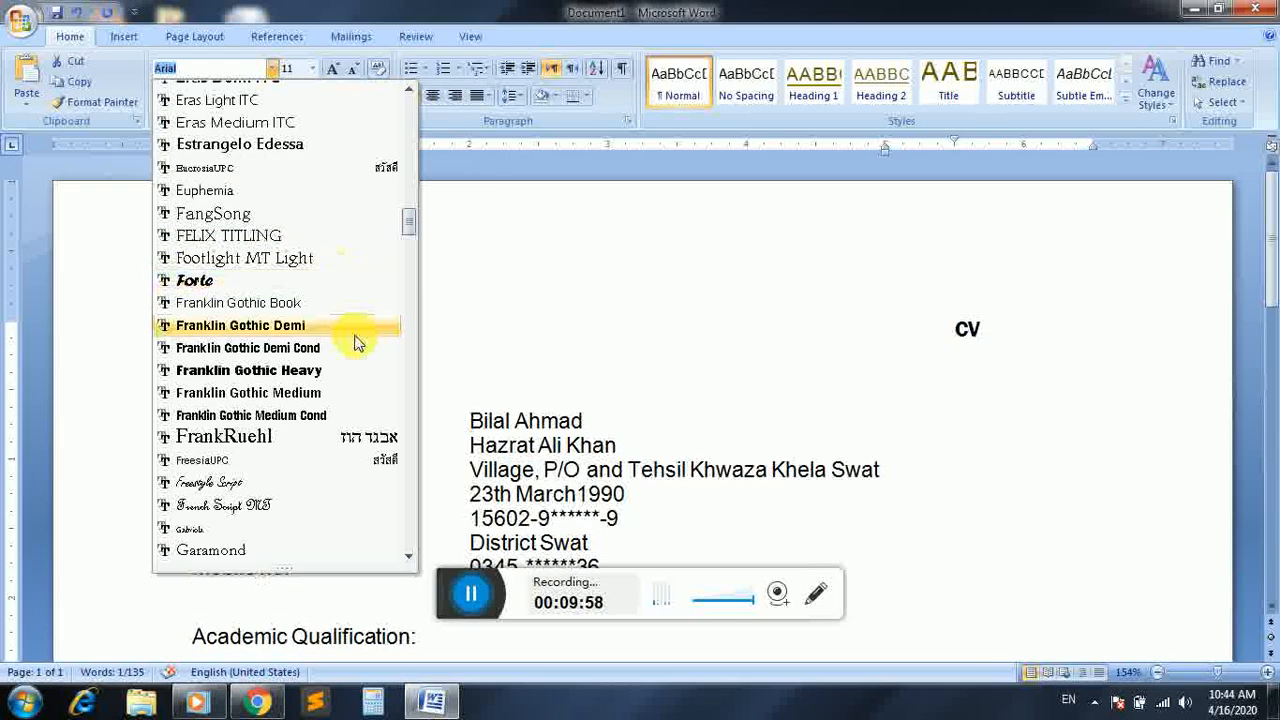
pyautogui.click(350, 372)
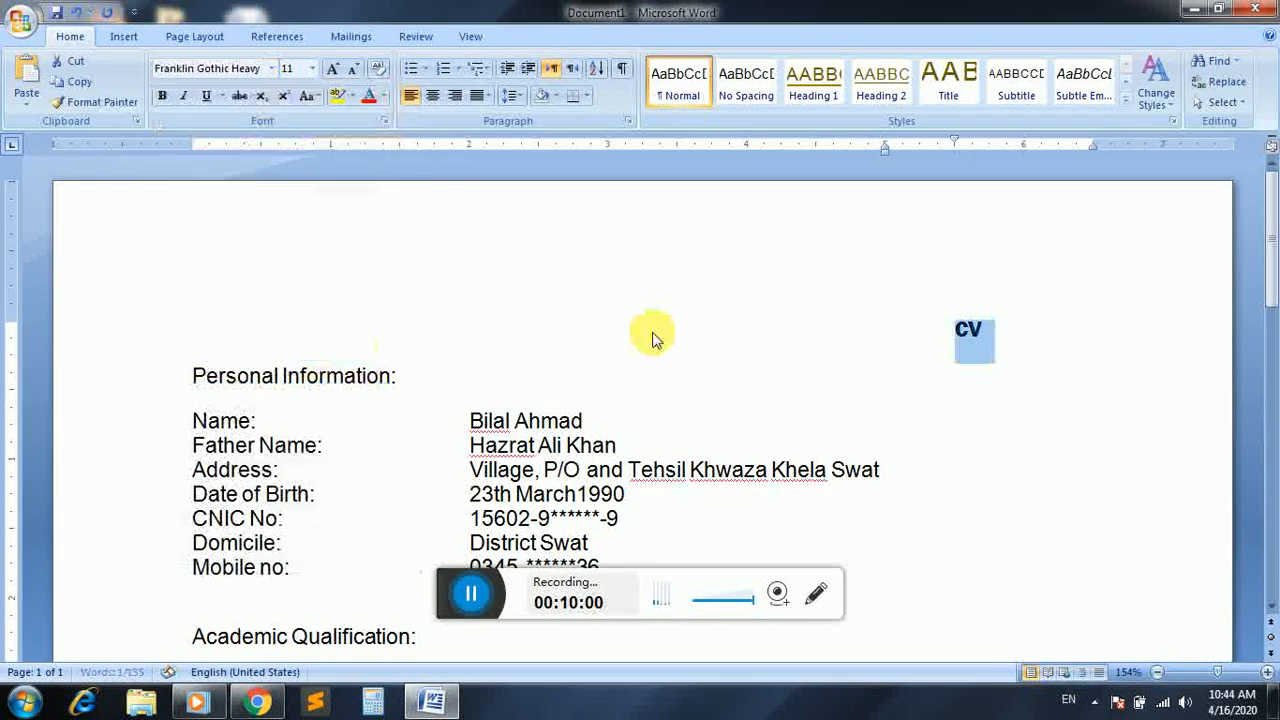
# Enlarge the "CV" title to font size 36
pyautogui.hotkey('ctrl', 'shift', '.')
pyautogui.hotkey('ctrl', 'shift', '.')
pyautogui.hotkey('ctrl', 'shift', '.')
pyautogui.hotkey('ctrl', 'shift', '.')
pyautogui.hotkey('ctrl', 'shift', '.')
pyautogui.hotkey('ctrl', 'shift', '.')
pyautogui.hotkey('ctrl', 'shift', '.')
pyautogui.hotkey('ctrl', 'shift', '.')
pyautogui.hotkey('ctrl', 'shift', '.')
pyautogui.hotkey('ctrl', 'shift', '.')
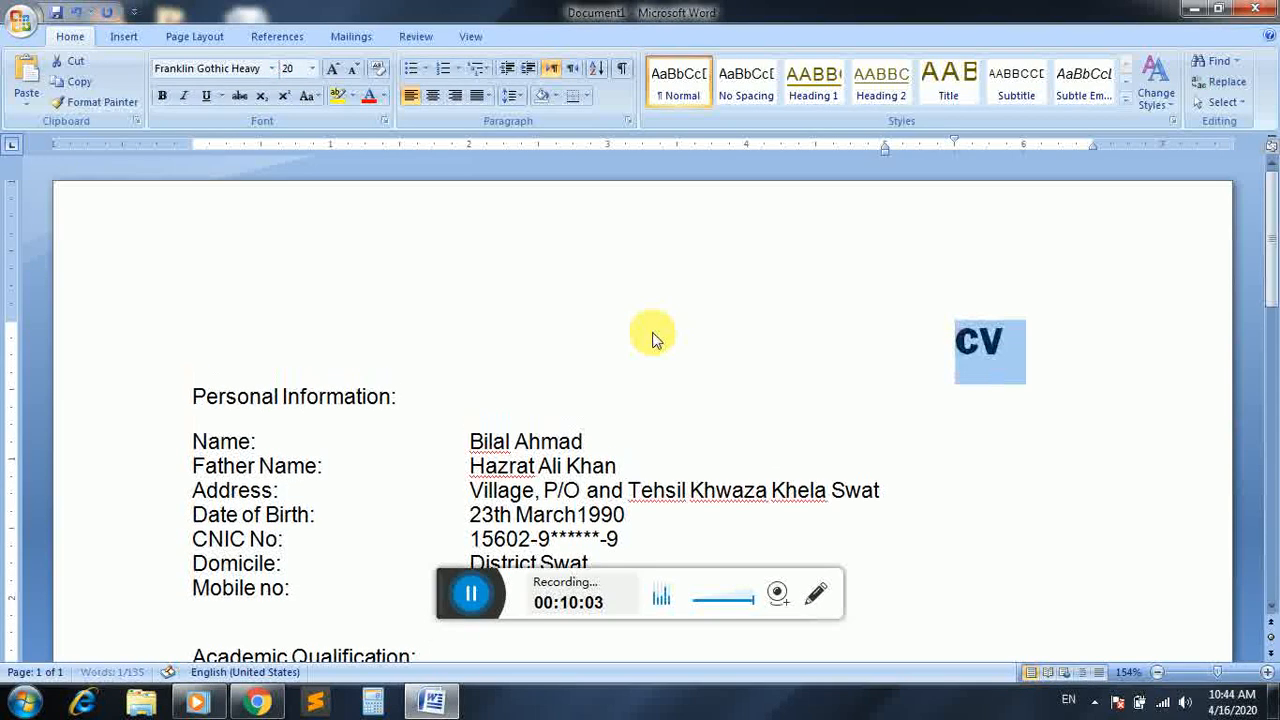
pyautogui.hotkey('ctrl', 'shift', ',')
pyautogui.hotkey('ctrl', 'shift', ',')
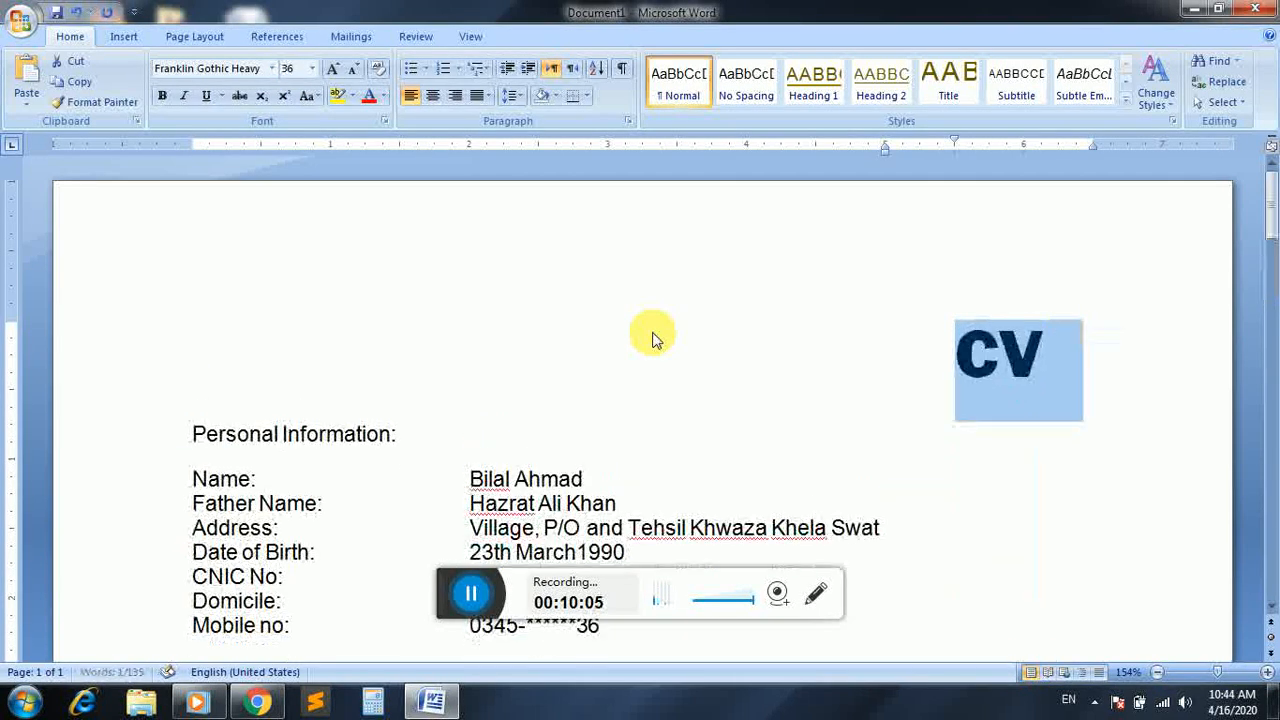
# Reduce the page's top margin by roughly half so that the title sits closer to the page edge
pyautogui.click(652, 340)
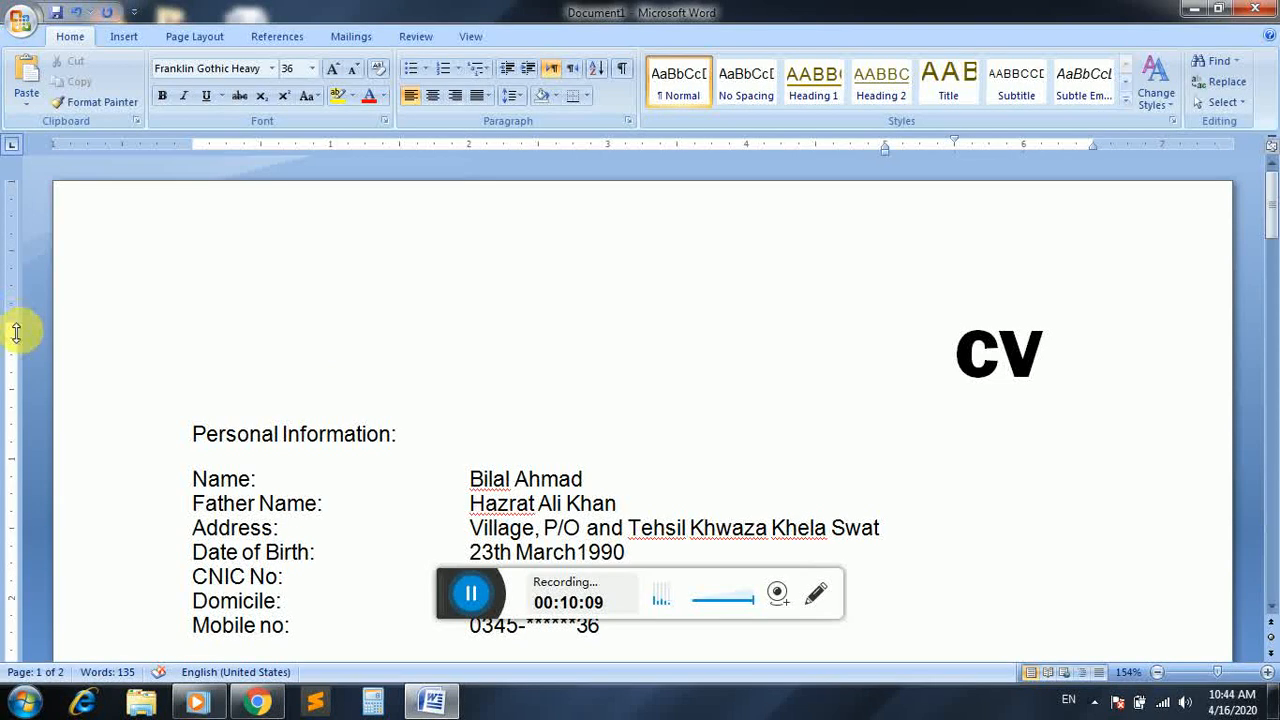
pyautogui.moveTo(14, 329); pyautogui.dragTo(15, 253)
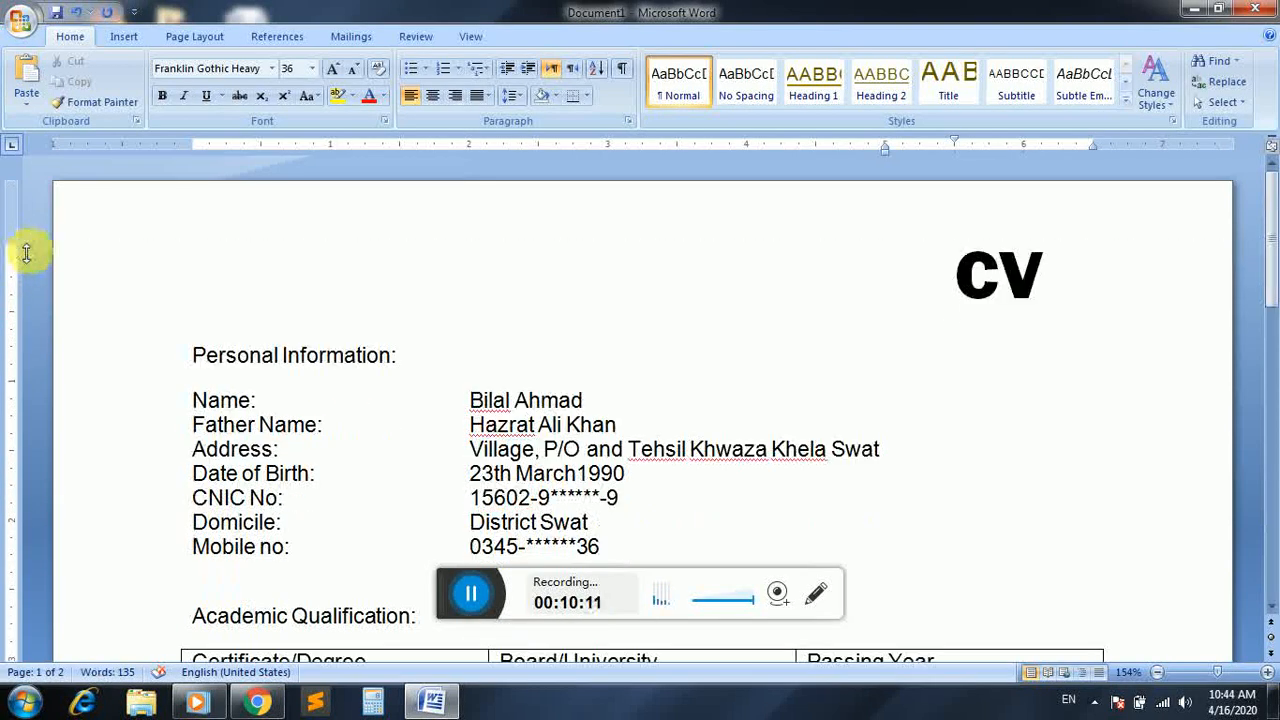
pyautogui.click(346, 360)
pyautogui.moveTo(1272, 195); pyautogui.dragTo(1268, 163)
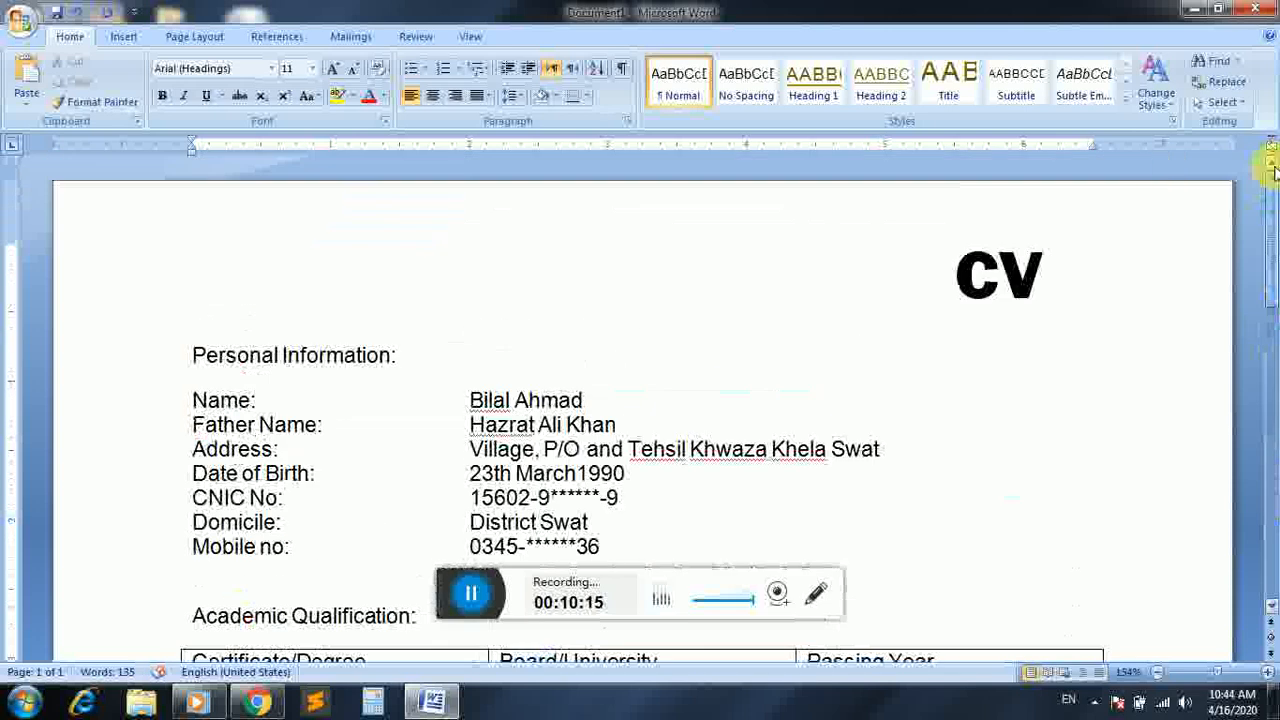
# Shade the "Personal Information:" heading with the theme colour Ice Blue, Background 2
pyautogui.moveTo(418, 368); pyautogui.dragTo(215, 371)
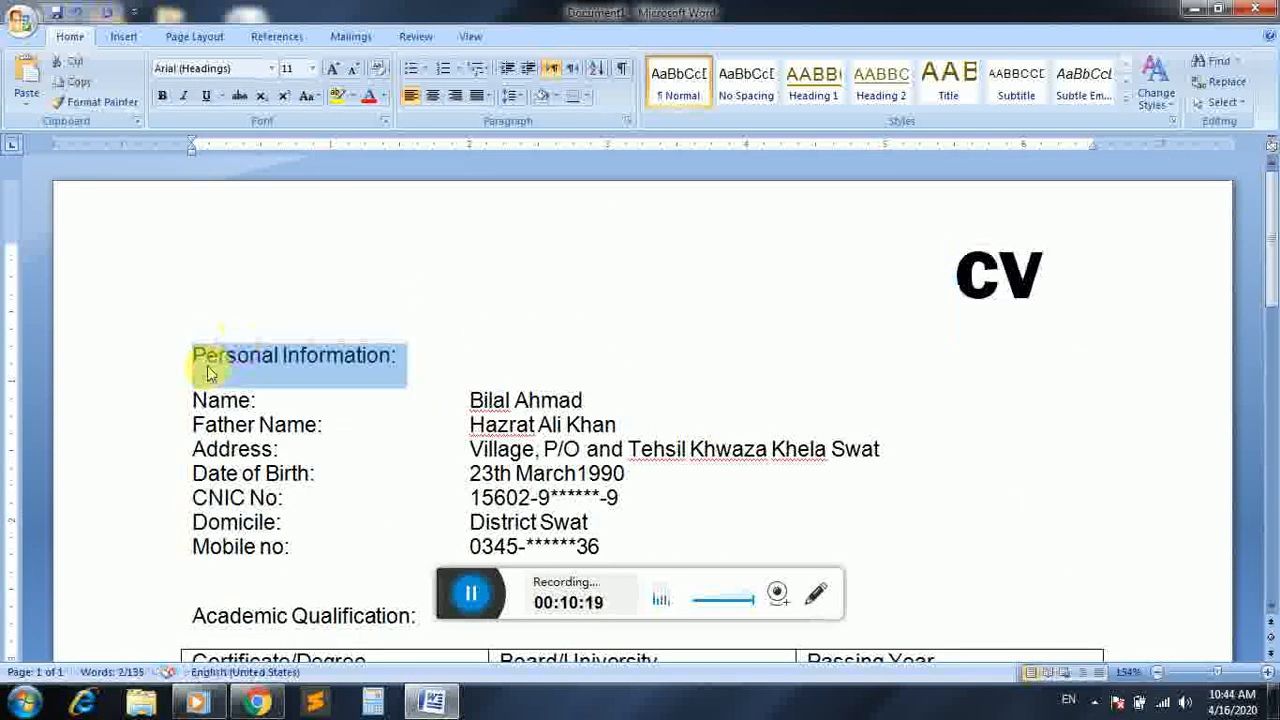
pyautogui.click(557, 96)
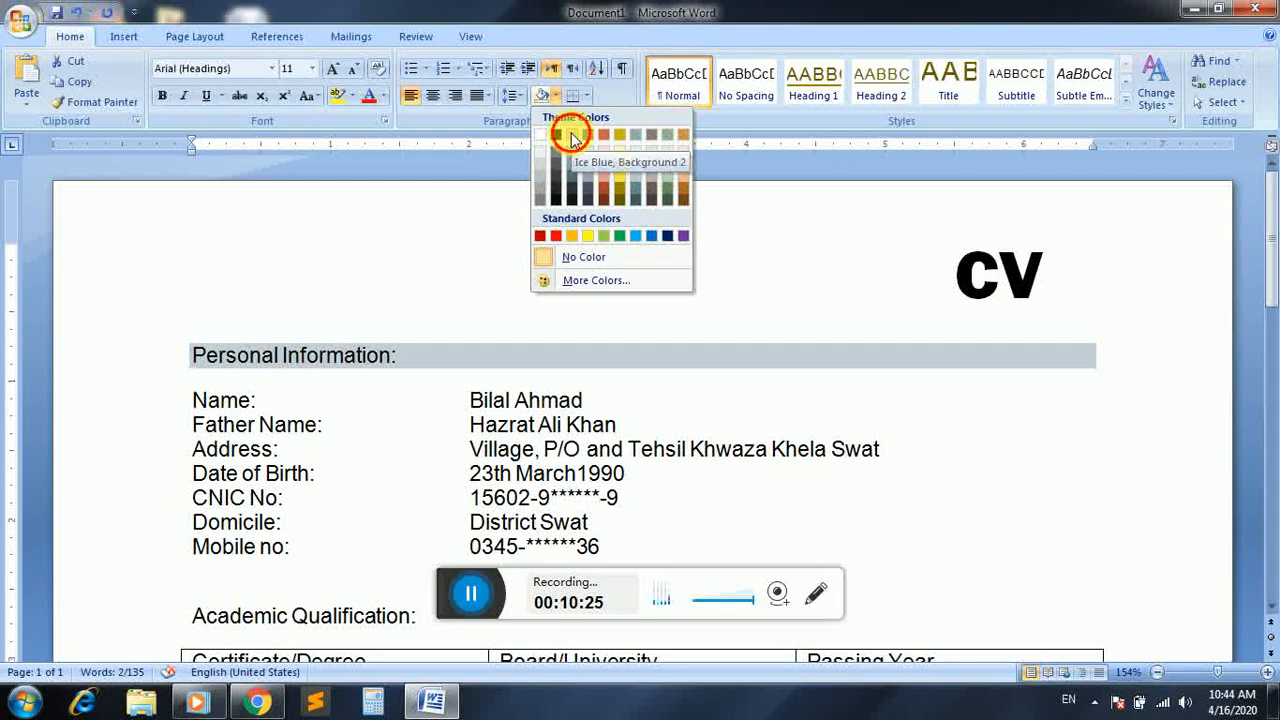
pyautogui.click(570, 133)
# Apply the same Ice Blue shading to the "Academic Qualification:" heading
pyautogui.moveTo(1270, 253); pyautogui.dragTo(1262, 277)
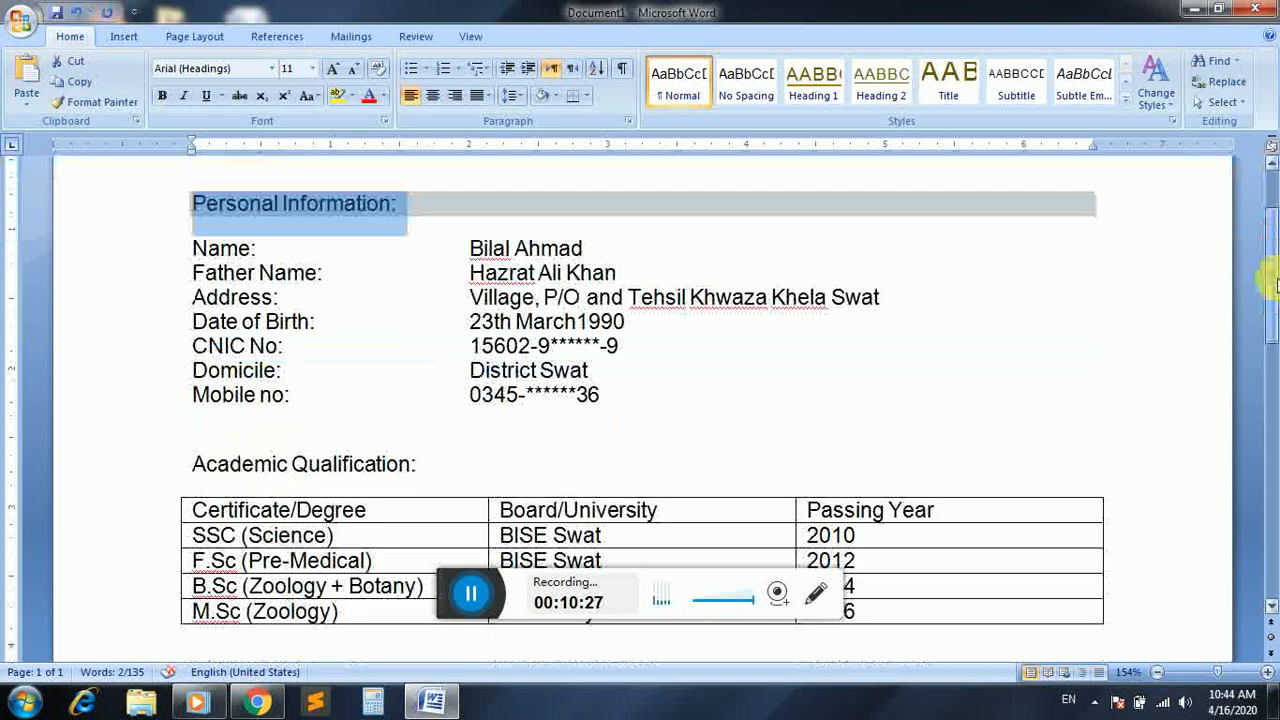
pyautogui.moveTo(441, 463); pyautogui.dragTo(268, 460)
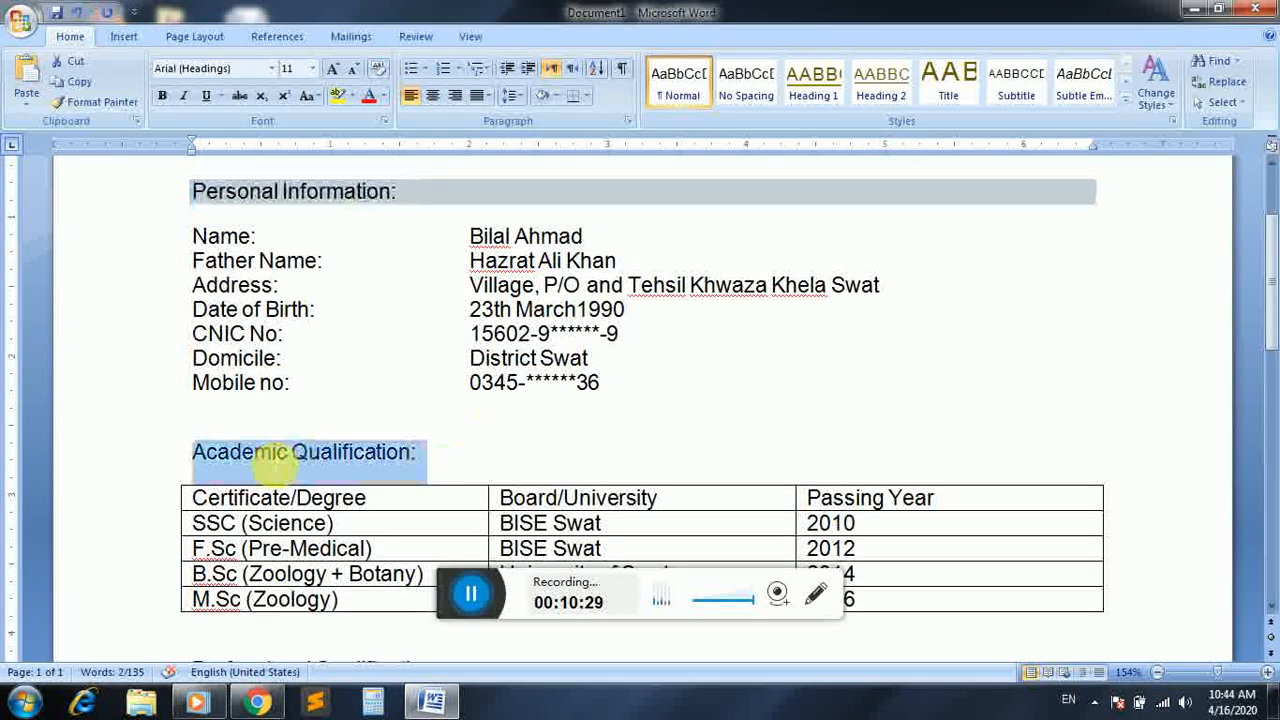
pyautogui.click(538, 95)
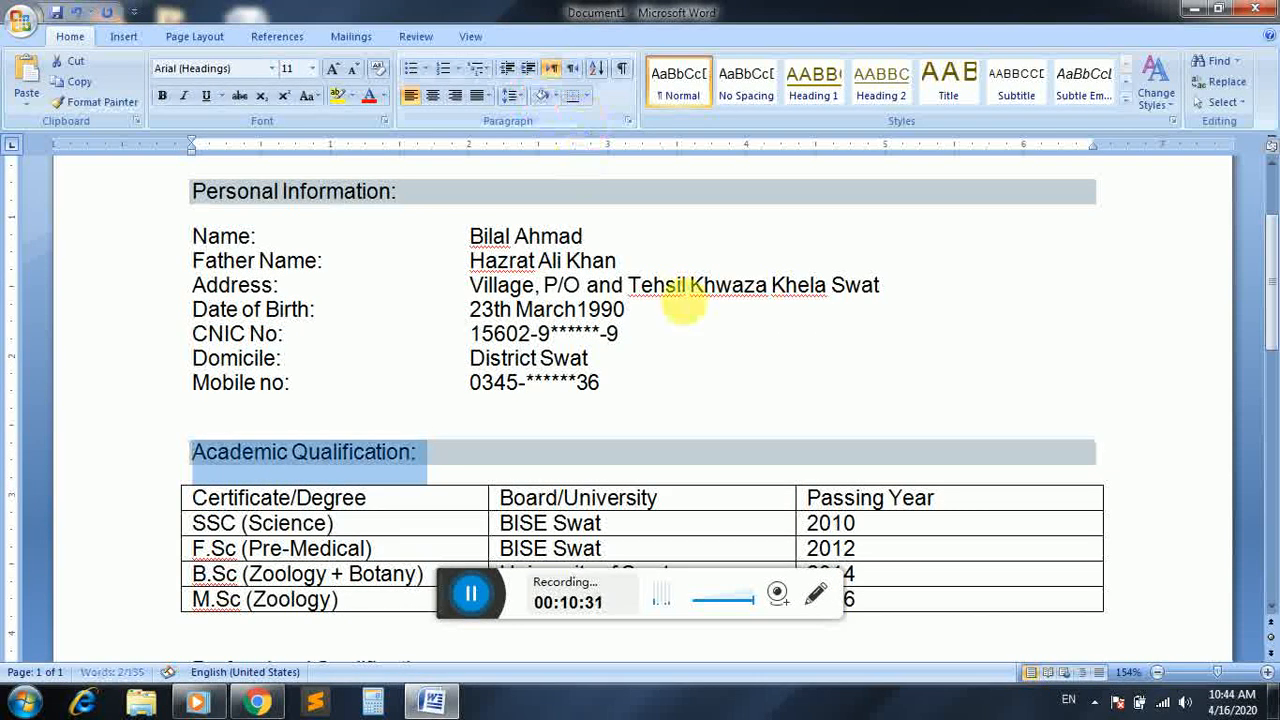
# Apply the green Medium Shading 2 - Accent 5 table style to the Academic Qualification table
pyautogui.click(737, 497)
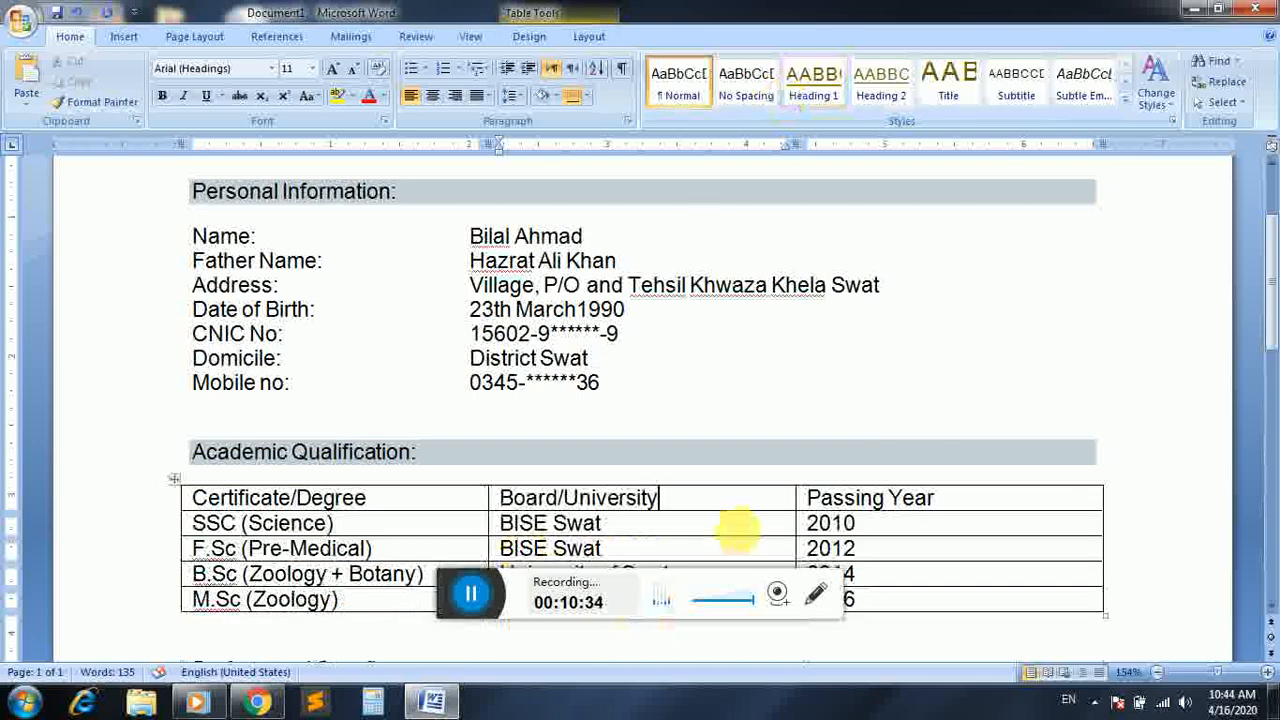
pyautogui.click(529, 36)
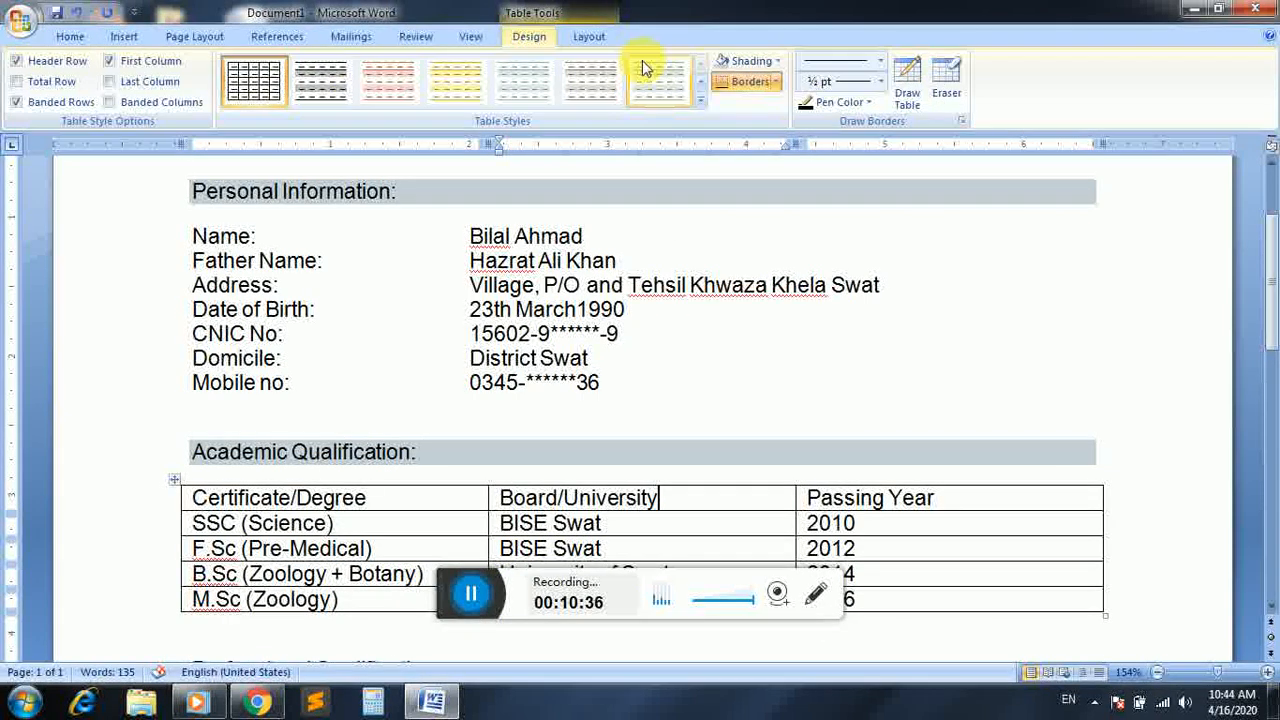
pyautogui.click(700, 100)
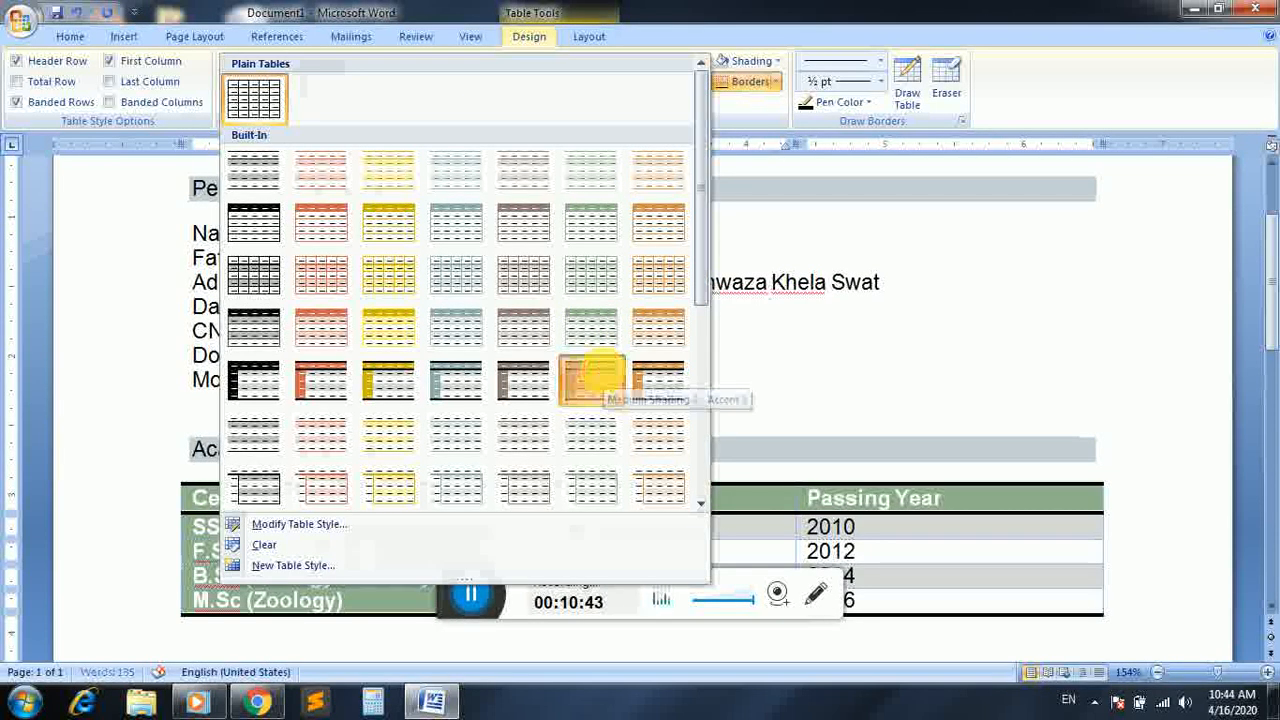
pyautogui.click(592, 378)
pyautogui.click(905, 355)
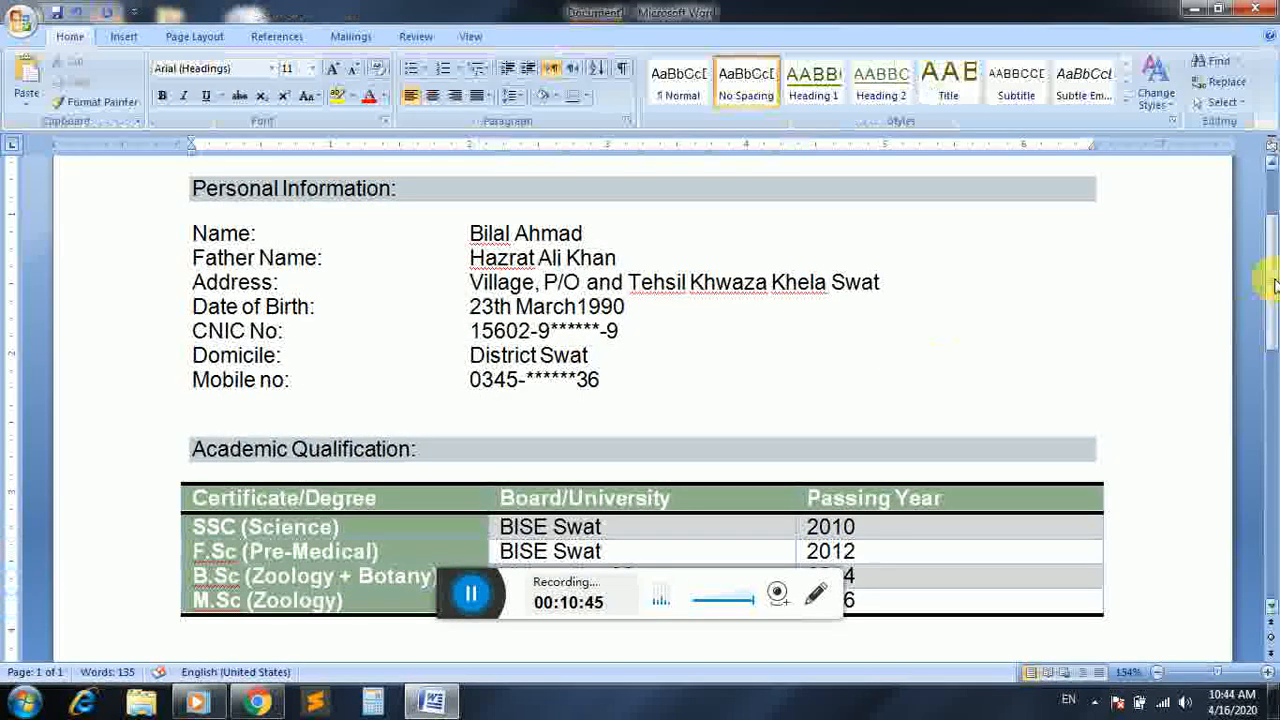
# Apply the same Ice Blue shading to the "Professional Qualification:" heading
pyautogui.moveTo(1273, 281); pyautogui.dragTo(1273, 346)
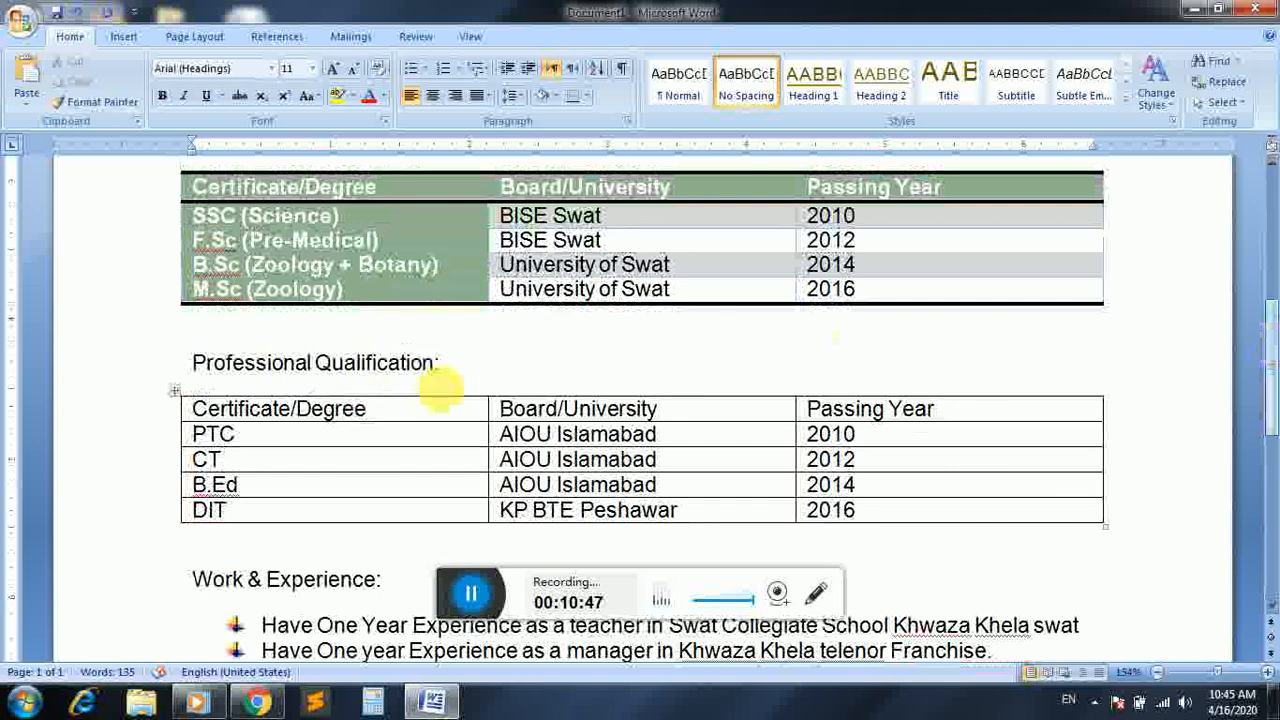
pyautogui.moveTo(453, 383); pyautogui.dragTo(205, 385)
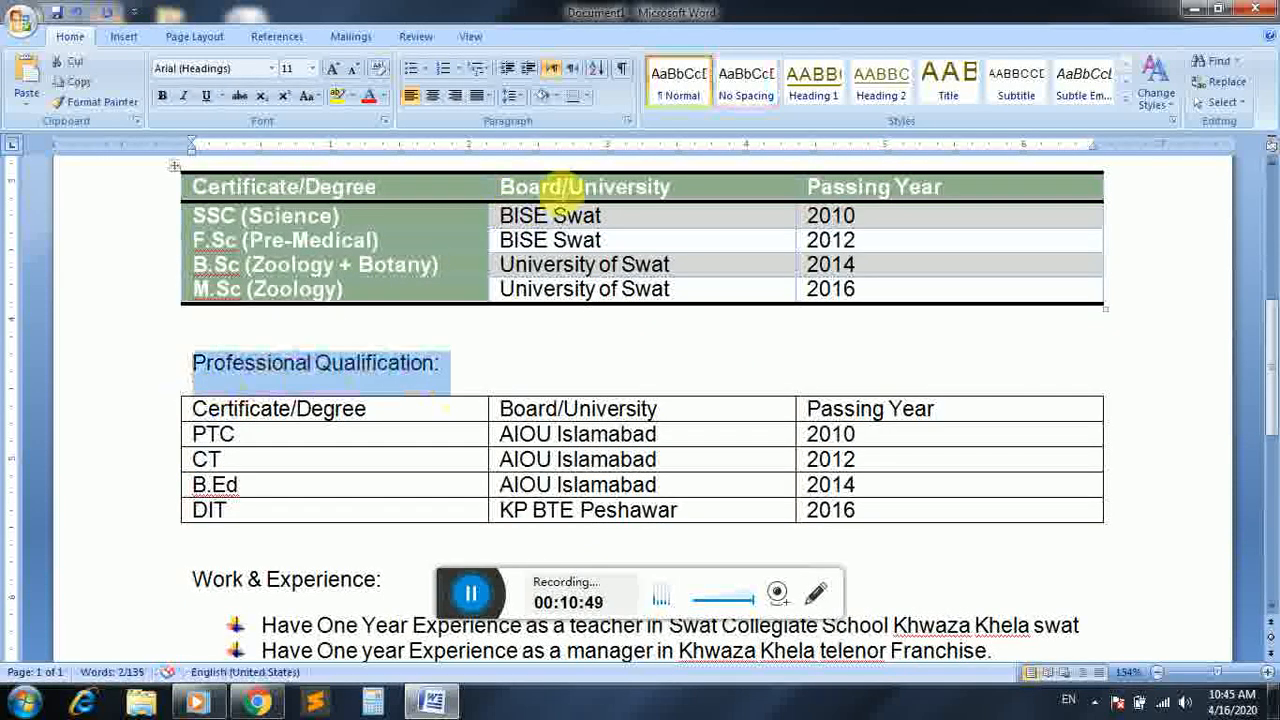
pyautogui.click(540, 102)
# Apply the same green Medium Shading 2 - Accent 5 table style to the Professional Qualification table
pyautogui.click(449, 403)
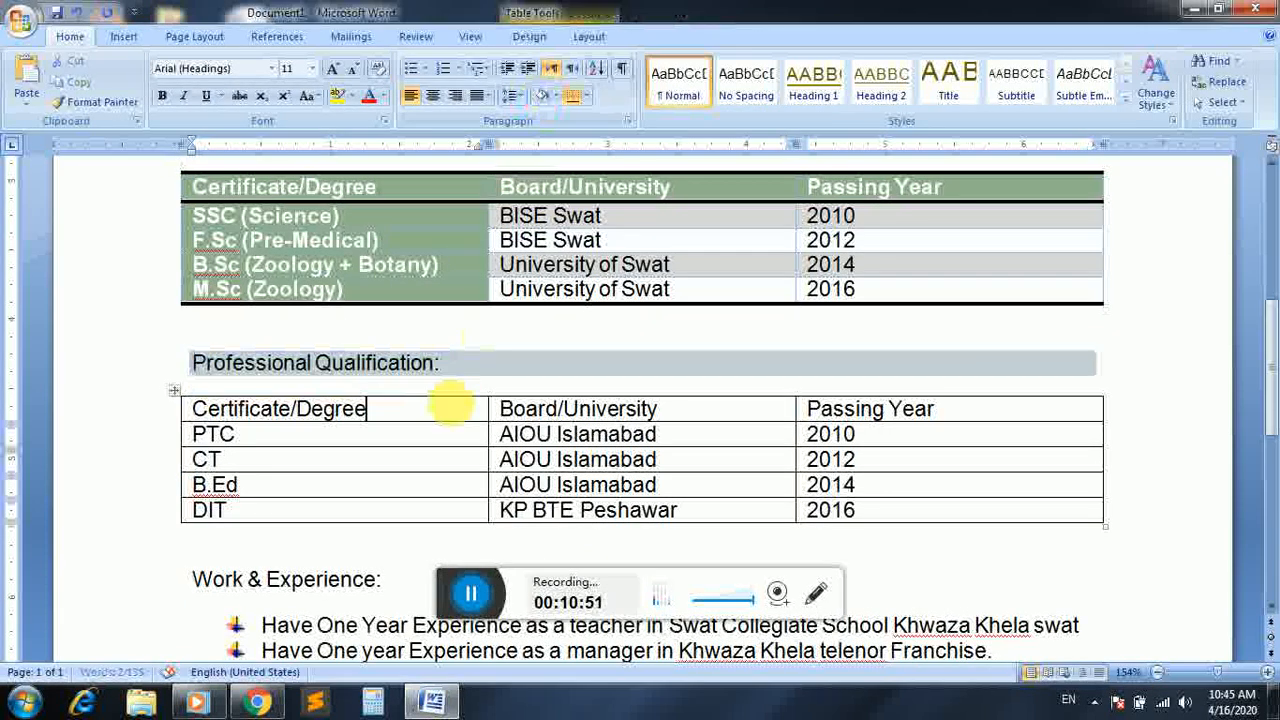
pyautogui.click(535, 38)
pyautogui.click(702, 102)
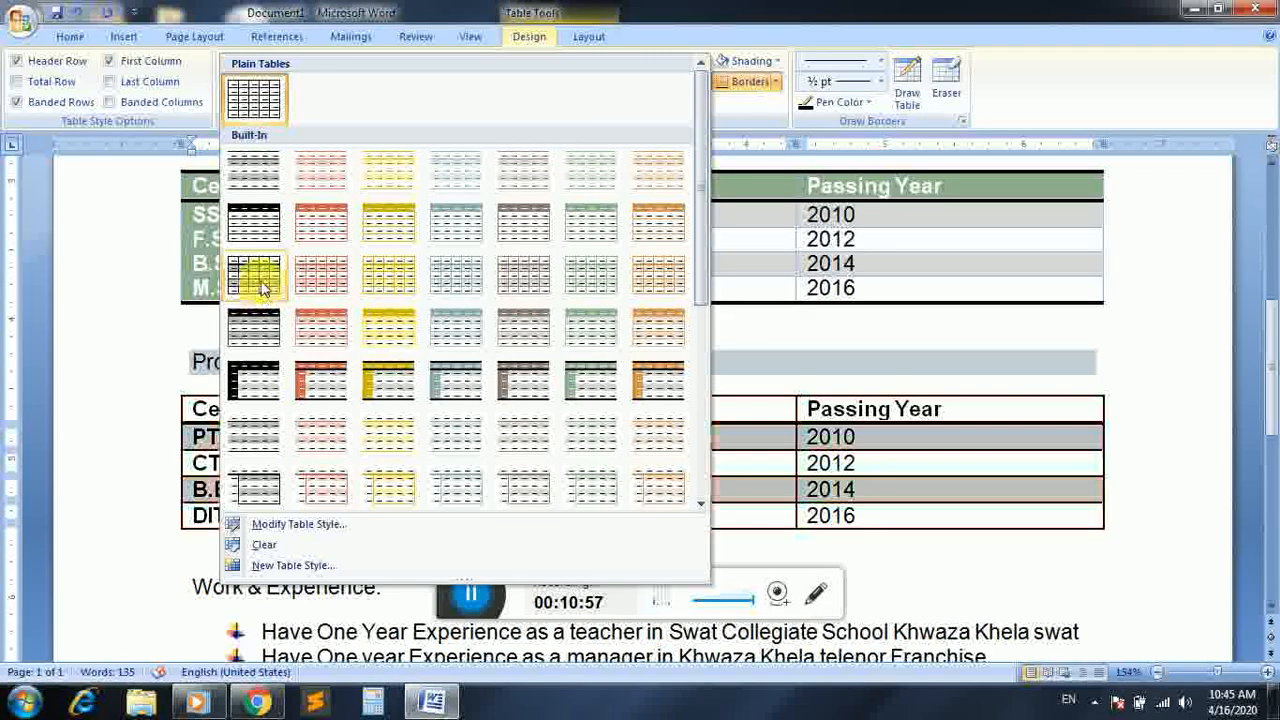
pyautogui.click(258, 383)
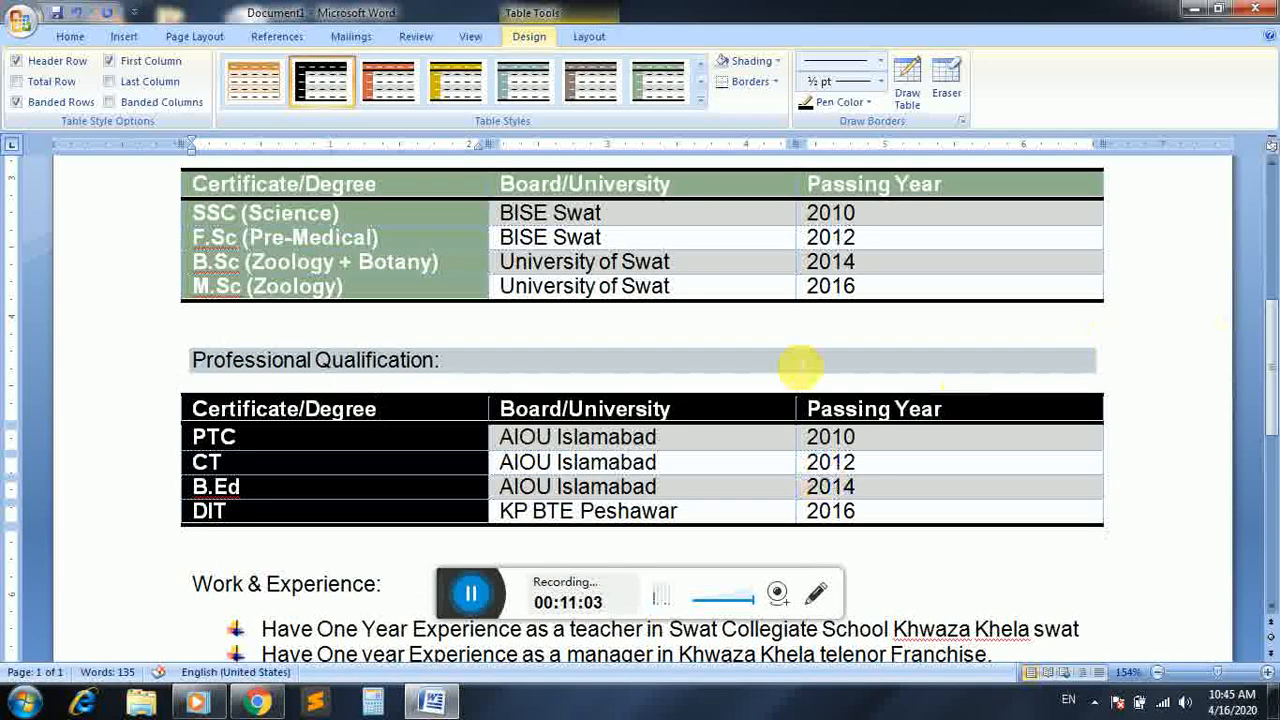
pyautogui.click(679, 85)
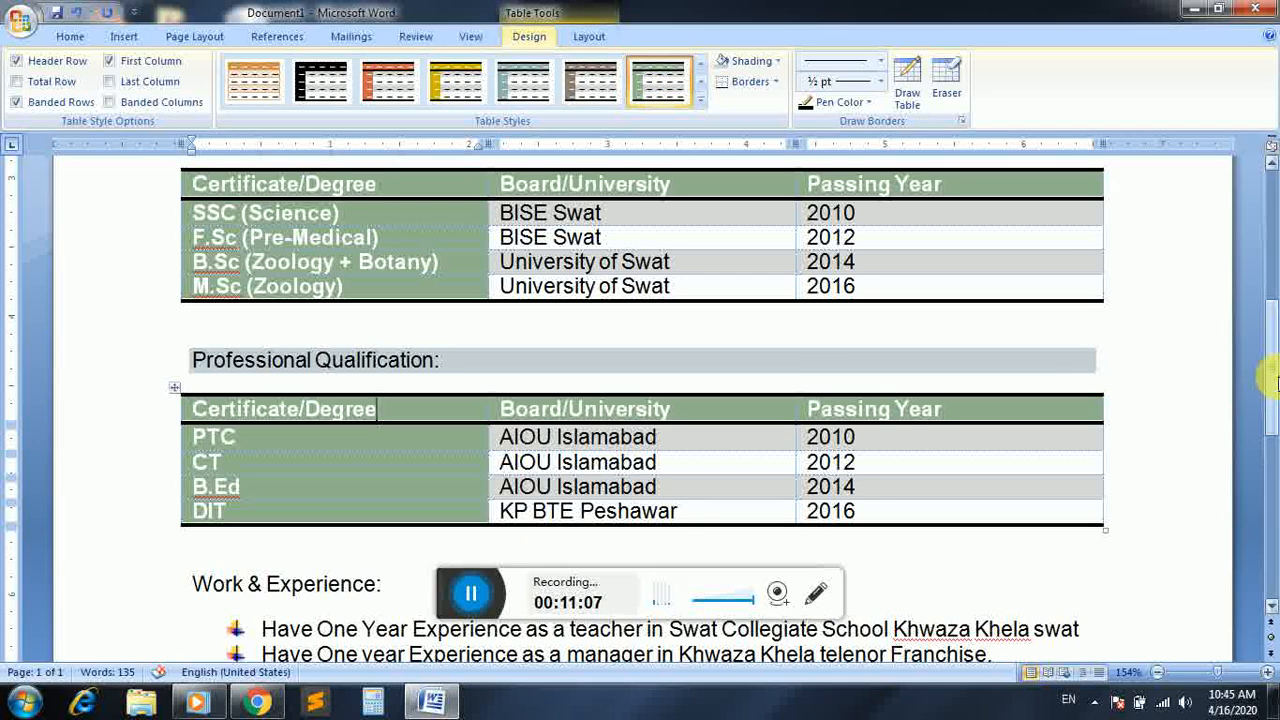
# Apply the same Ice Blue shading to the "Work & Experience:" and "Skills:" headings
pyautogui.scroll(-2, 1275, 380)
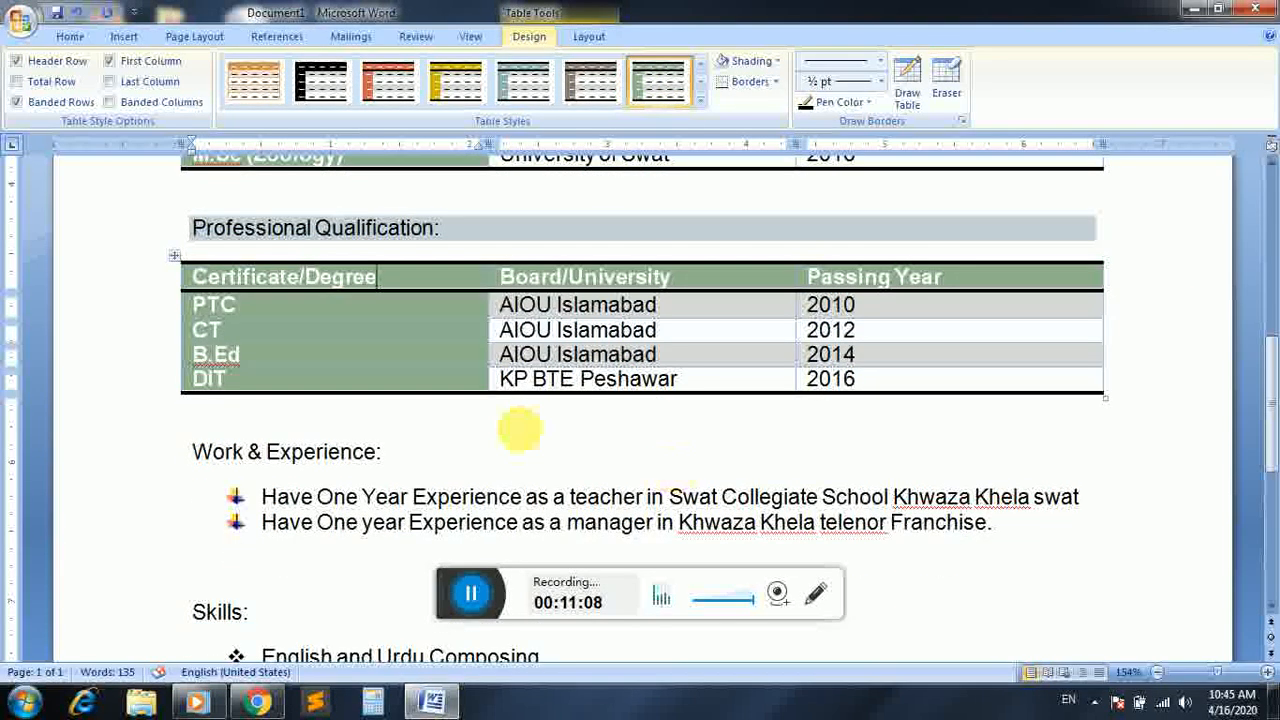
pyautogui.moveTo(400, 455); pyautogui.dragTo(195, 452)
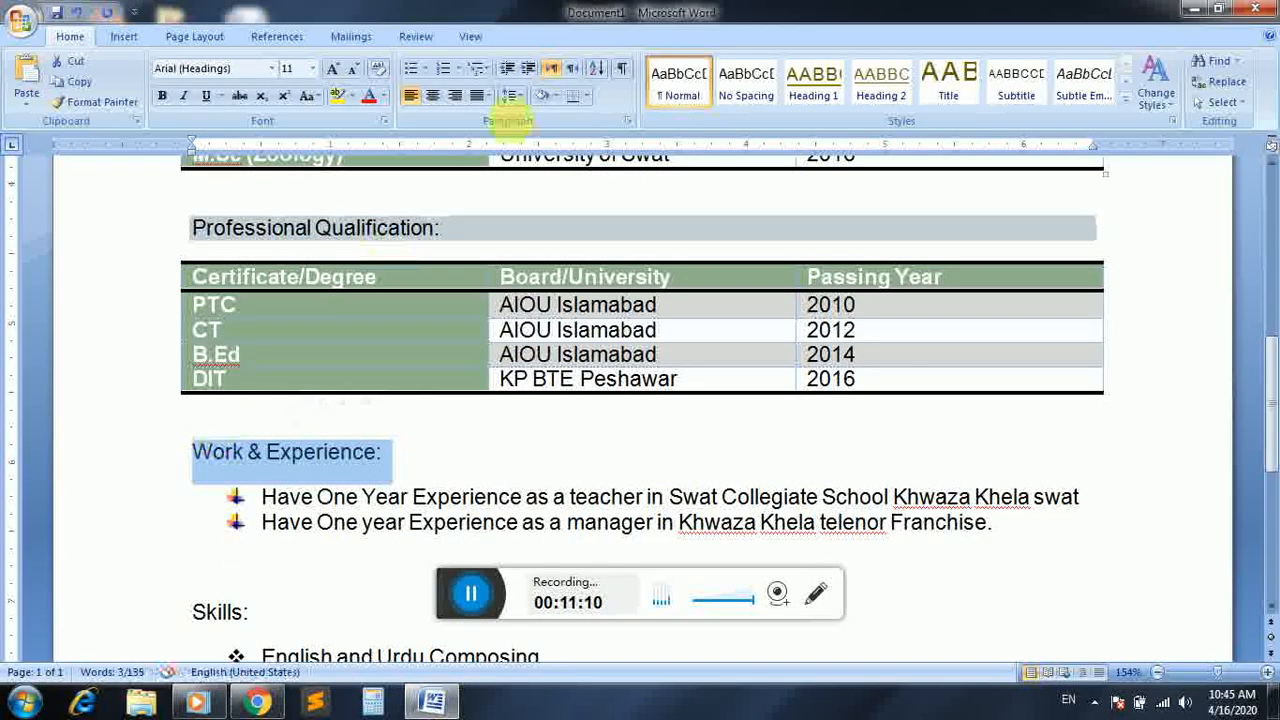
pyautogui.click(540, 100)
pyautogui.moveTo(252, 612); pyautogui.dragTo(190, 615)
pyautogui.click(540, 95)
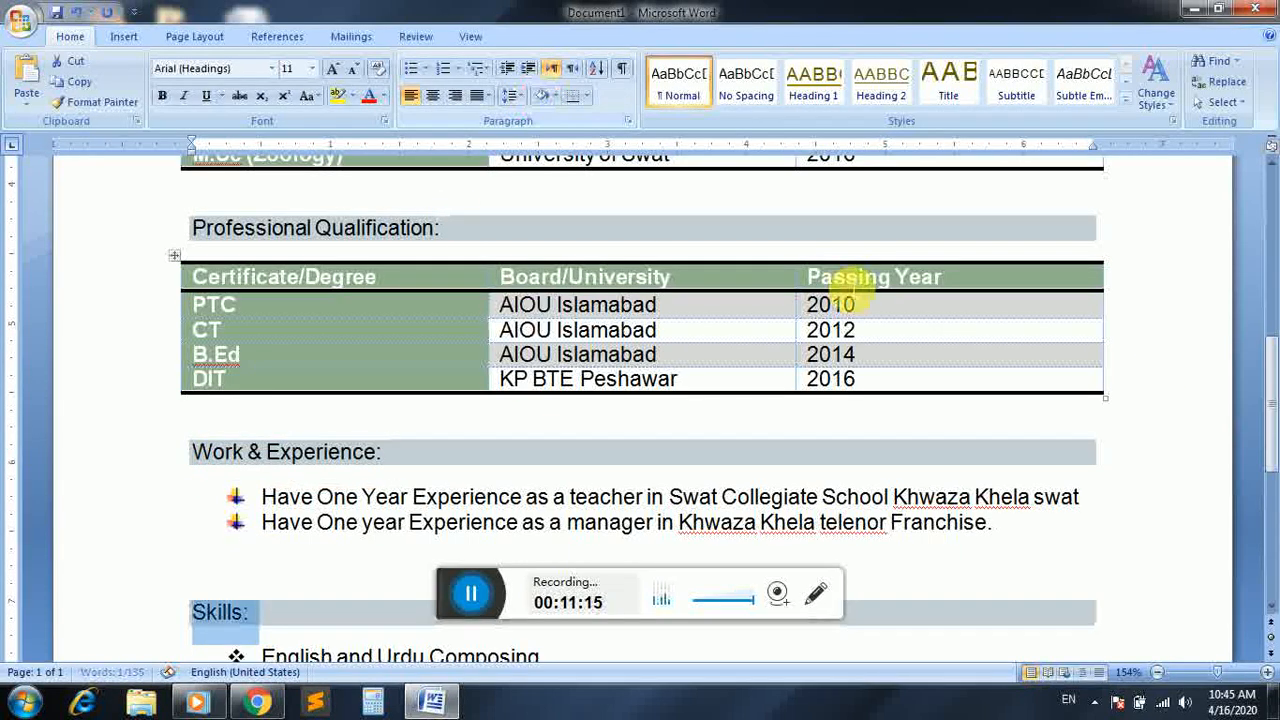
# Apply the same Ice Blue shading to the "Languages:" heading
pyautogui.moveTo(1272, 360); pyautogui.dragTo(1272, 442)
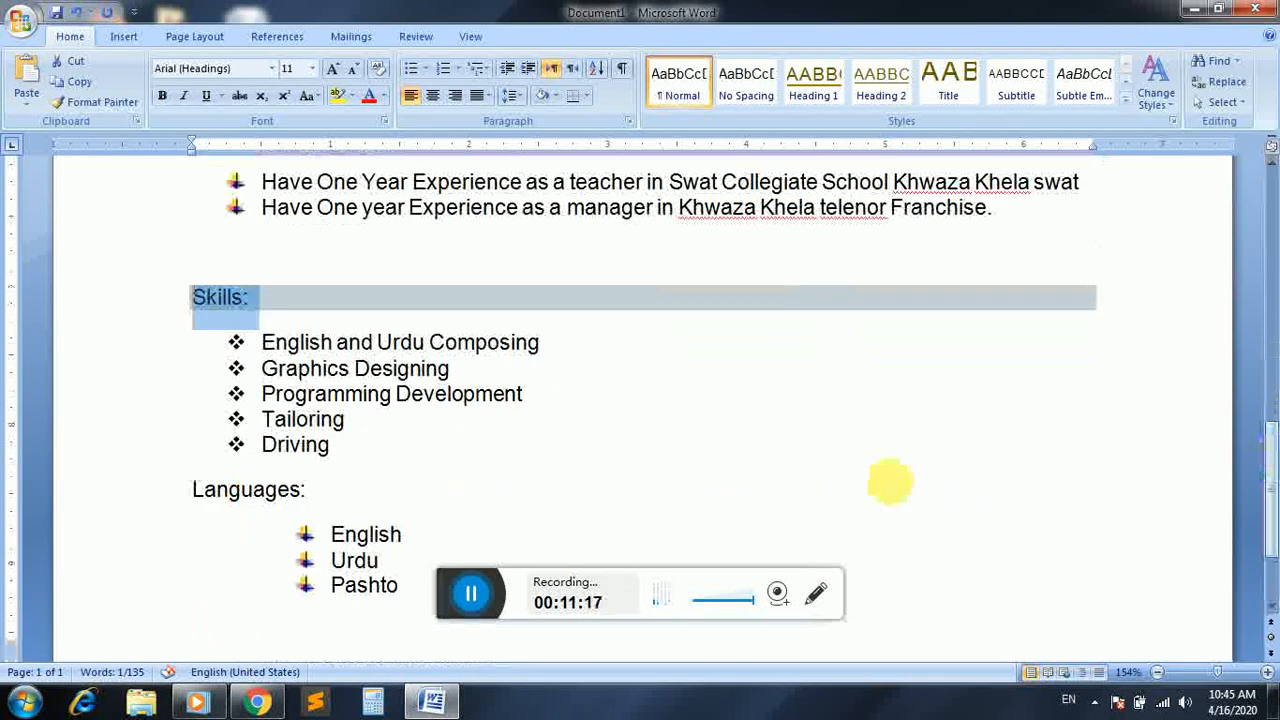
pyautogui.moveTo(316, 492); pyautogui.dragTo(186, 508)
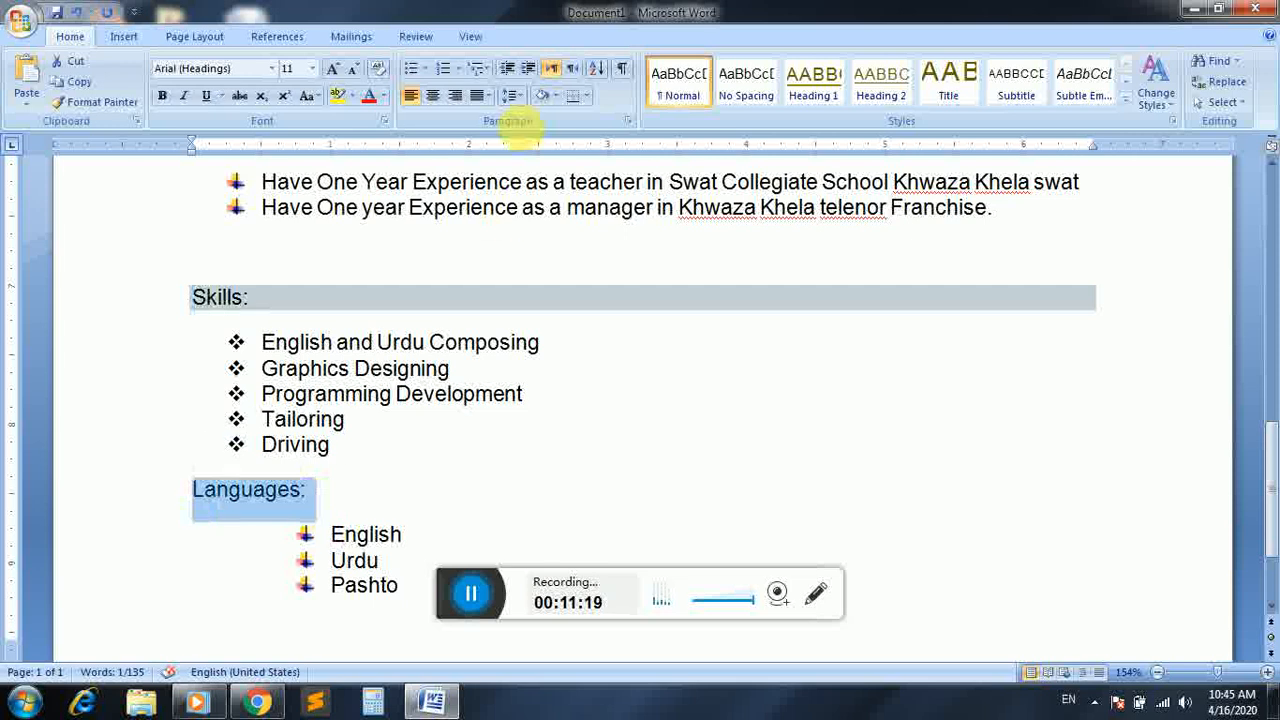
pyautogui.click(540, 100)
pyautogui.click(643, 363)
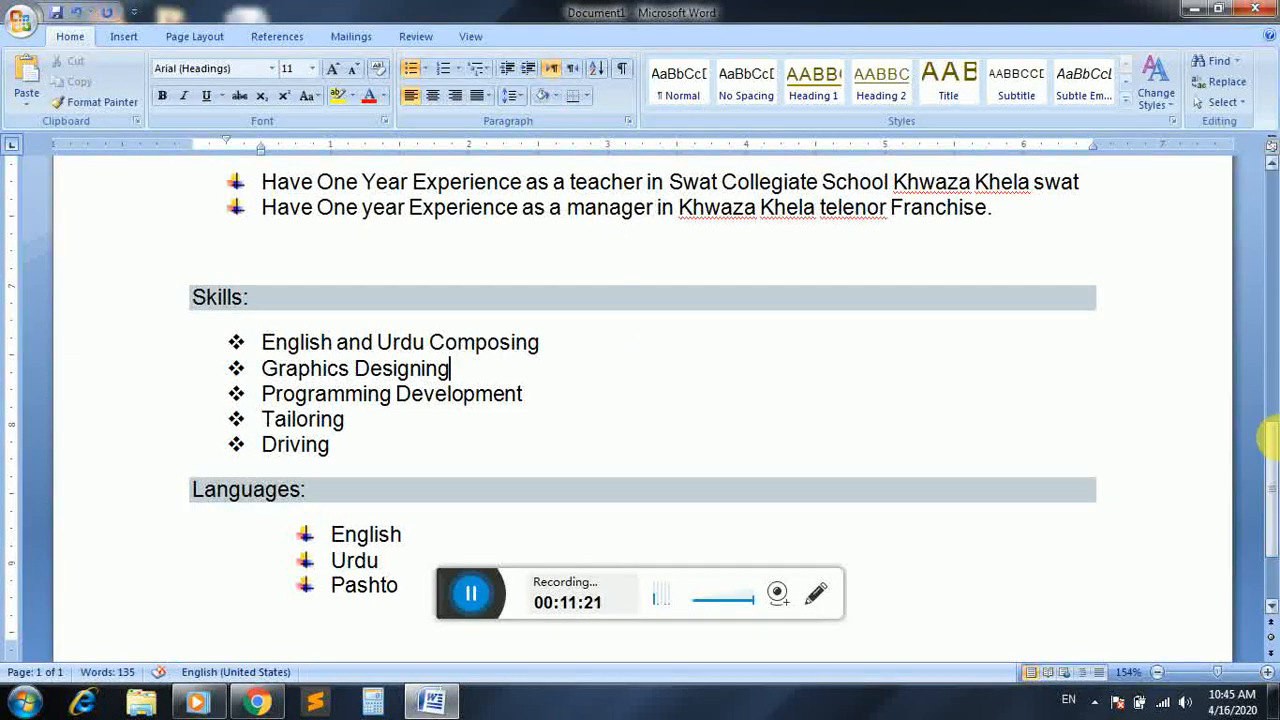
# Open the print preview and examine the CV's layout as a whole page and at 100% zoom
pyautogui.moveTo(1273, 476)
pyautogui.mouseDown()
pyautogui.moveTo(1269, 523)
pyautogui.moveTo(1270, 185)
pyautogui.mouseUp()
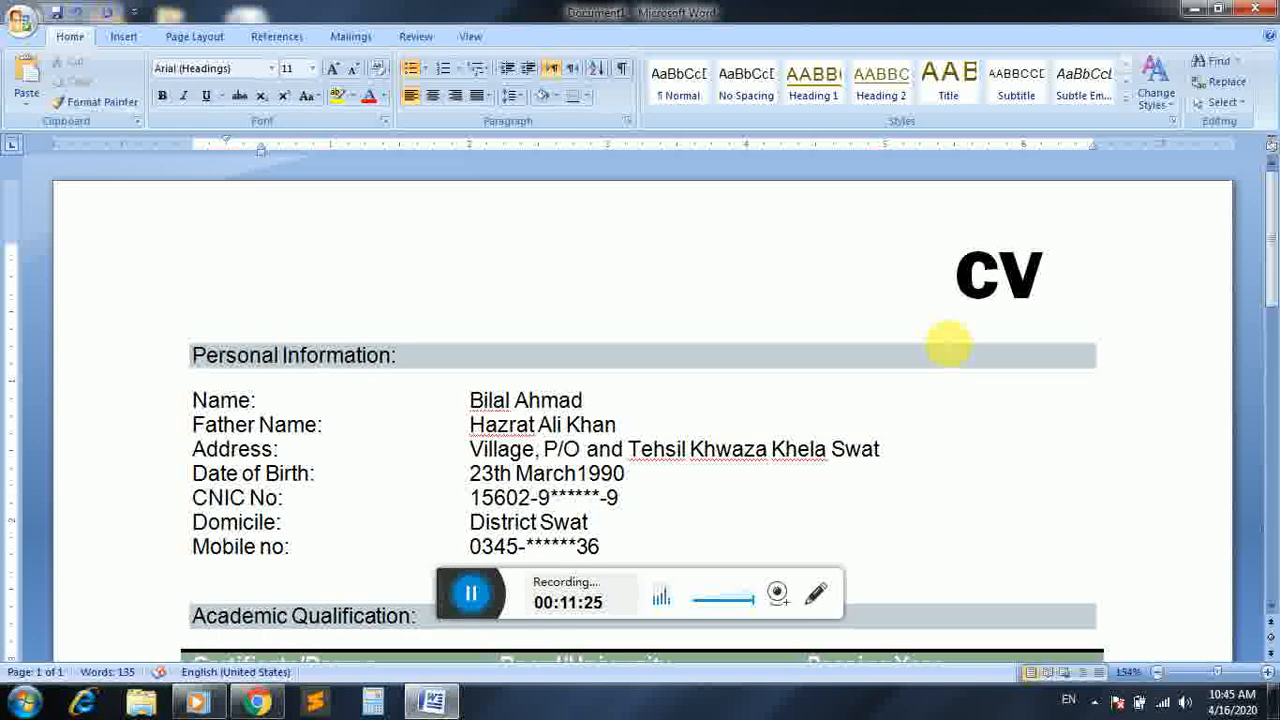
pyautogui.hotkey('ctrl', 'F2')
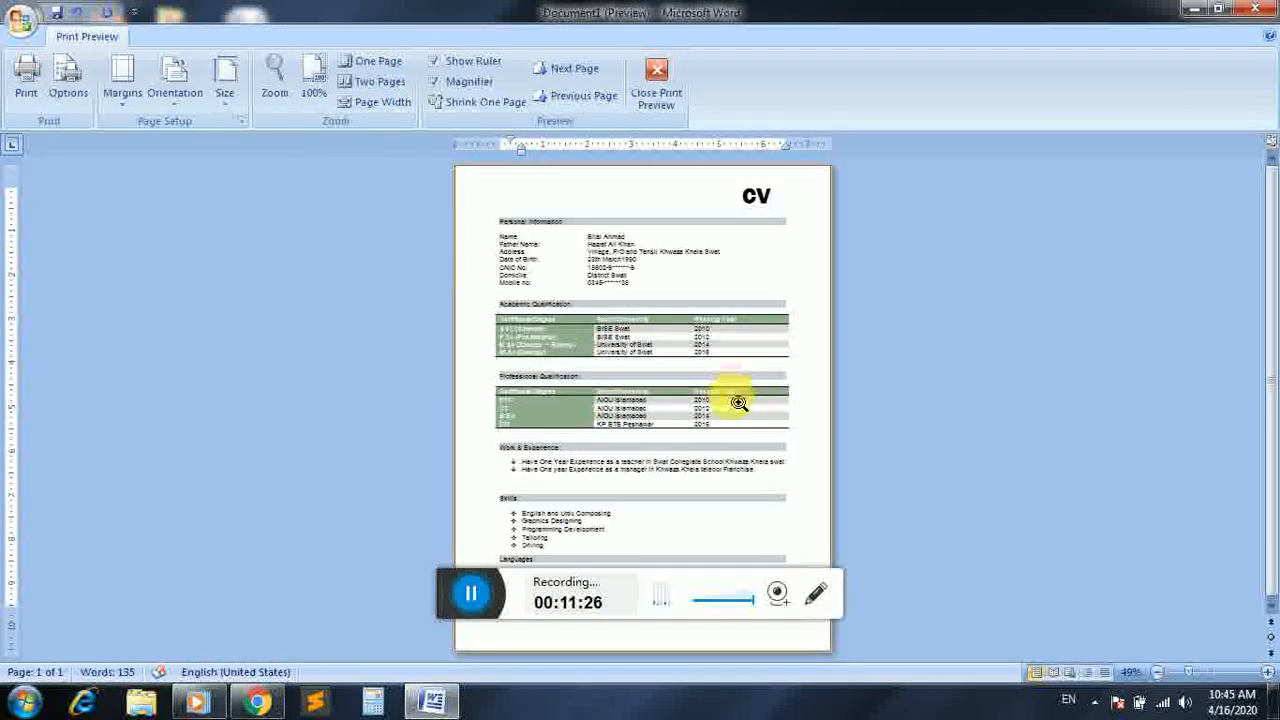
pyautogui.click(686, 400)
pyautogui.click(580, 400)
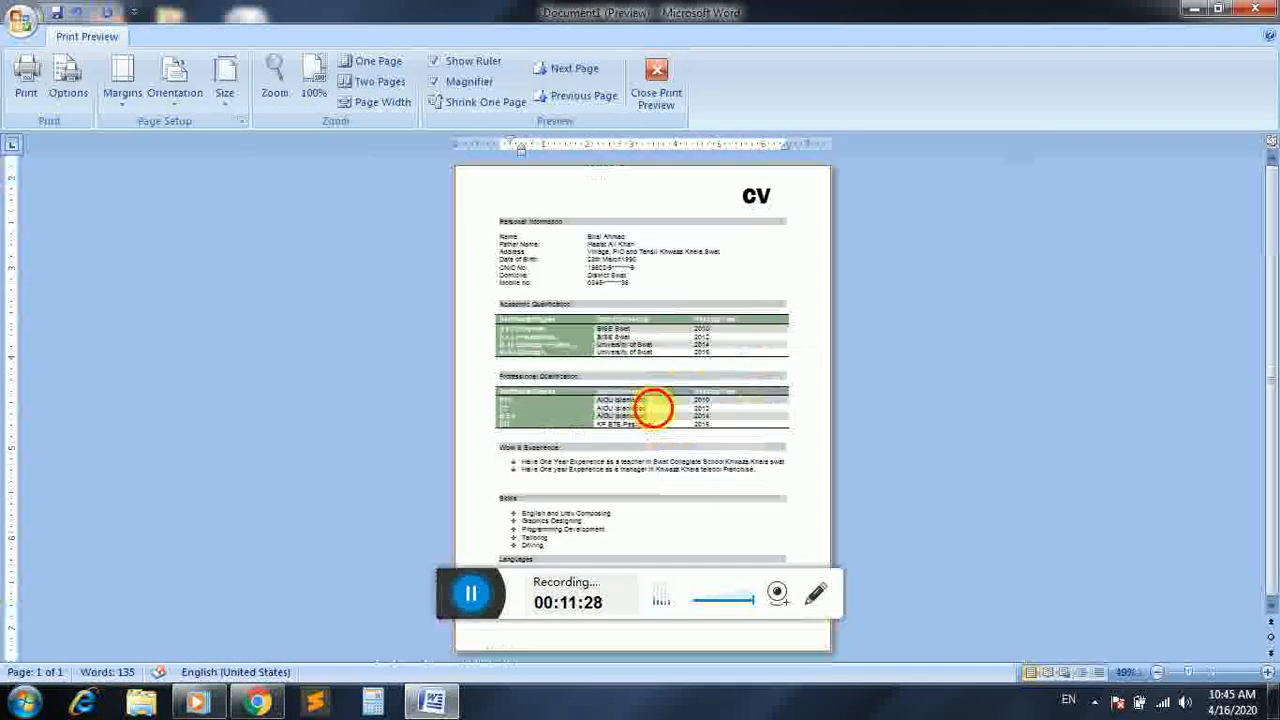
pyautogui.click(563, 556)
pyautogui.click(548, 464)
pyautogui.click(555, 282)
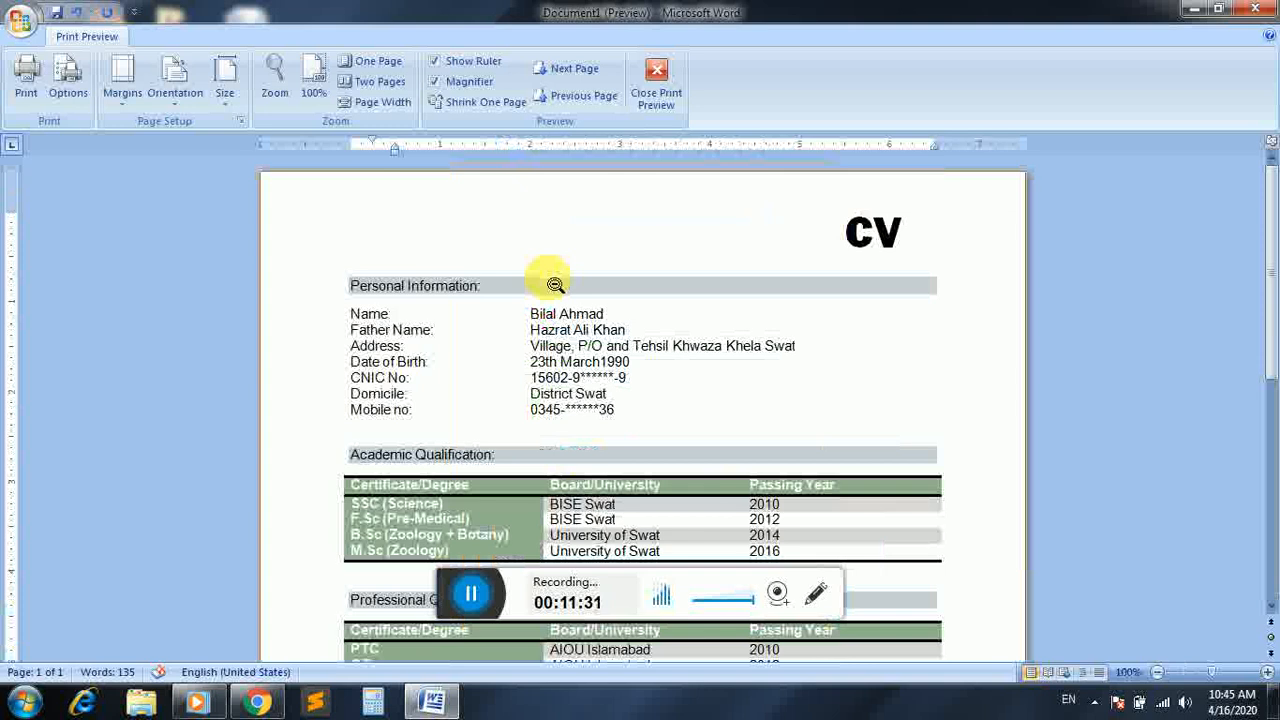
pyautogui.click(555, 302)
pyautogui.click(553, 300)
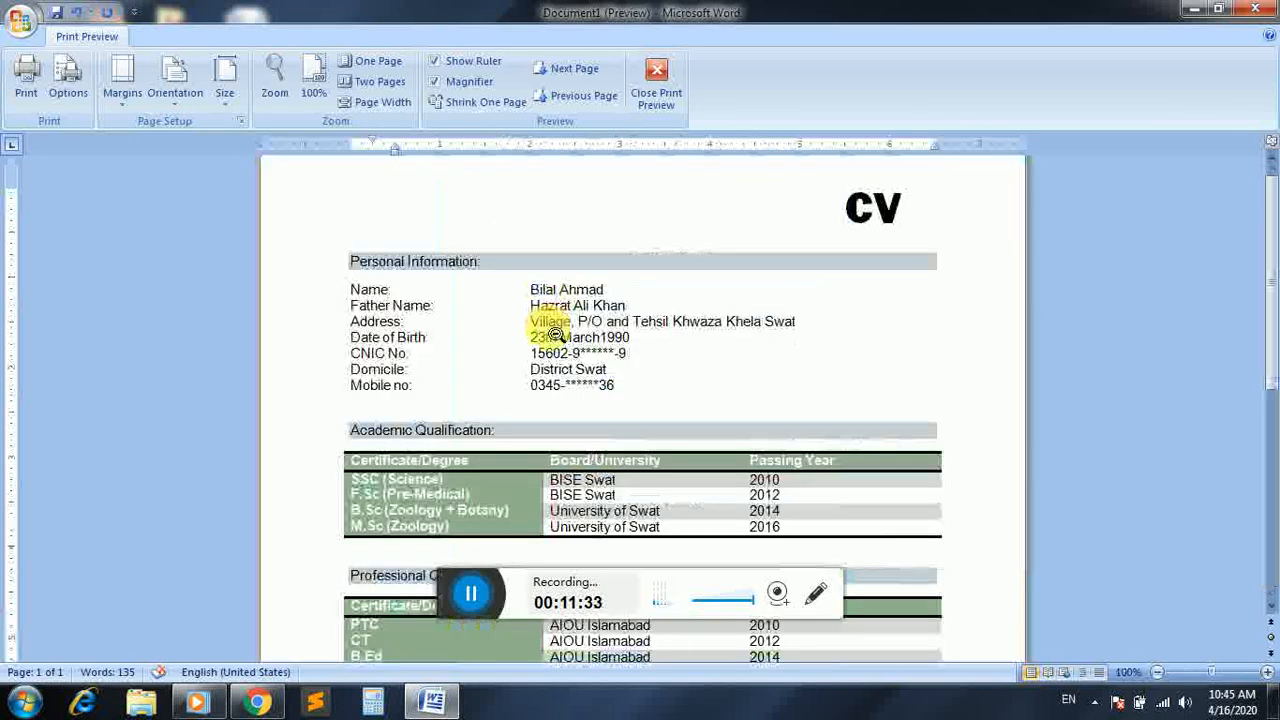
pyautogui.click(546, 328)
pyautogui.click(550, 338)
pyautogui.click(552, 332)
pyautogui.click(655, 210)
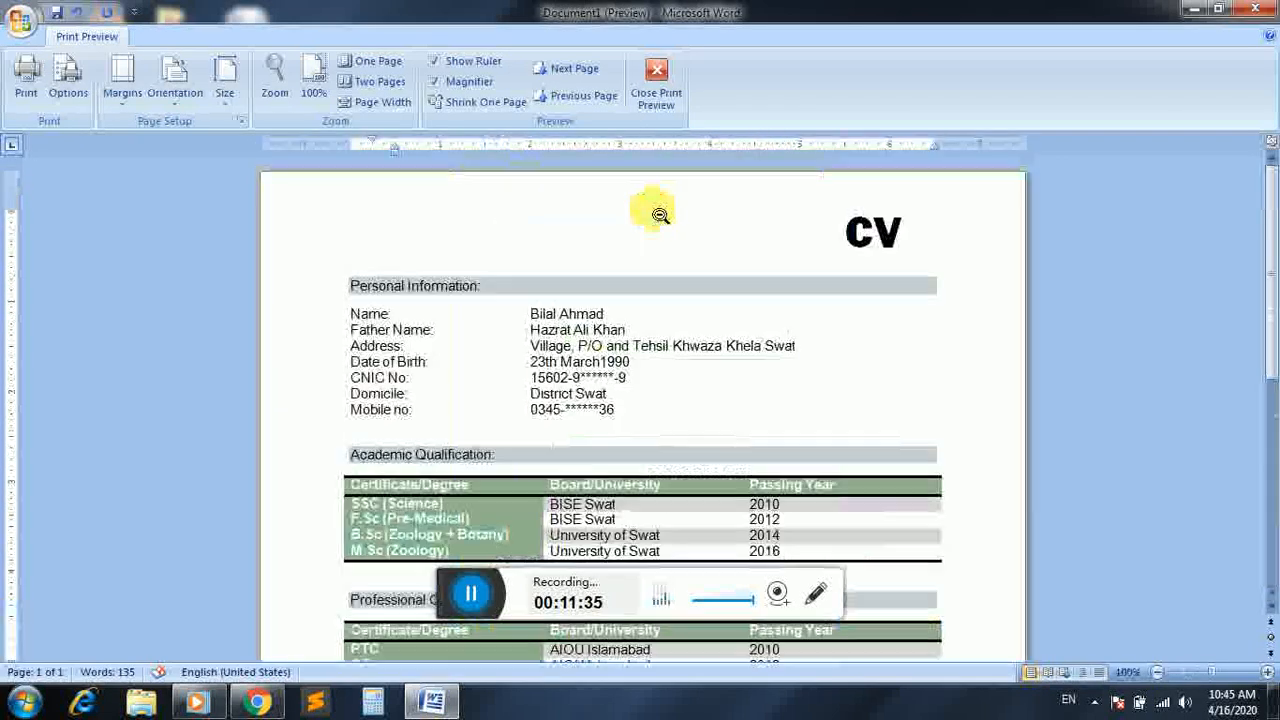
pyautogui.click(656, 216)
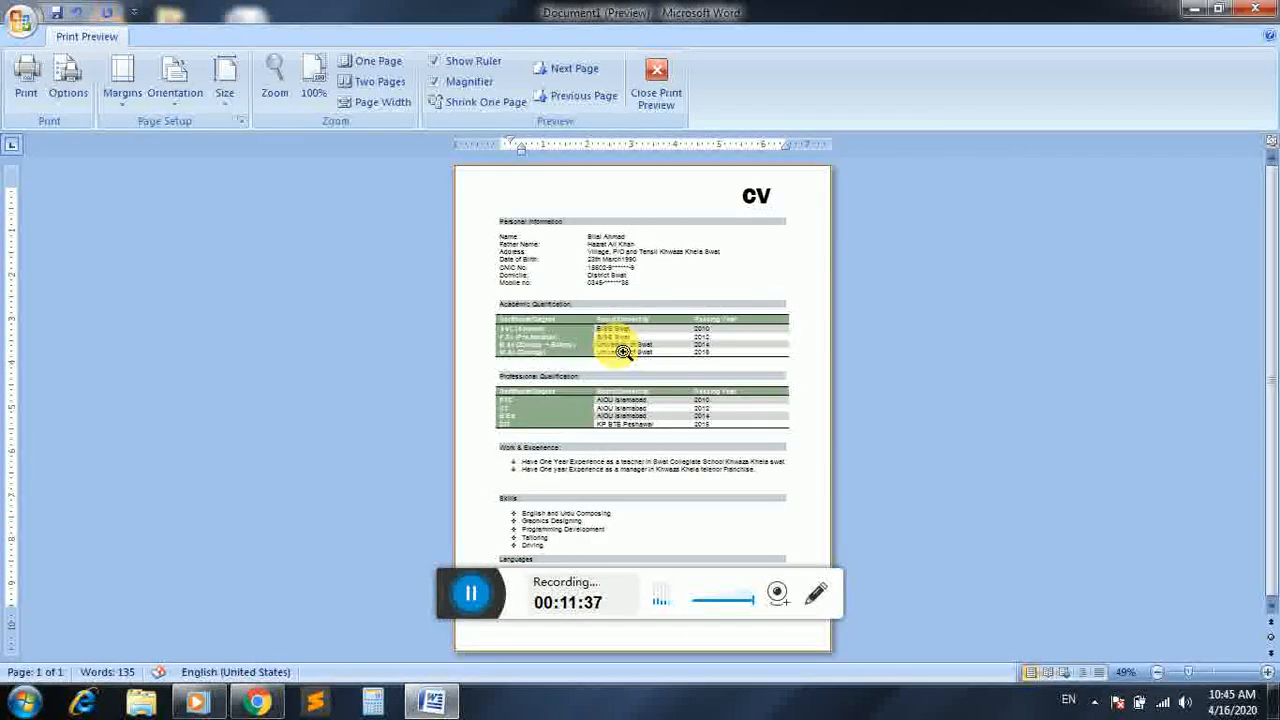
pyautogui.click(618, 347)
pyautogui.click(616, 346)
pyautogui.click(620, 349)
pyautogui.click(618, 347)
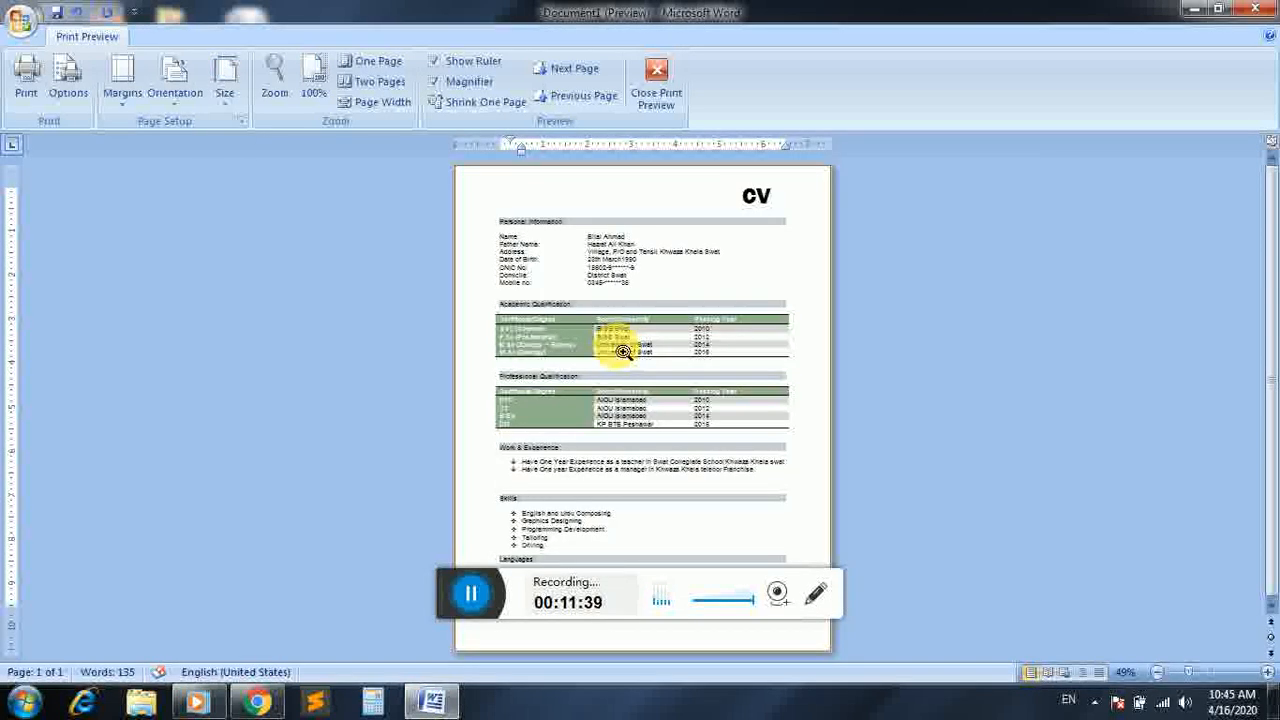
pyautogui.click(614, 344)
pyautogui.click(614, 344)
pyautogui.click(615, 344)
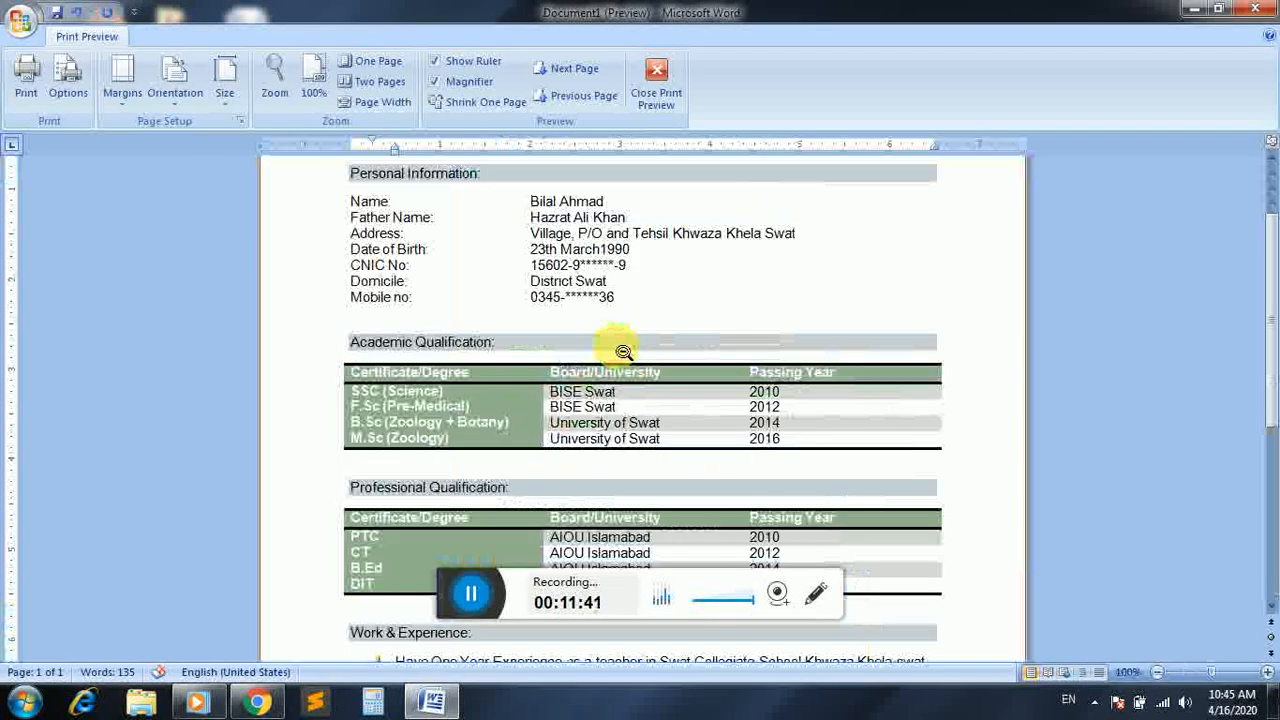
pyautogui.click(621, 350)
pyautogui.click(621, 350)
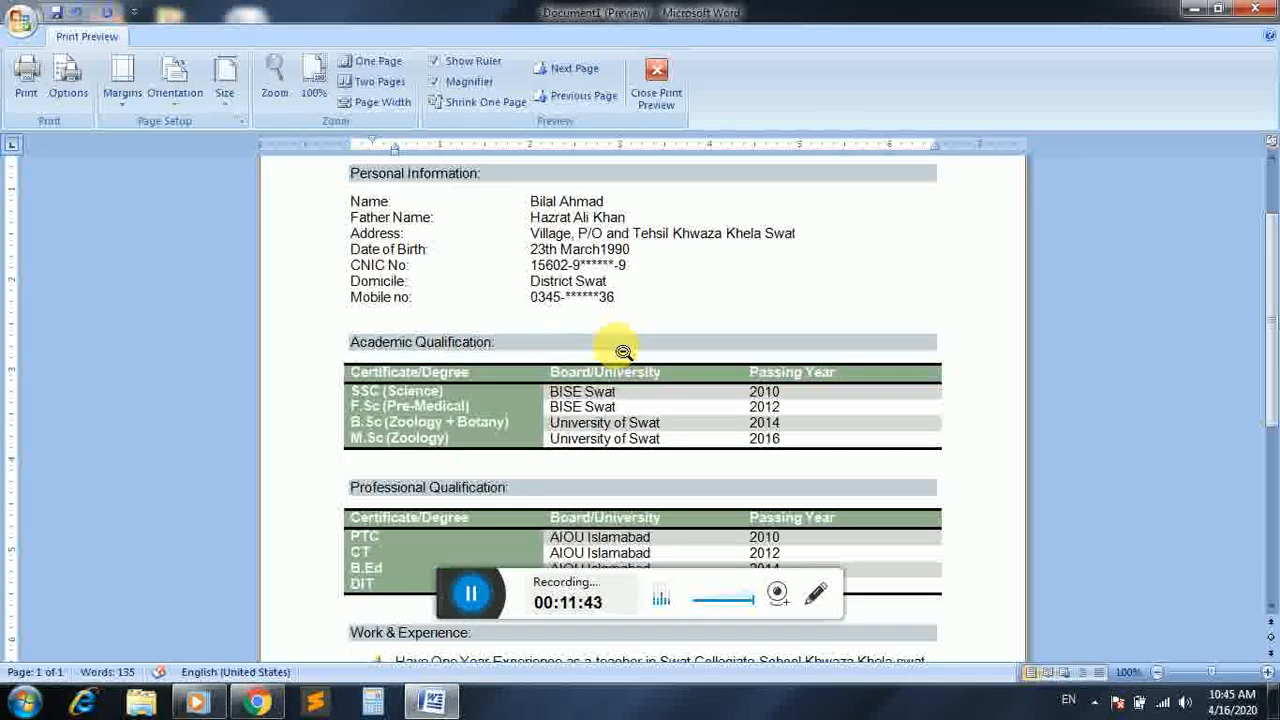
pyautogui.click(622, 350)
pyautogui.click(653, 208)
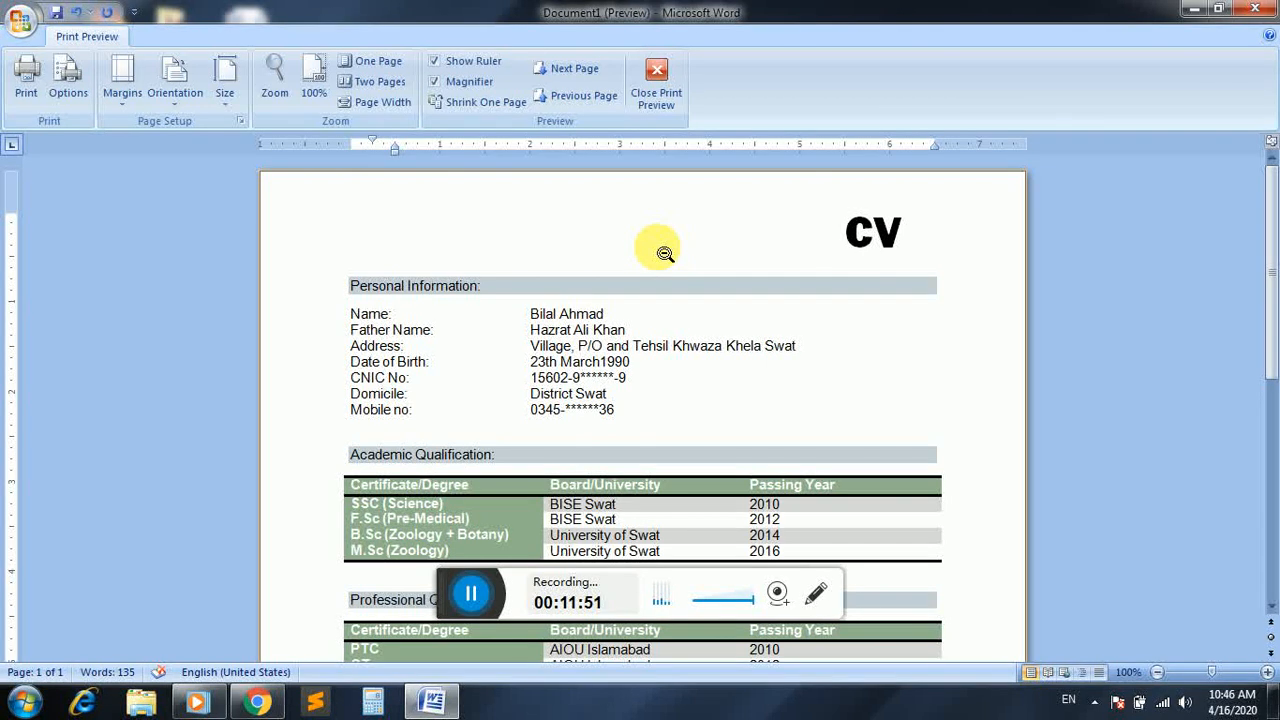
# Switch to the Windows Media Player window with the WhatsApp audio and close it
pyautogui.click(197, 703)
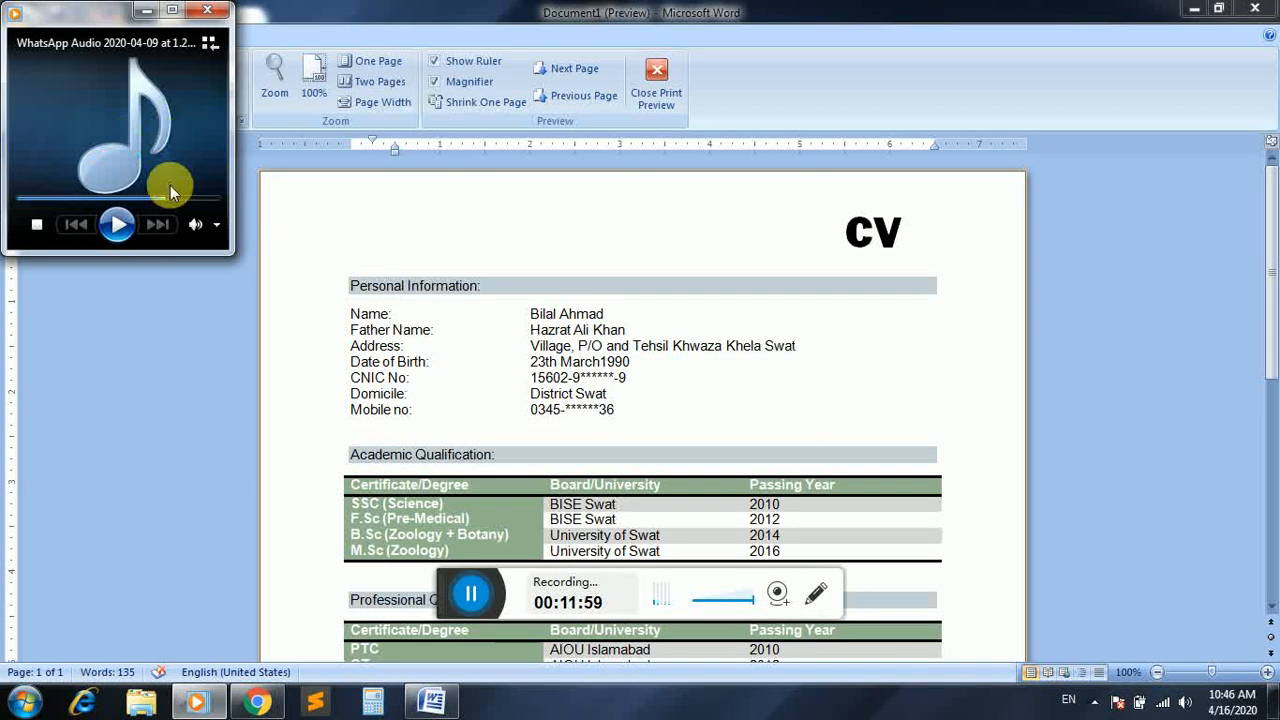
pyautogui.click(131, 228)
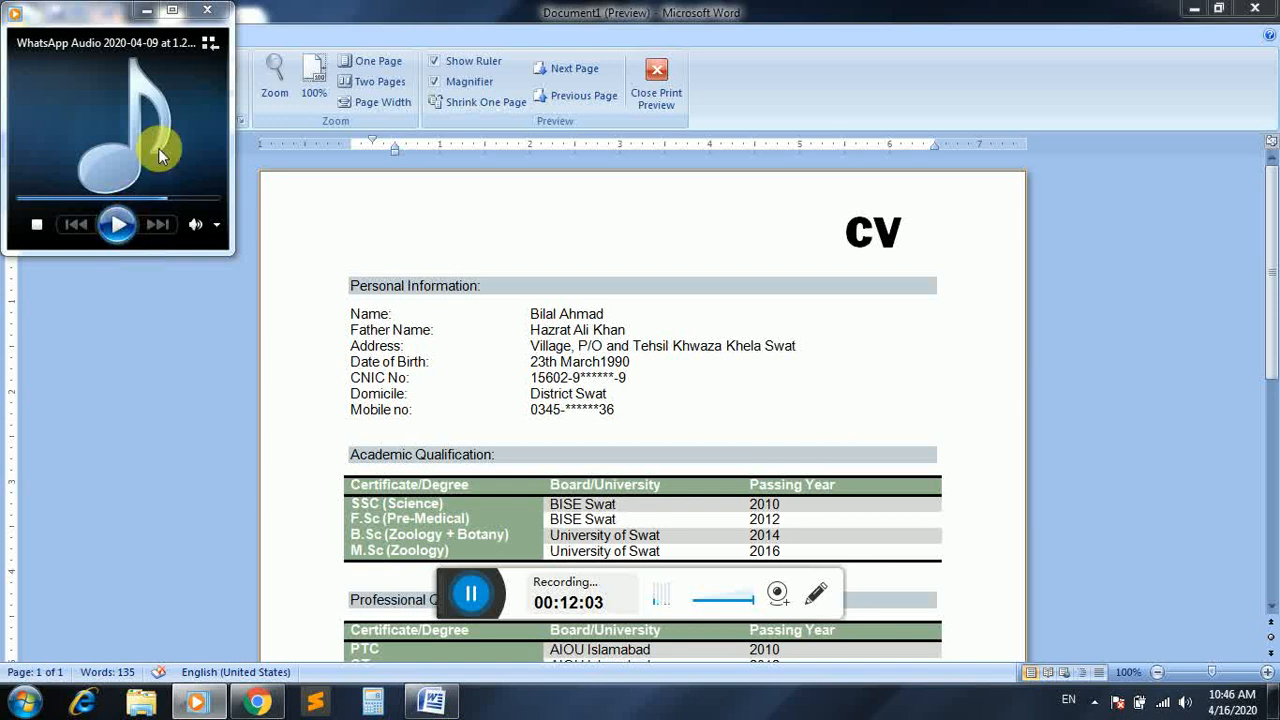
pyautogui.click(207, 10)
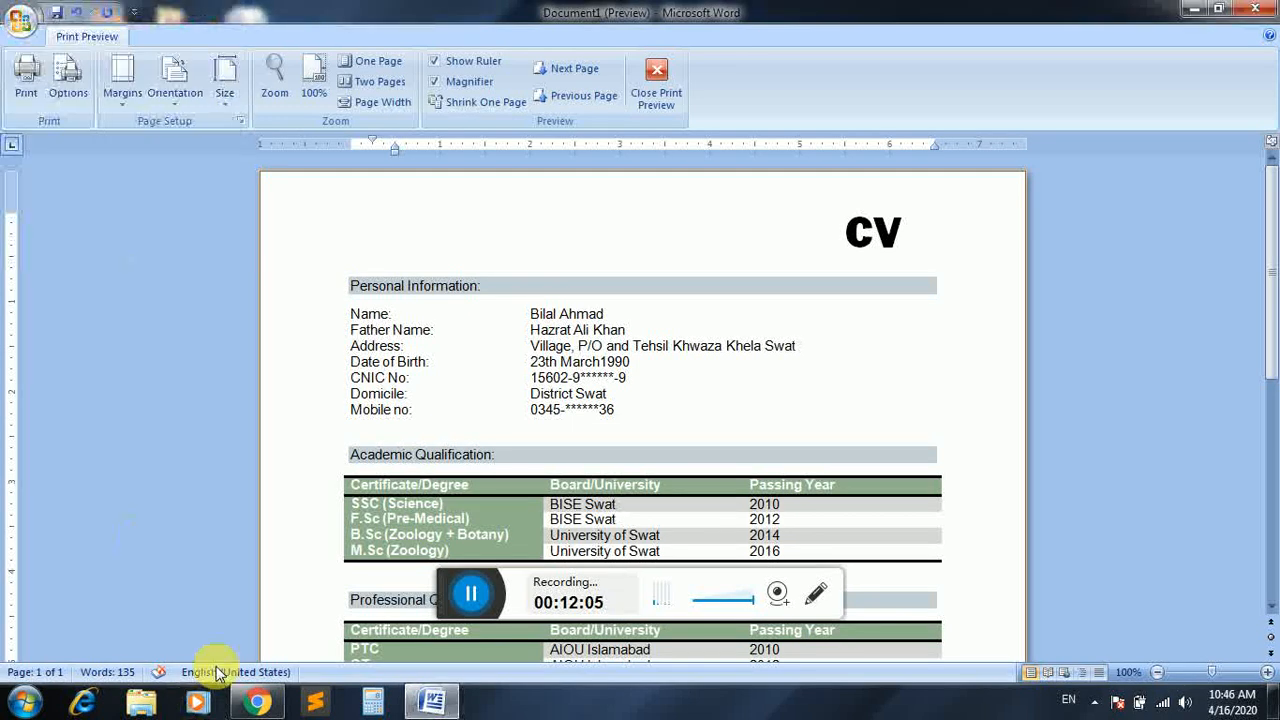